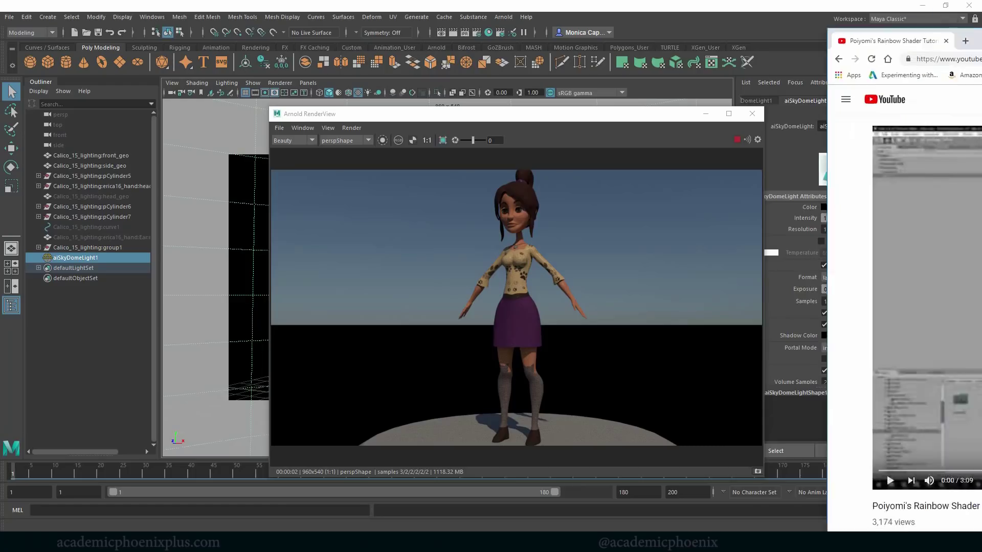
- Watch the rainbow shader reference video in the browser from about 0:36 with its sound muted
drag(869, 31, 520, 50)
click(253, 471)
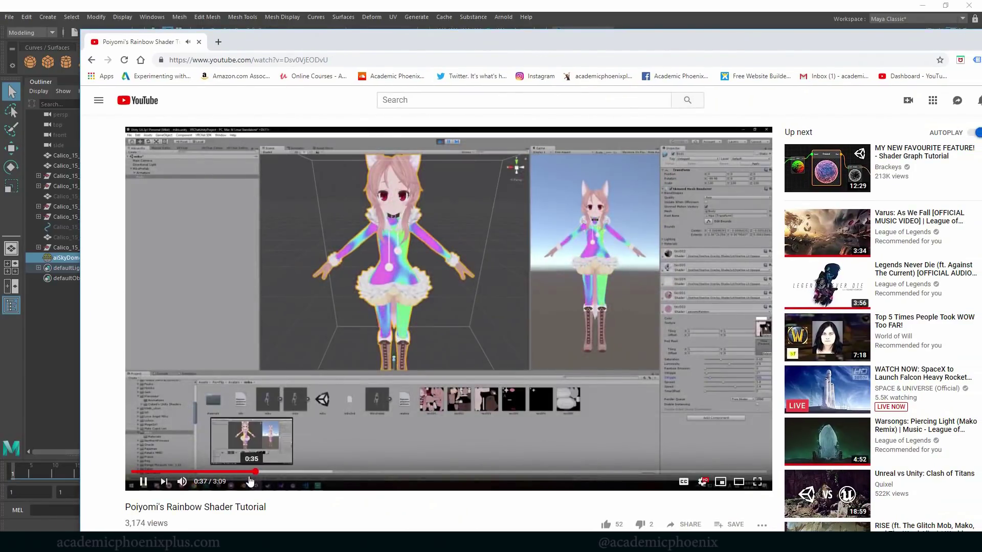
click(182, 481)
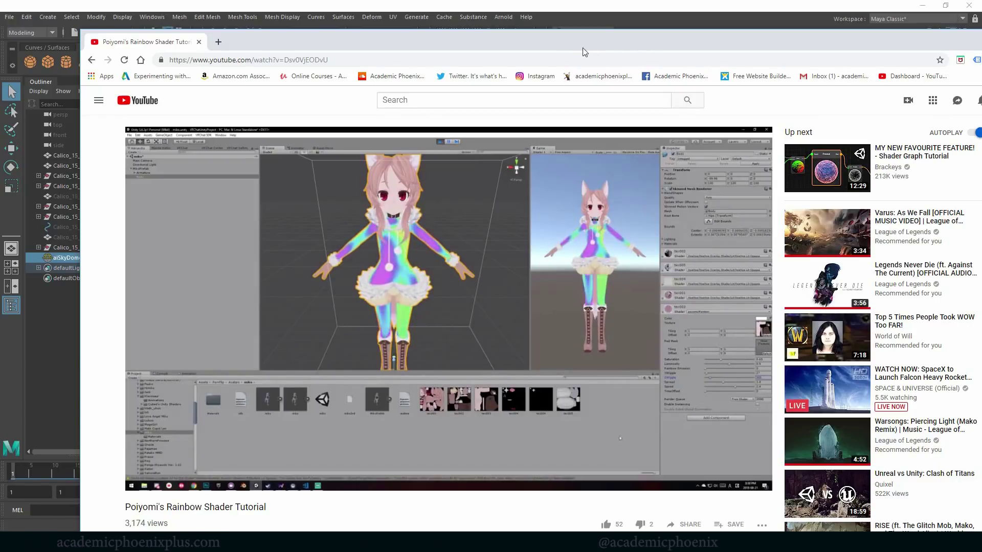
drag(611, 43, 648, 46)
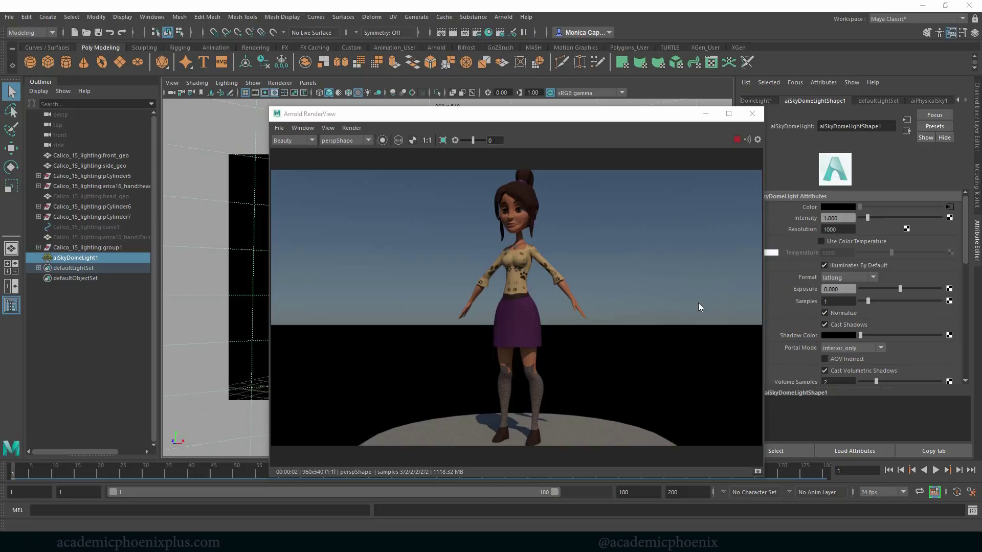
- Close the floating Arnold RenderView, switch to the Texturing workspace and narrow Hypershade to enlarge the render and viewport panels
click(752, 114)
click(919, 20)
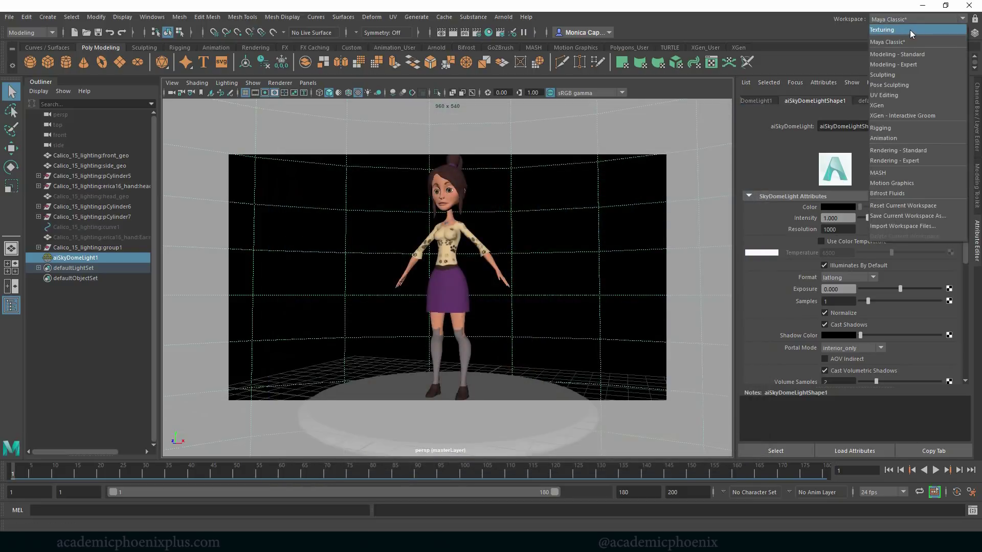
click(909, 30)
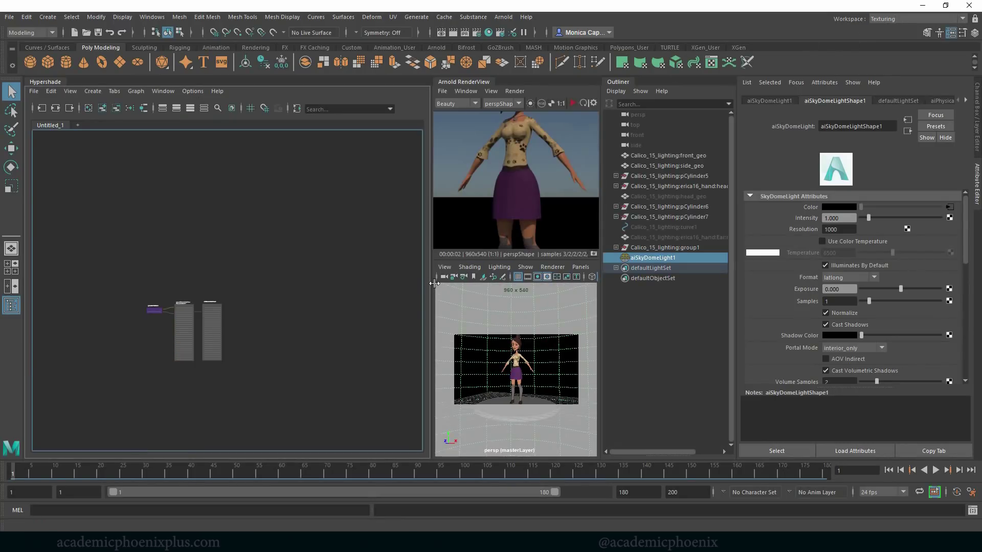
drag(434, 284, 322, 284)
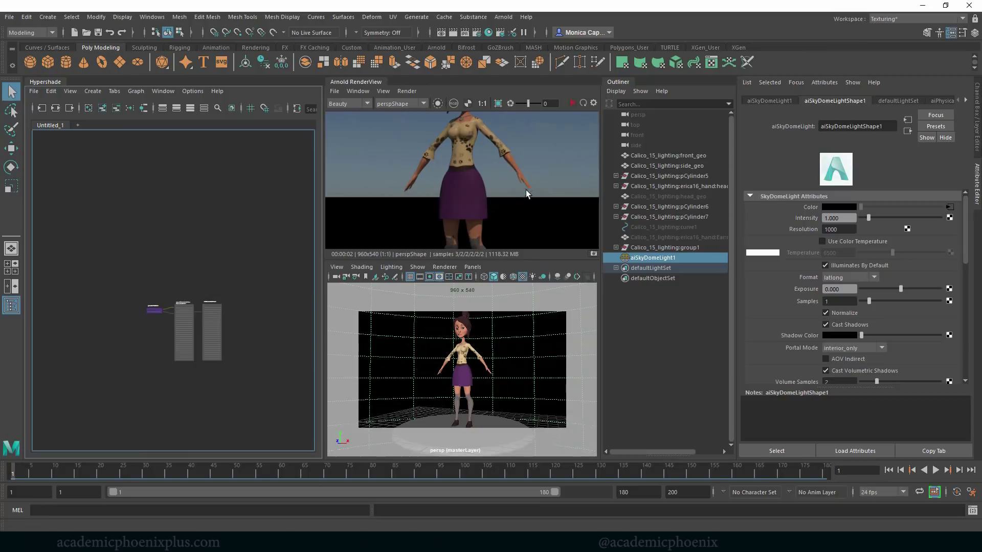
- Frame the character in the render view and preview her turntable animation in the viewport
alt+right_drag(526, 177, 332, 160)
alt+middle_drag(511, 149, 500, 178)
scroll(460, 172, down, 3)
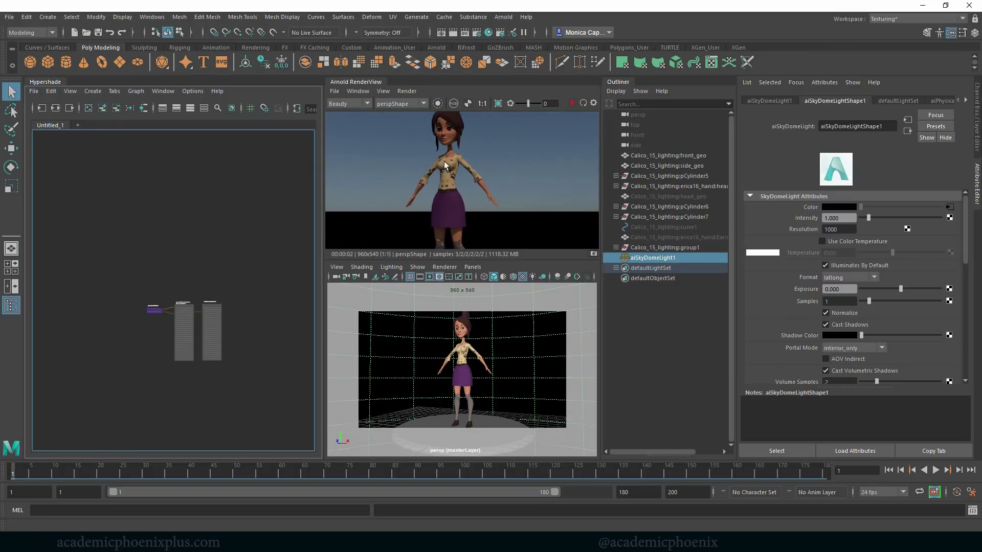
key(alt+v)
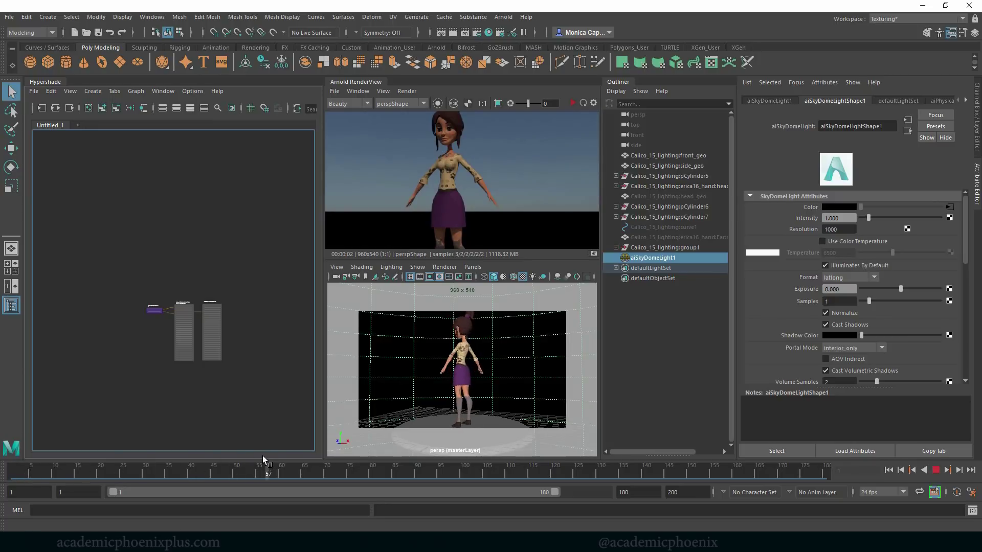
key(Escape)
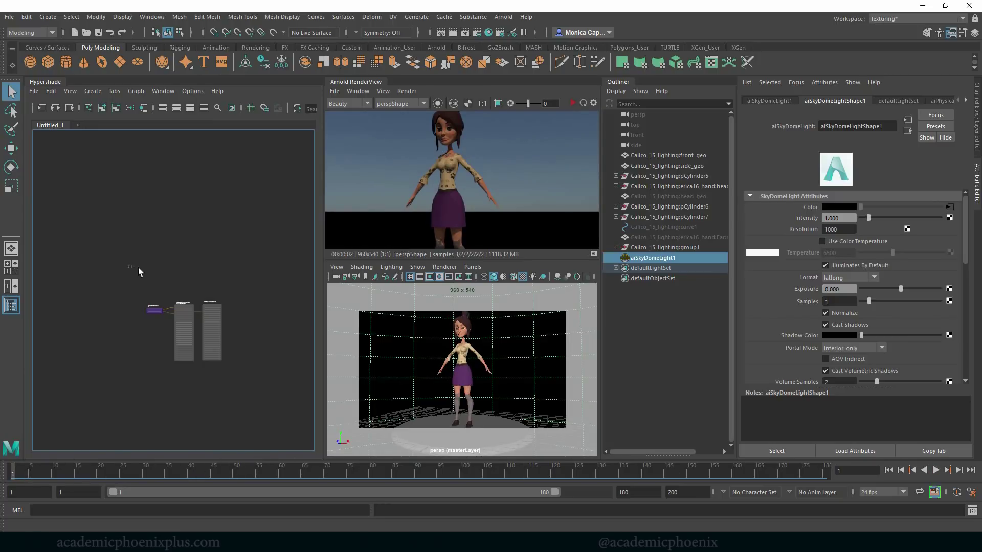
- Open a new Hypershade graph tab and create an aiStandardSurface shader in it
click(462, 362)
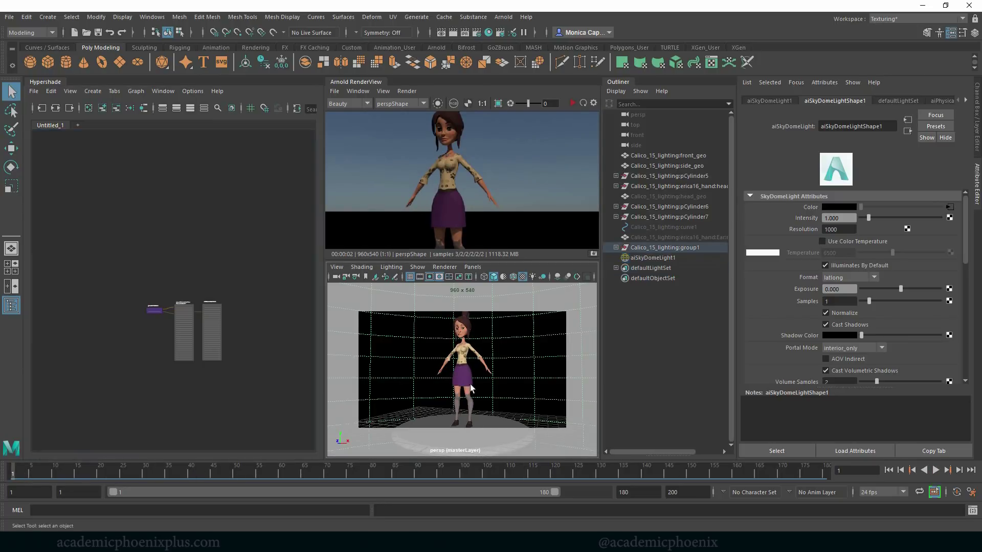
click(79, 125)
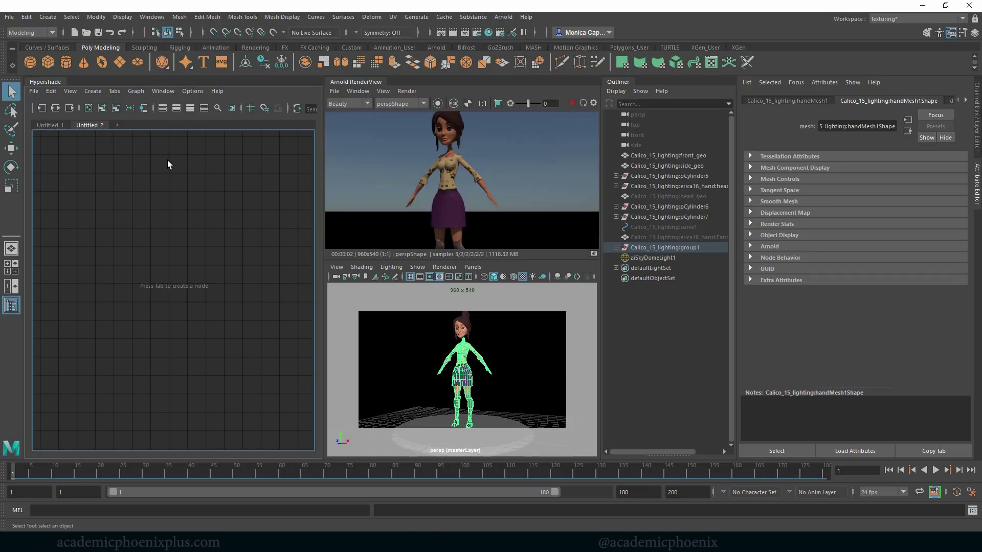
key(Tab)
text(a)
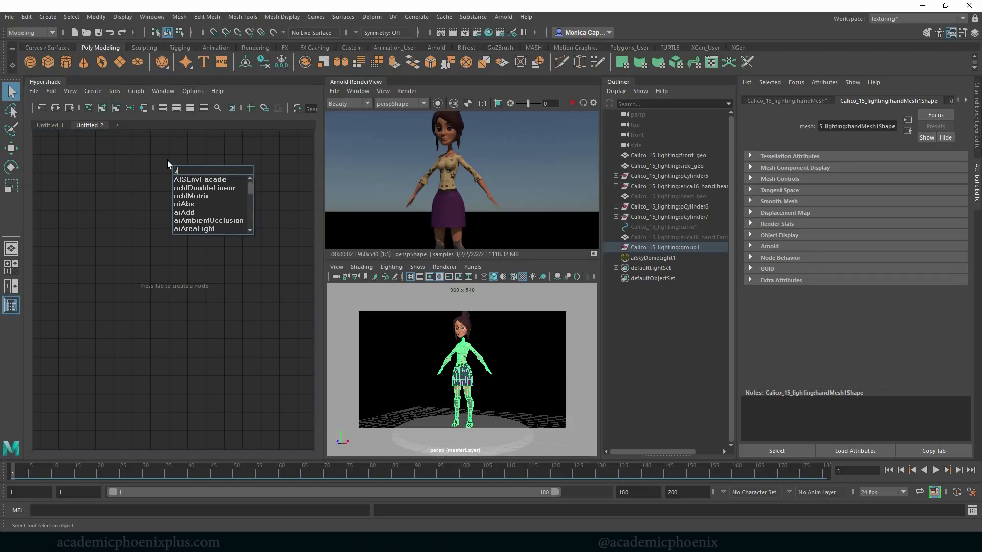
text(ista)
key(Down)
key(Down)
key(Return)
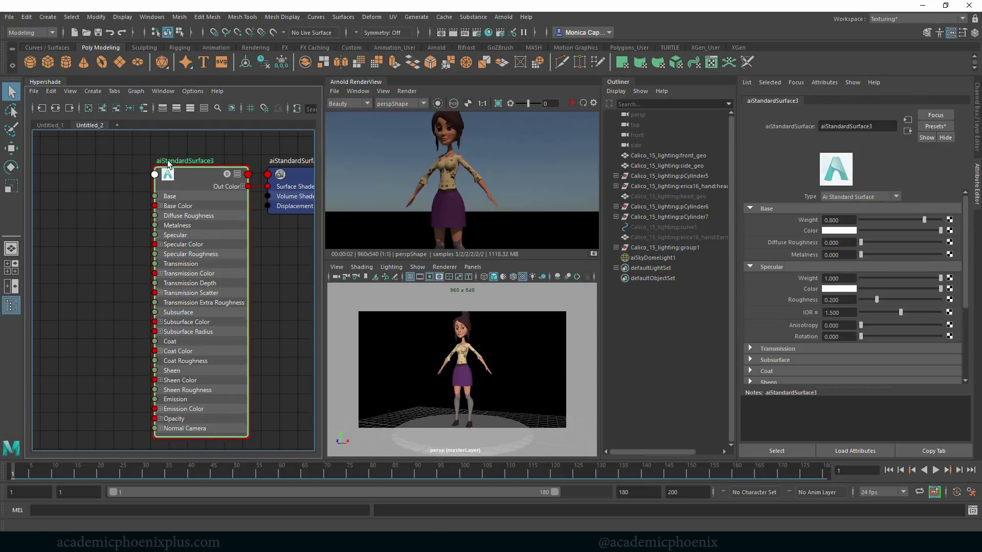
- Rename the new standard surface shader to rainbow_aiStandardSurface
click(889, 127)
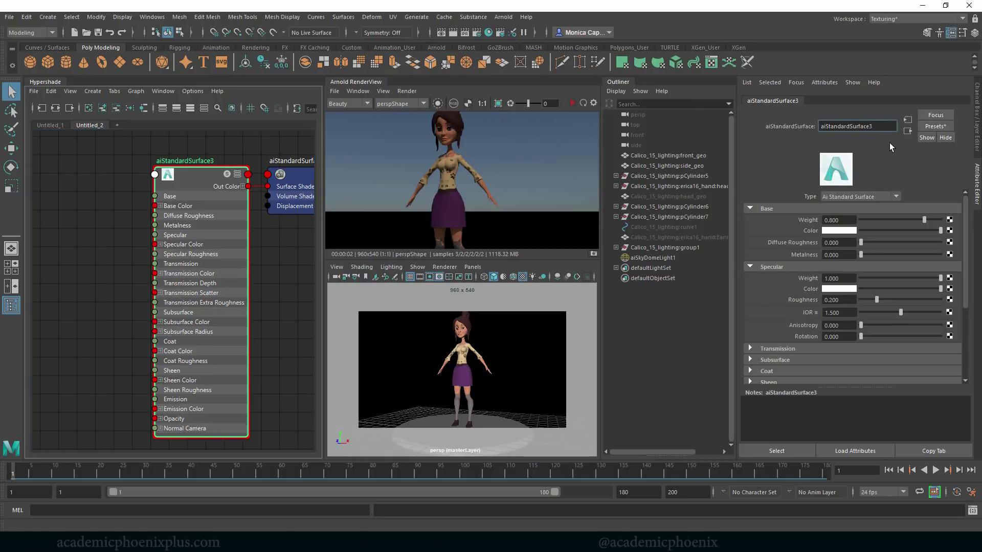
text(rain)
text(bow_)
key(Return)
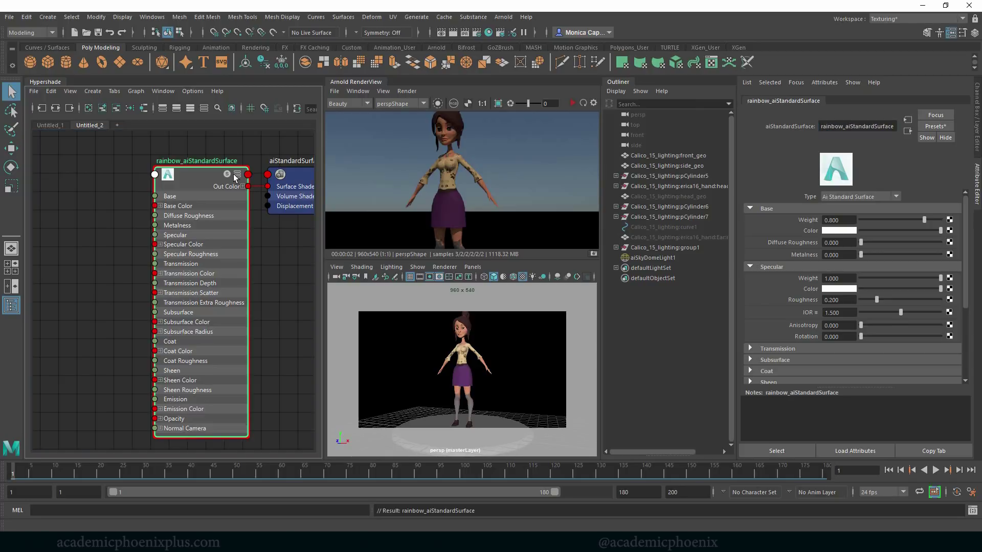
- Assign rainbow_aiStandardSurface to the character's body mesh and run the live Arnold render
middle_drag(202, 179, 444, 353)
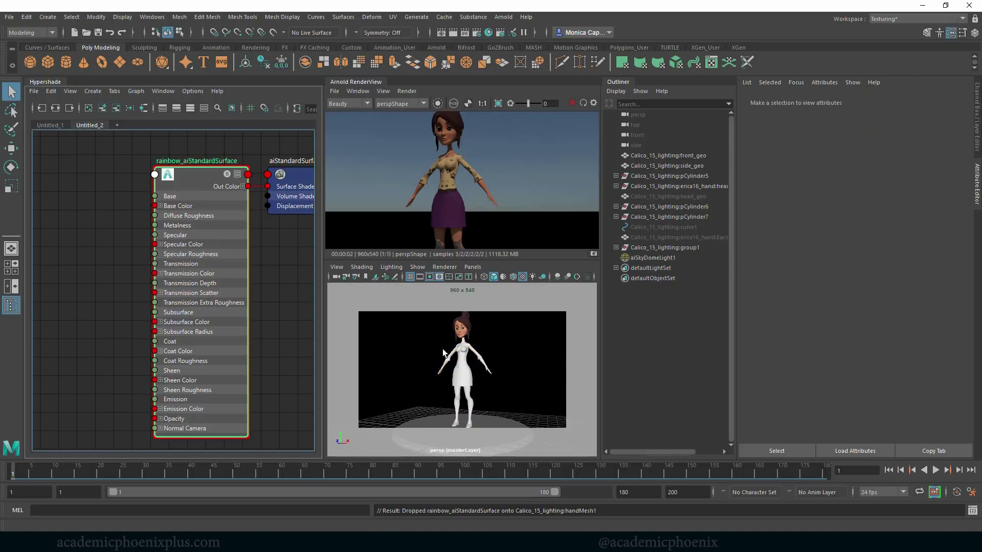
click(573, 104)
click(573, 104)
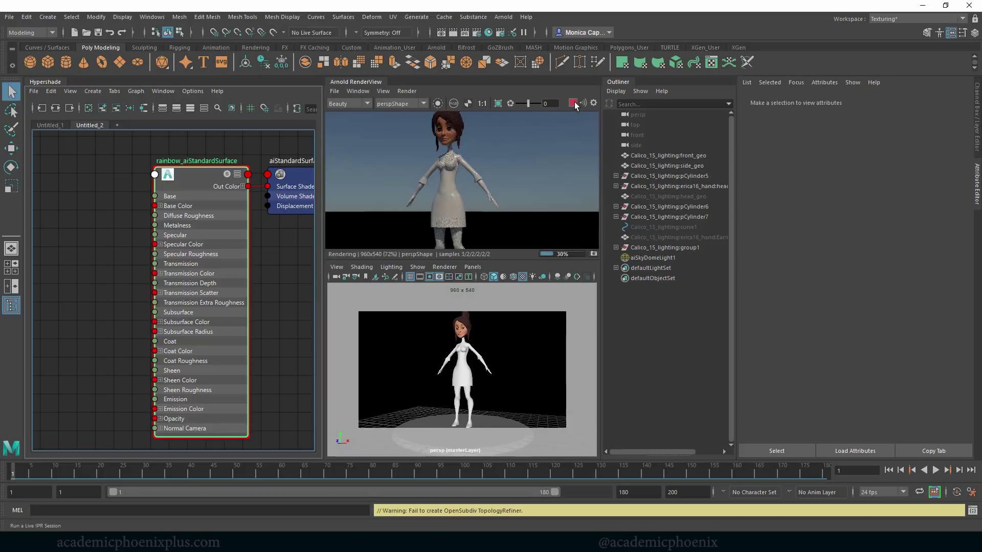
- Create an aiNoise node in the graph and place it beside the rainbow shader's Base Color input
mouse_move(187, 182)
mouse_down()
mouse_move(202, 172)
mouse_move(192, 172)
mouse_up()
alt+right_drag(128, 252, 75, 243)
alt+middle_drag(109, 243, 139, 241)
click(155, 240)
click(213, 194)
click(133, 352)
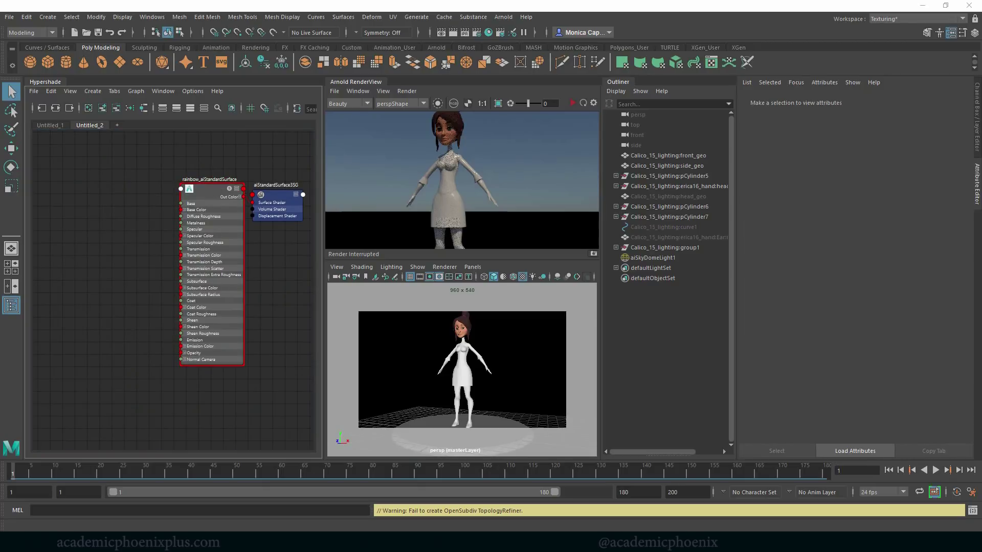
key(Tab)
text(ain)
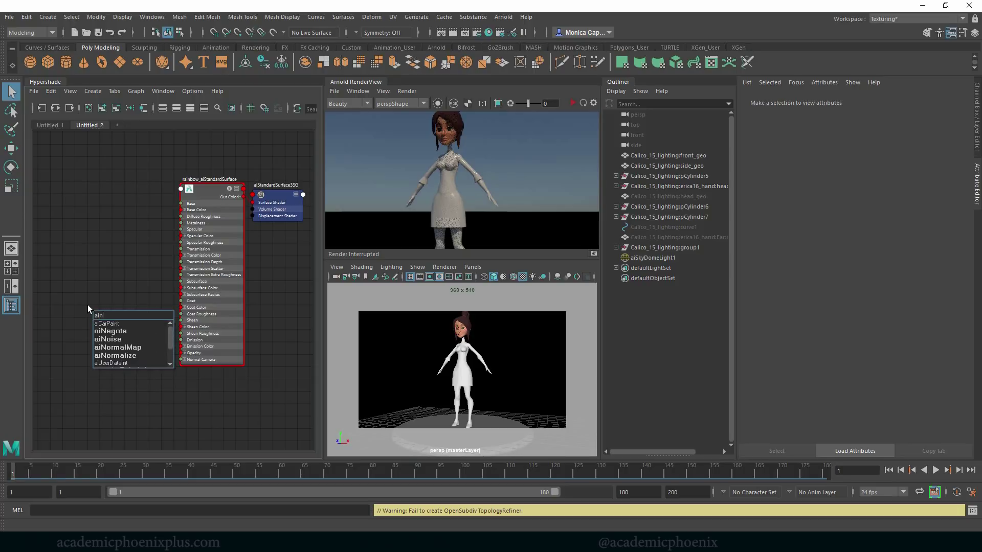
text(oi)
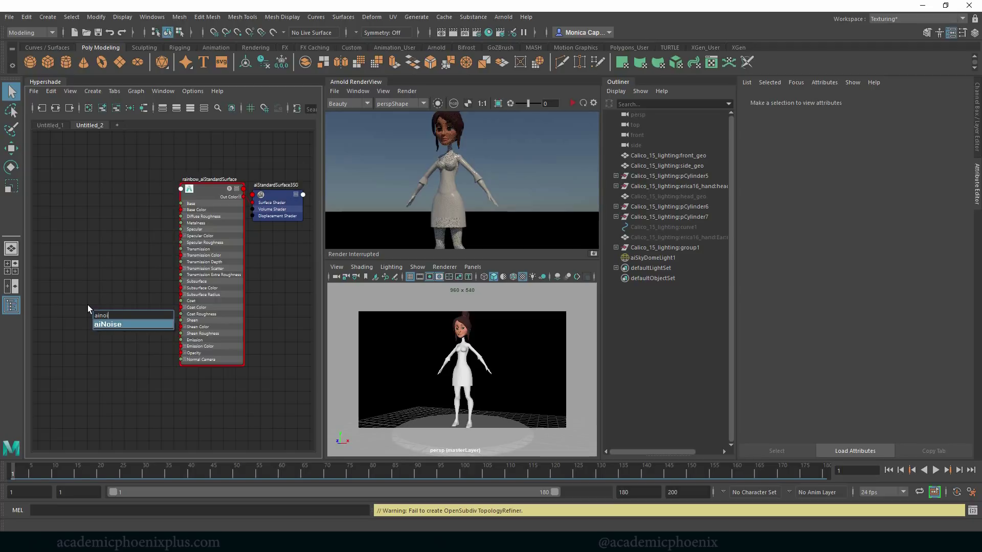
key(Return)
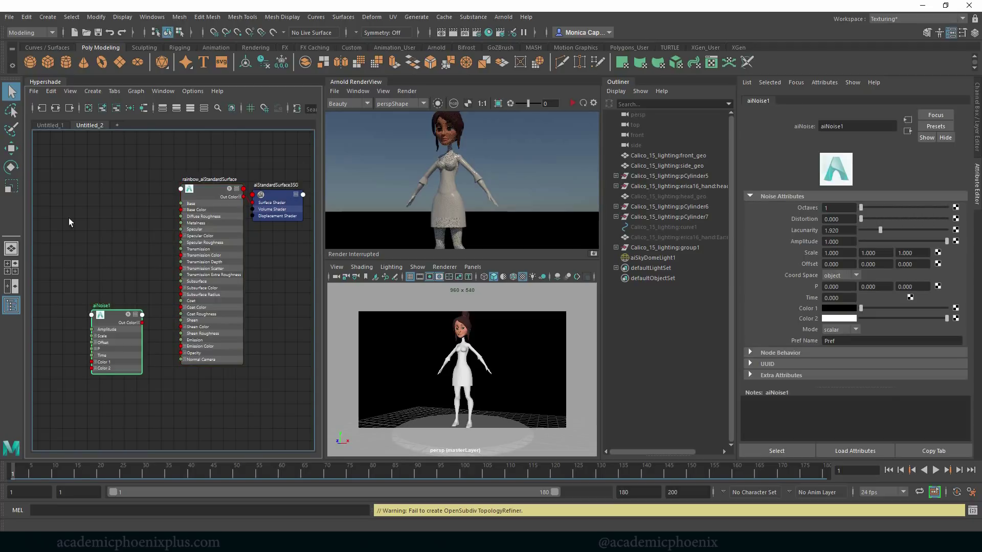
drag(124, 326, 151, 230)
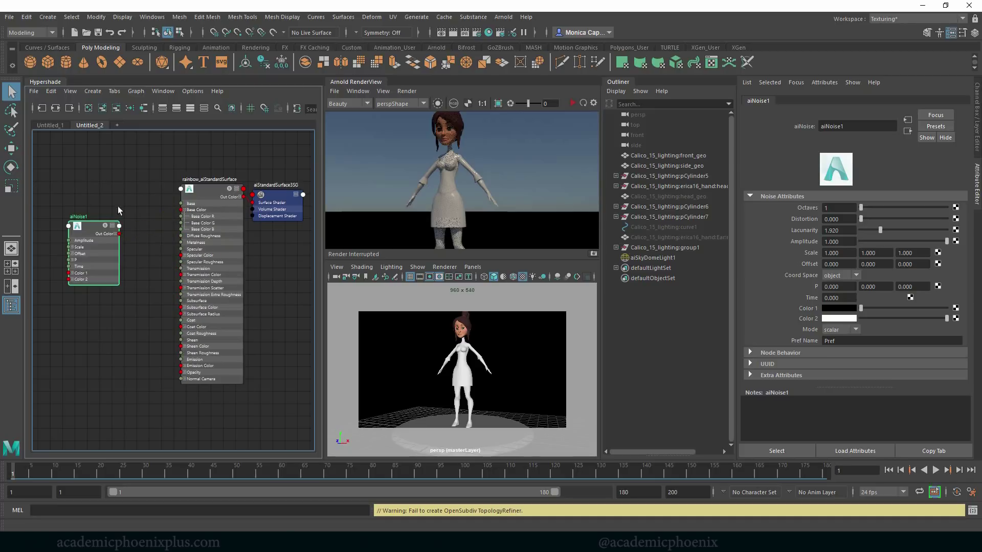
- Connect aiNoise1 to the rainbow shader's Base Color and set the Base Weight to 1.000
click(210, 197)
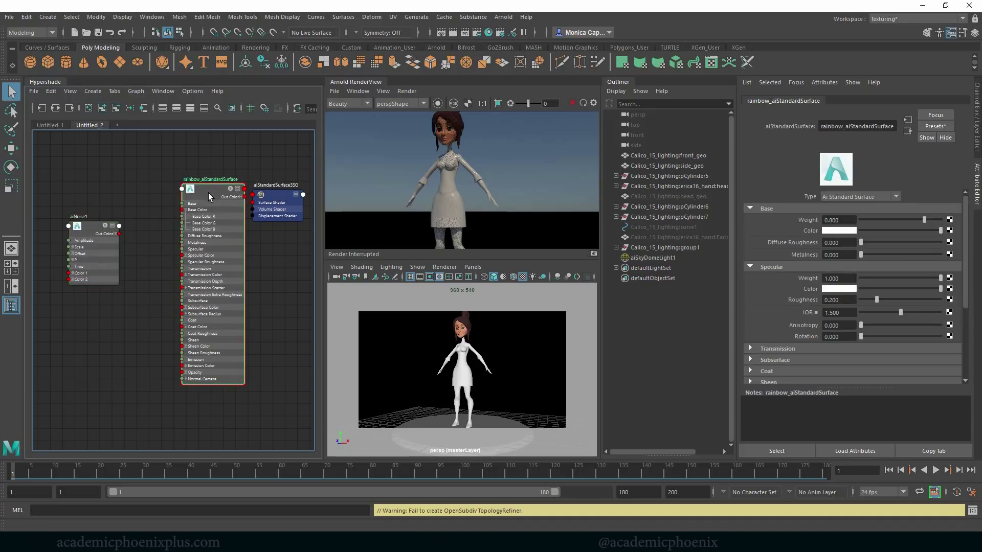
middle_drag(110, 235, 810, 233)
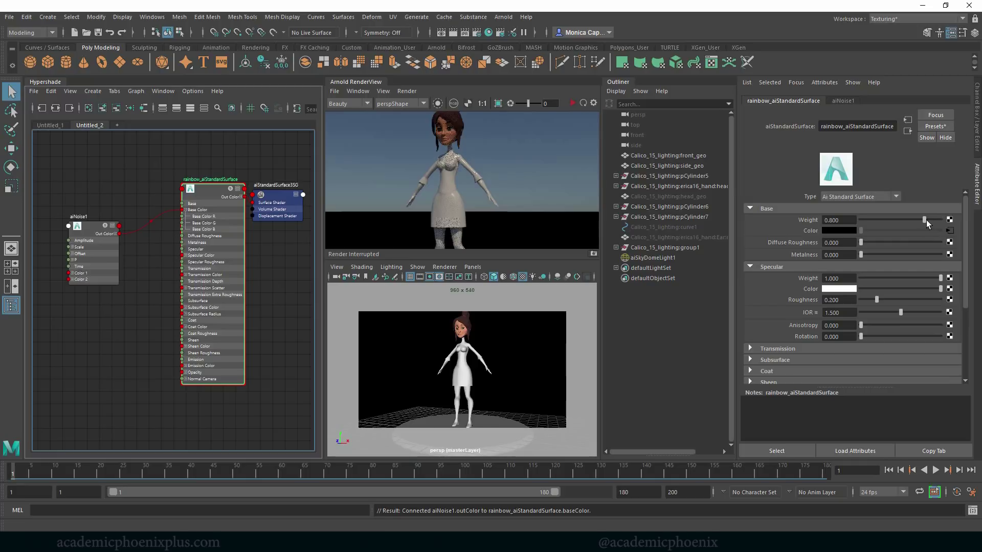
drag(930, 222, 941, 221)
click(850, 224)
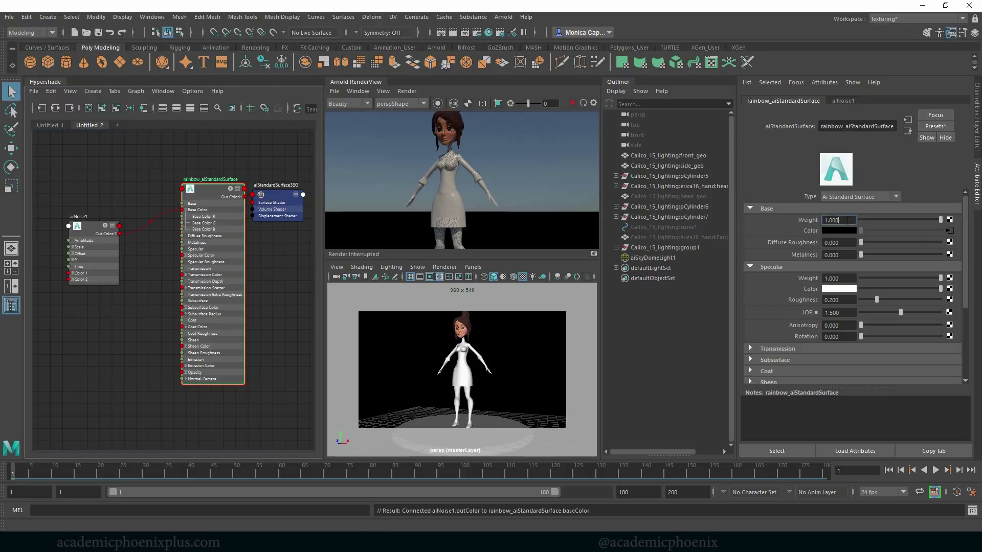
- Restart the Arnold render and isolate the selected aiNoise1 node in the render view
click(101, 232)
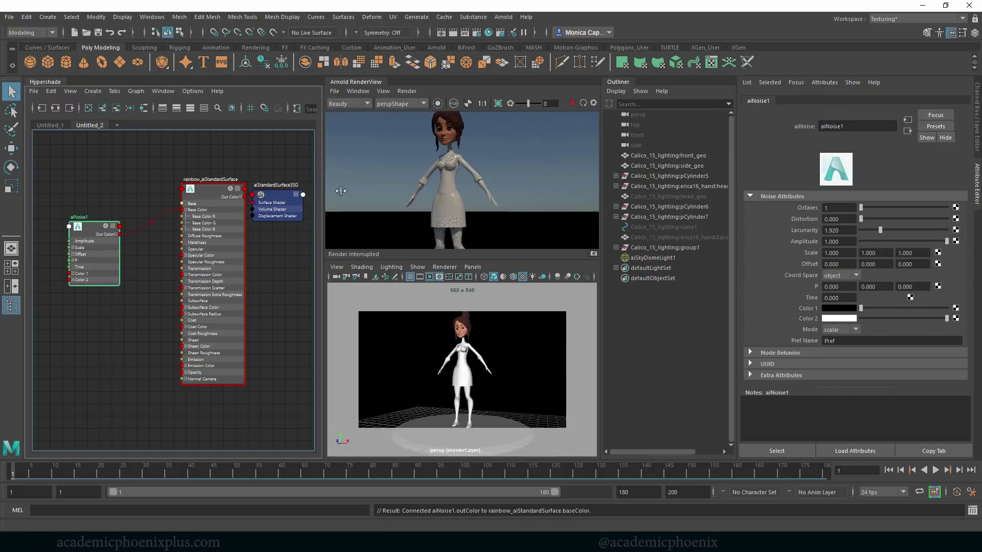
click(583, 103)
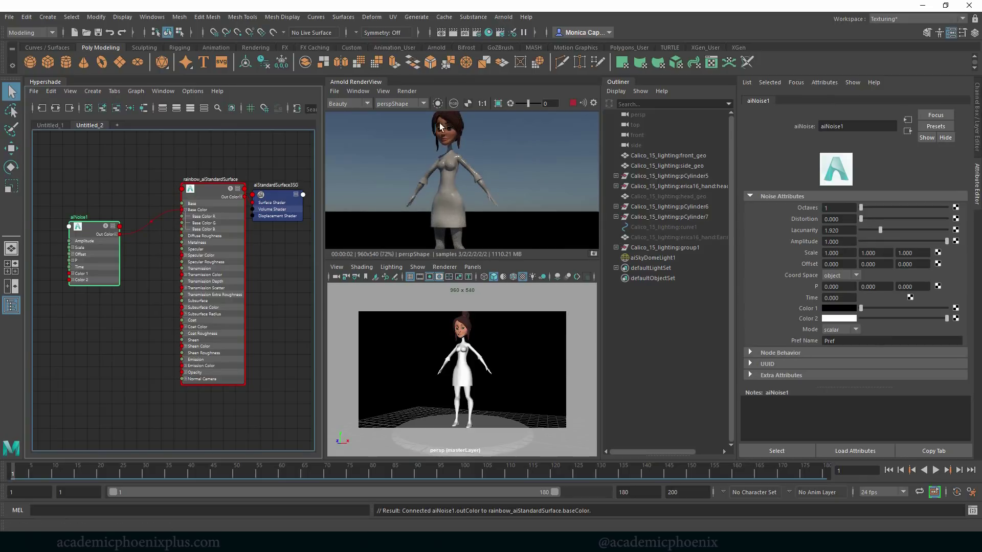
click(438, 104)
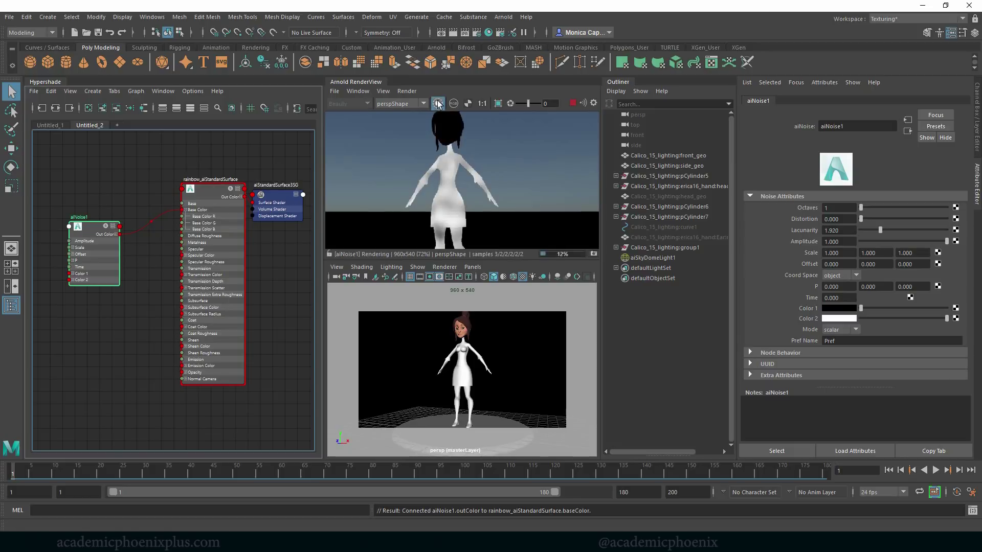
drag(92, 234, 93, 219)
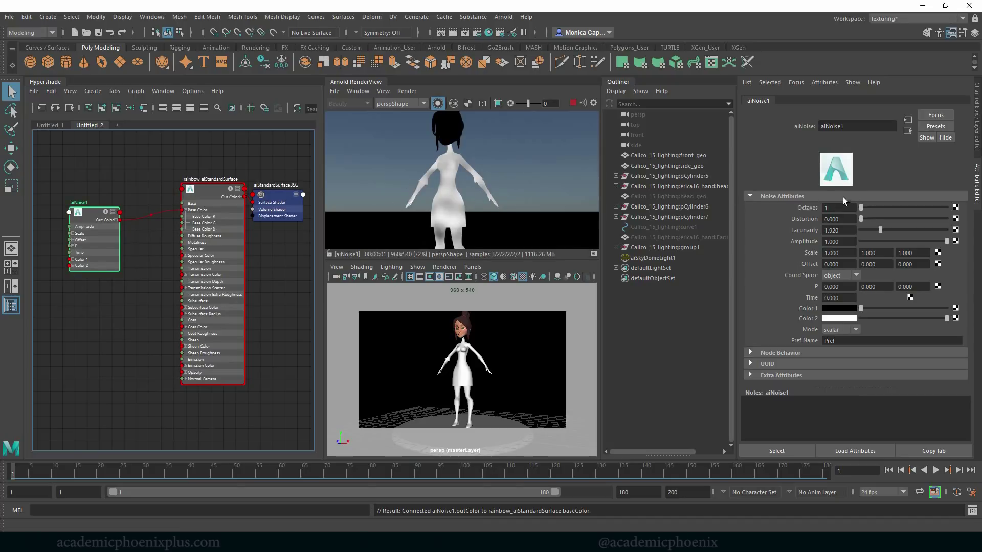
- Set aiNoise1's Octaves to 3 and its Mode to vector
drag(863, 213, 908, 207)
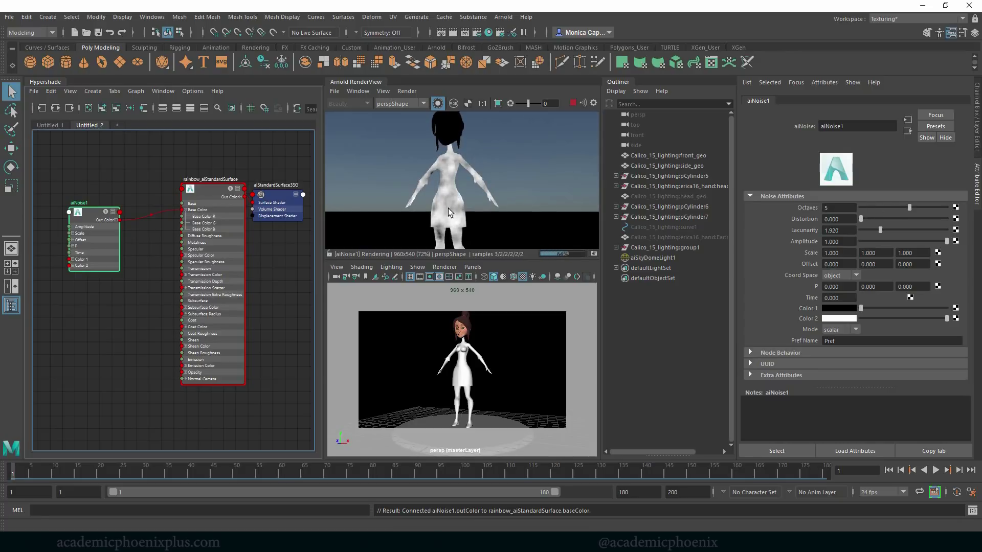
drag(909, 208, 885, 207)
click(856, 330)
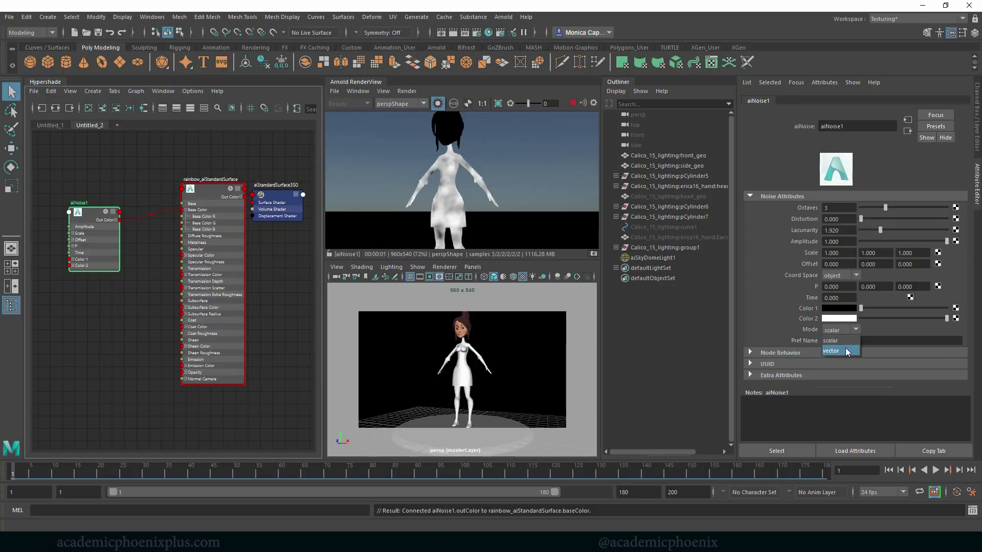
click(846, 351)
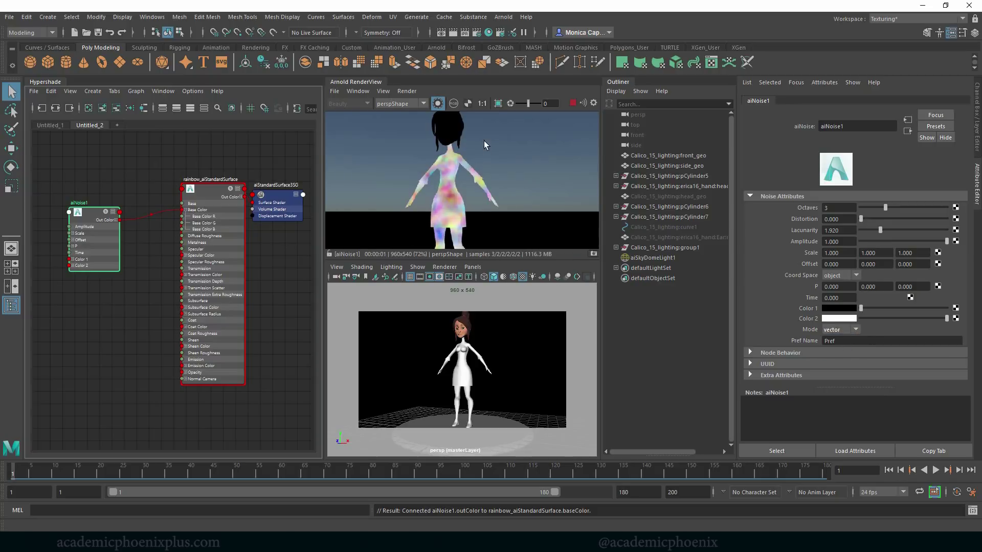
- Inspect the noise pattern up close on the character's dress and set aiNoise1's Octaves to 1
alt+right_drag(513, 375, 538, 387)
mouse_move(500, 172)
alt+middle_down()
mouse_move(493, 207)
mouse_move(495, 177)
alt+middle_up()
alt+drag(512, 358, 527, 366)
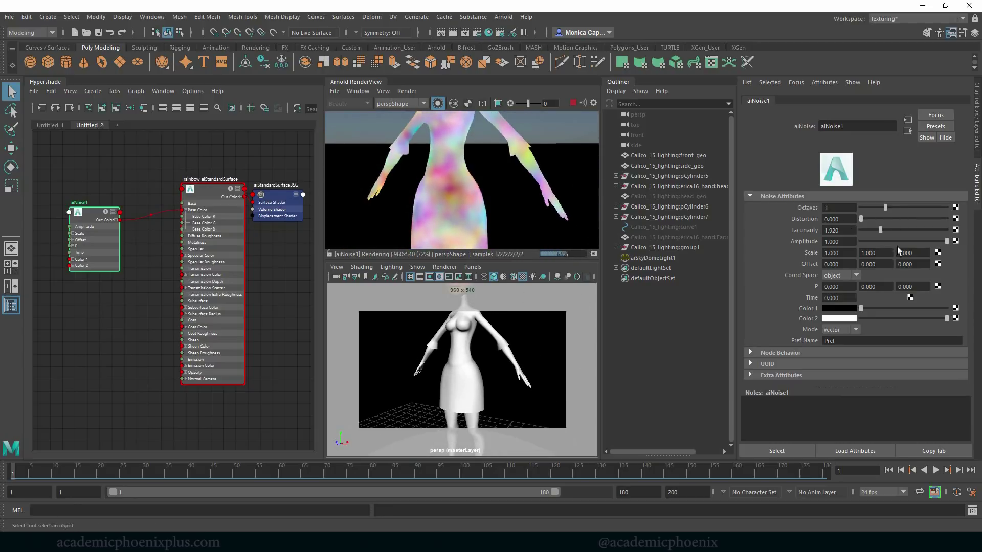
drag(885, 207, 861, 207)
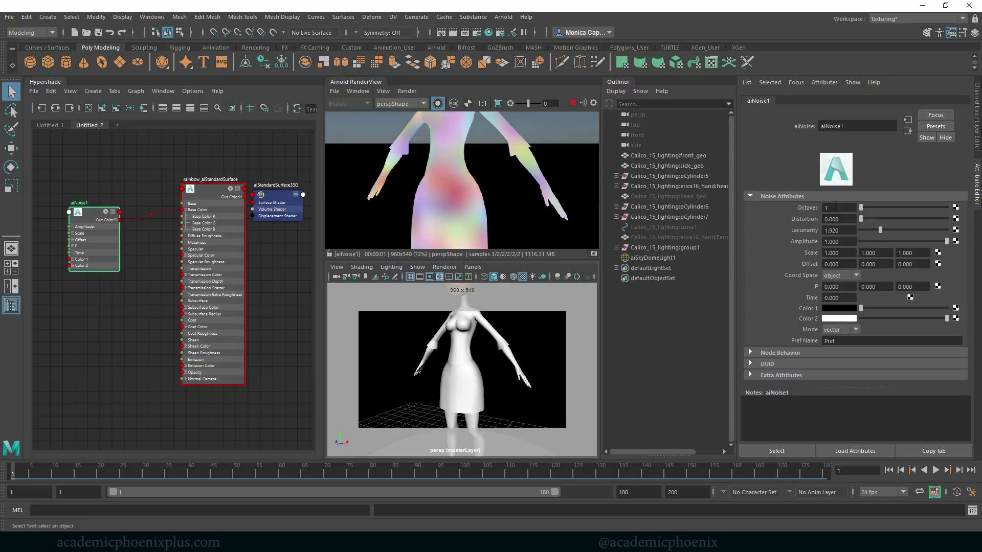
- Try a high Octaves value of 7 on aiNoise1, and settle on 2
drag(864, 209, 934, 207)
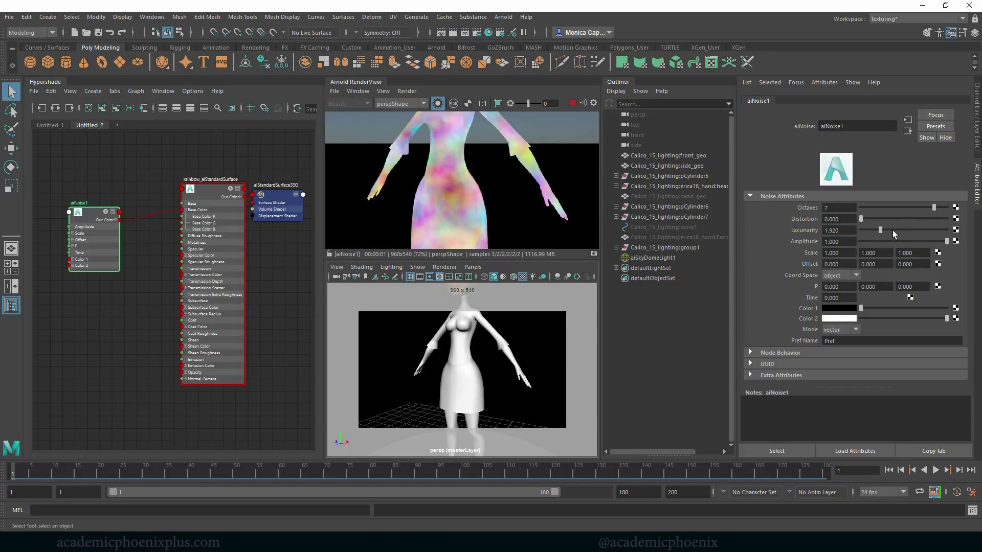
drag(902, 208, 873, 208)
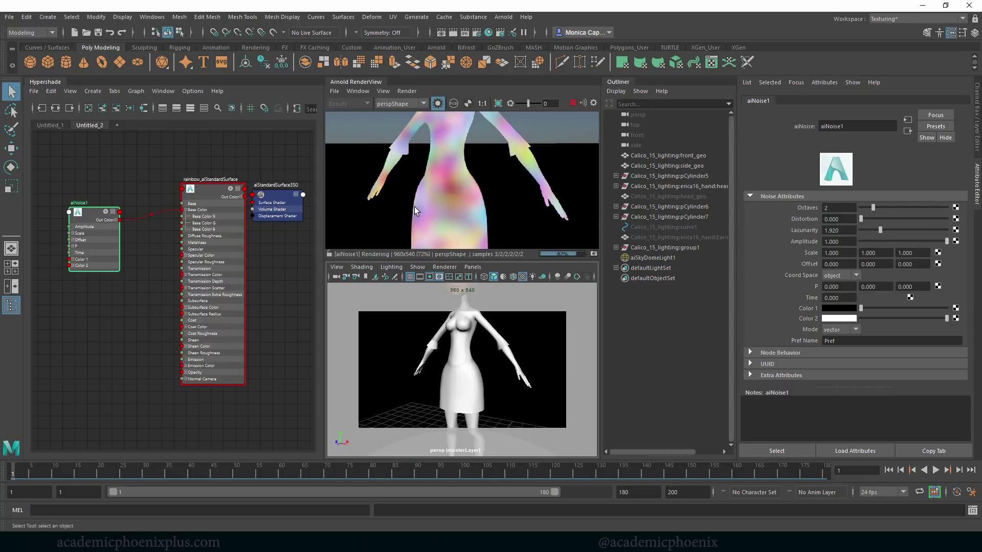
- Try a Scale of 5.000 on all three axes of aiNoise1
click(838, 253)
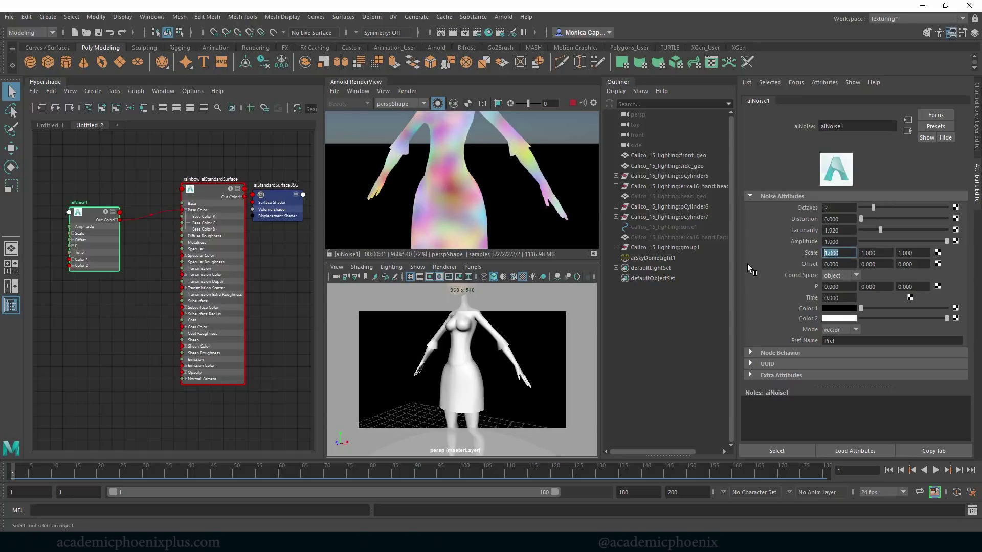
text(5)
key(Tab)
text(5)
key(Tab)
text(5)
key(Tab)
text(5)
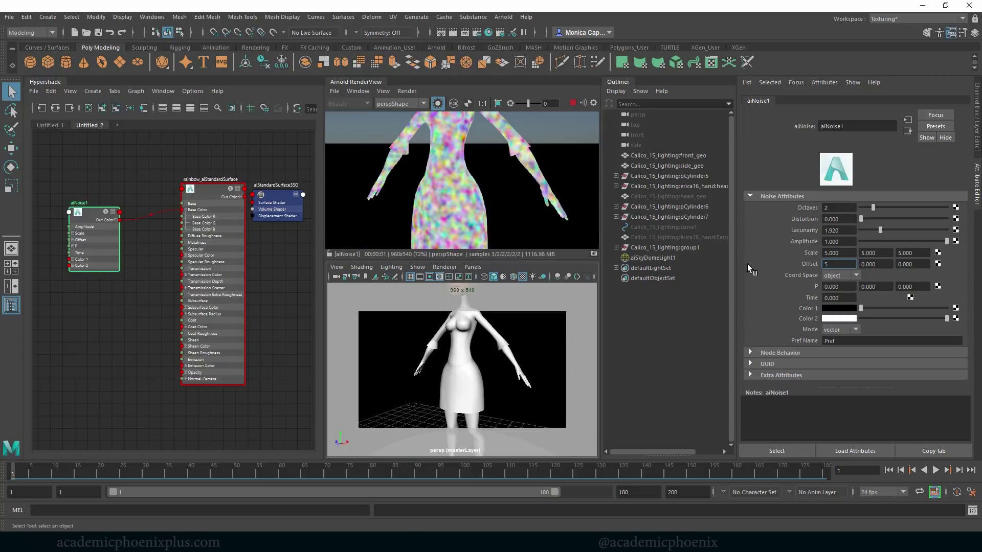
- Undo the stray Offset entry and set aiNoise1's Scale to 0.500 on all three axes
key(ctrl+z)
key(ctrl+z)
key(ctrl+z)
key(ctrl+z)
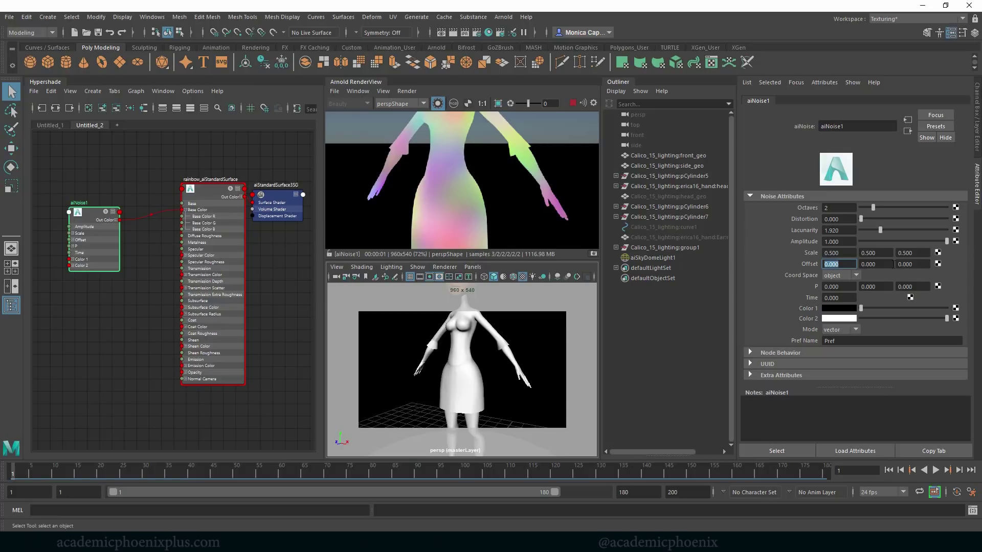
- Stretch the noise pattern into streaks by setting only aiNoise1's X Scale to 5.000
drag(846, 253, 775, 257)
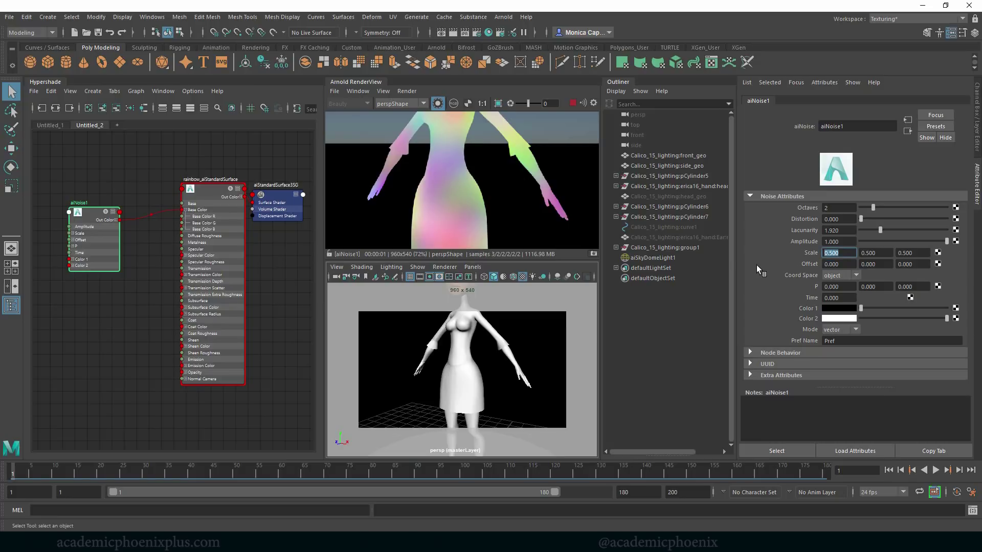
text(5)
key(Tab)
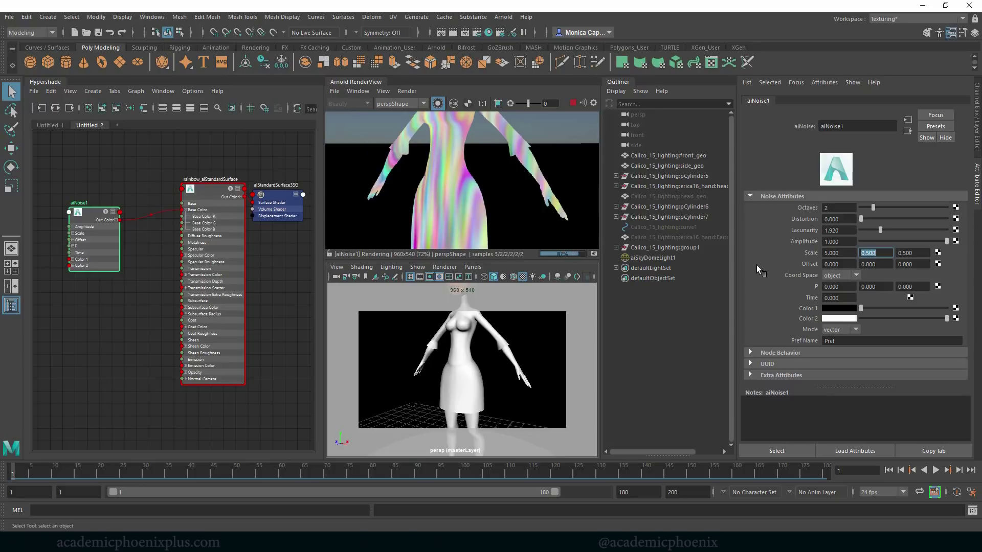
- Turn off the isolated node display to render the character's full Beauty pass
alt+drag(448, 369, 499, 345)
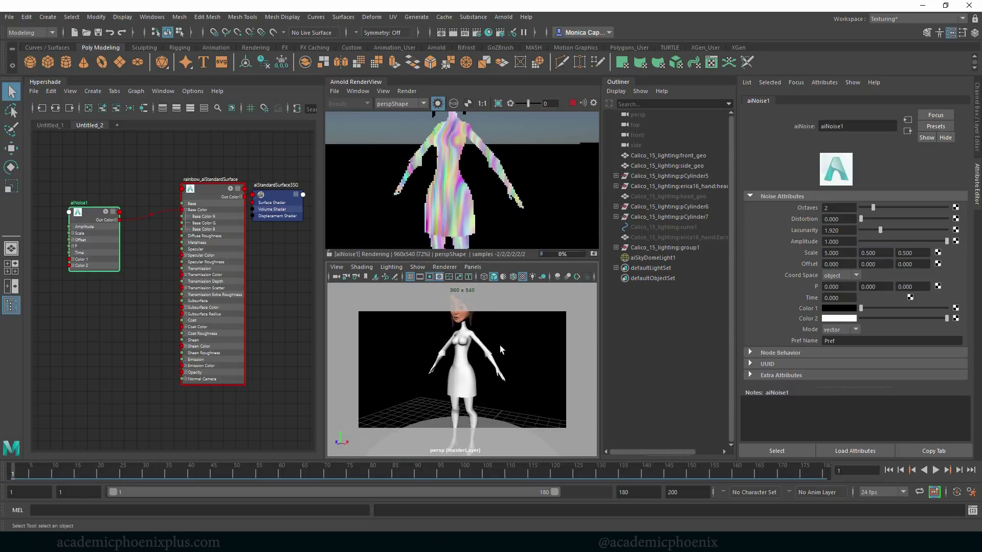
click(491, 373)
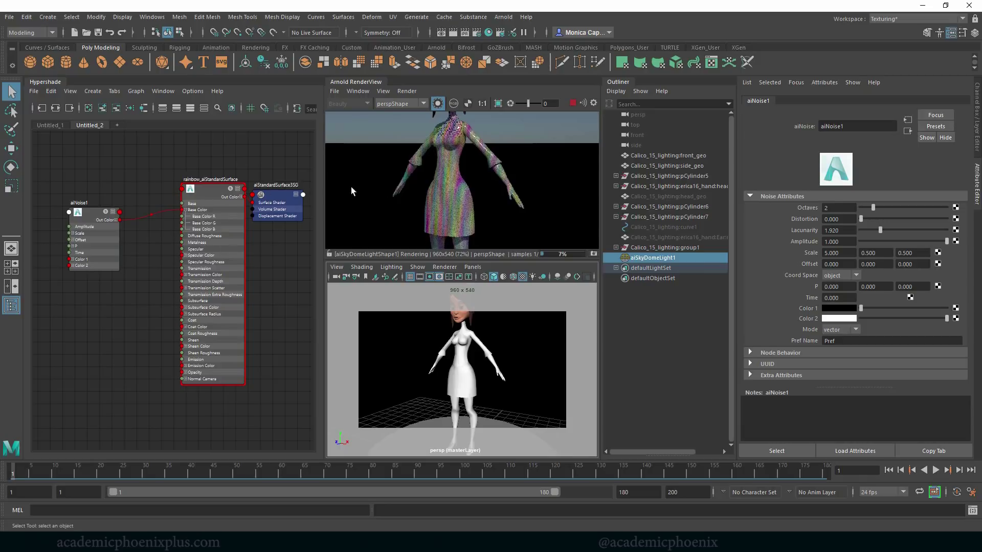
click(438, 101)
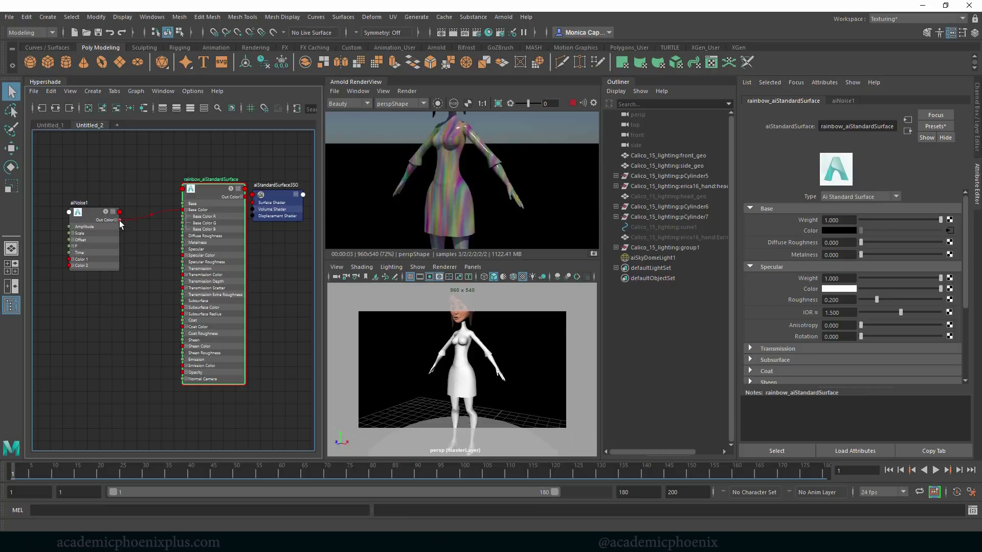
- Connect aiNoise1's Out Color to the rainbow shader's Emission Color and update the full scene in the Arnold render view
drag(124, 277, 182, 366)
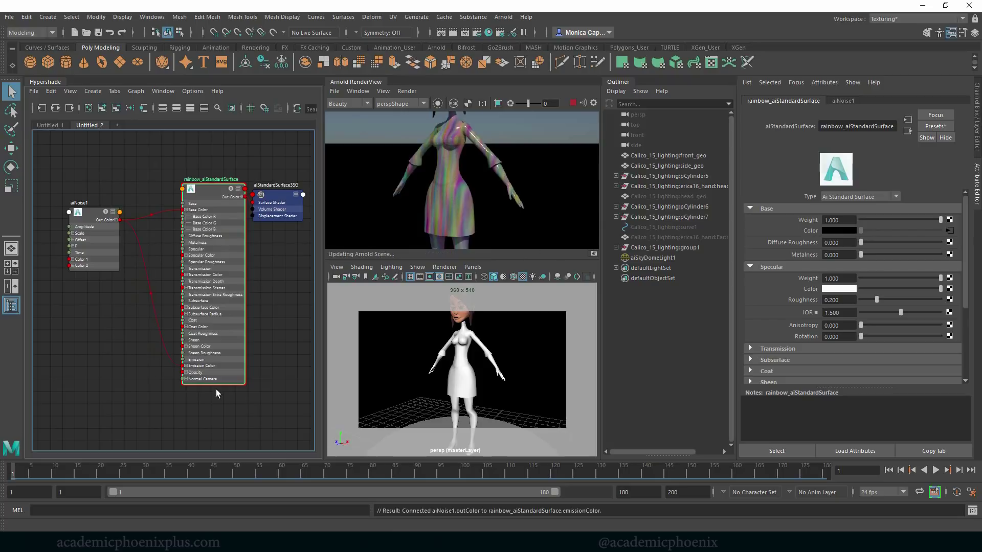
click(574, 103)
click(409, 91)
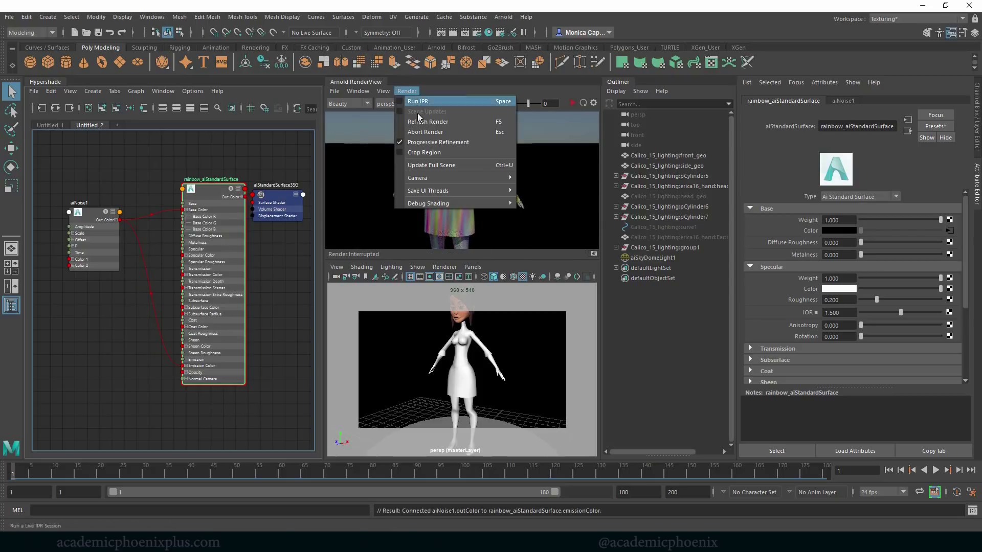
click(461, 163)
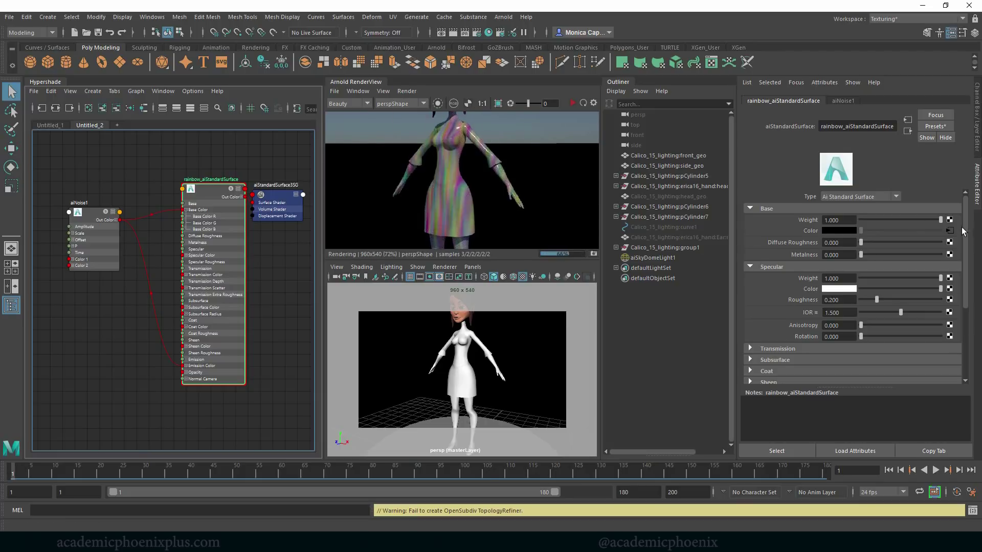
- Set the rainbow shader's Emission Weight to 1.000 and restart the Arnold render
drag(962, 231, 961, 288)
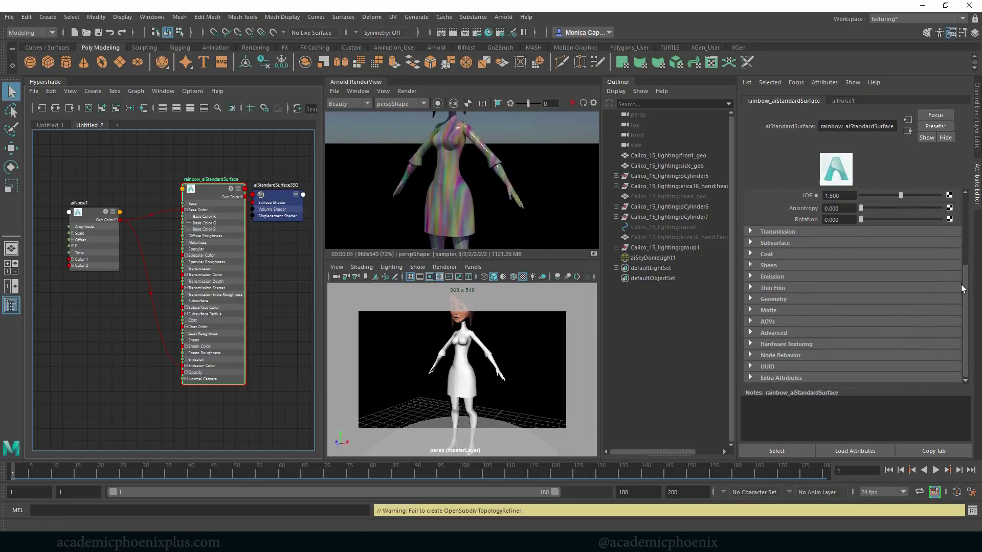
click(778, 276)
drag(862, 288, 941, 288)
click(573, 103)
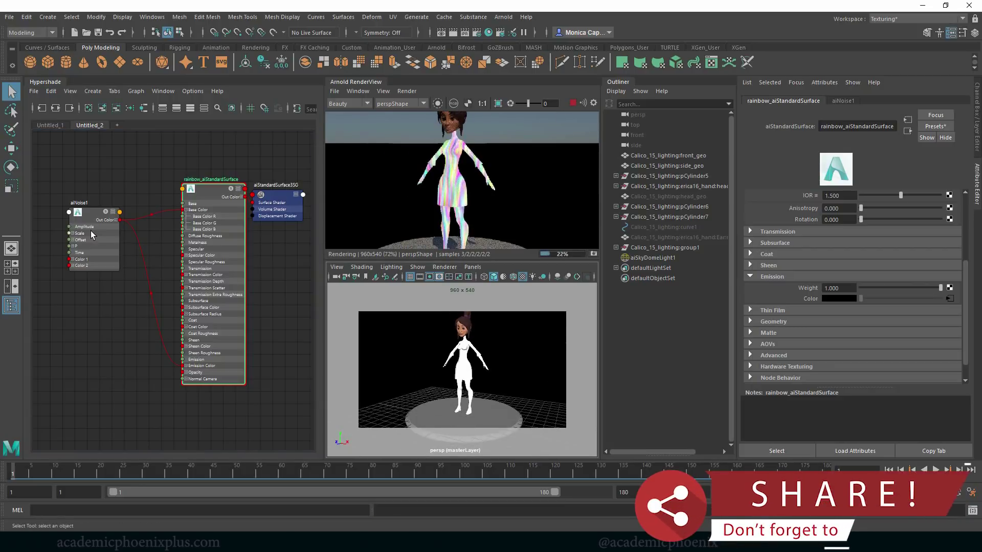
- Set aiNoise1's X Scale to 0.5
click(99, 235)
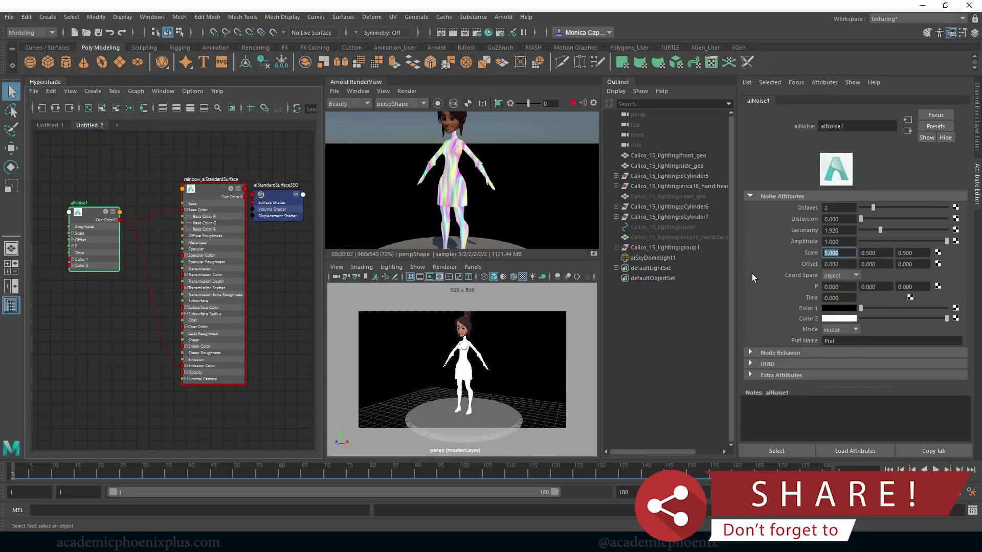
text(0.5)
key(Tab)
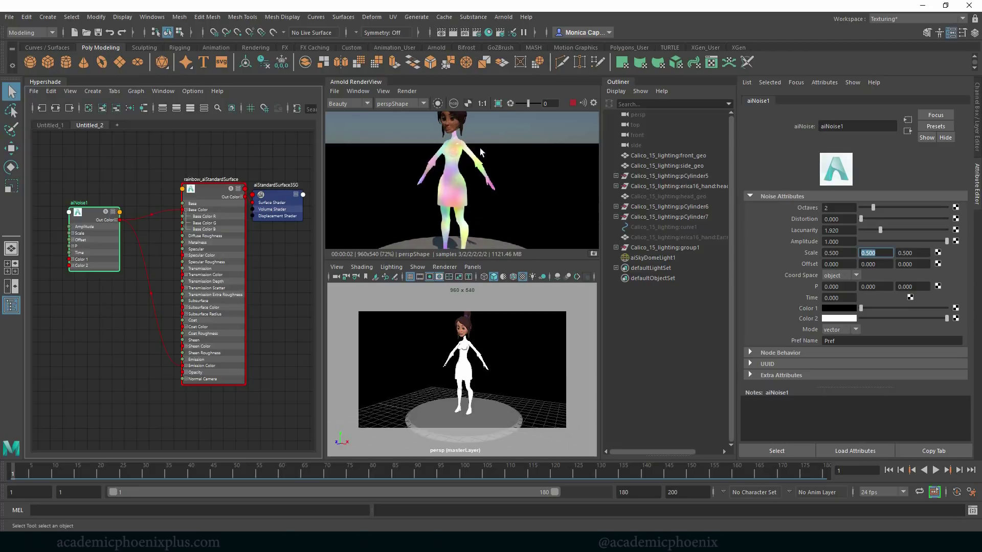
- Set the rainbow shader's Specular Weight to 0
click(240, 196)
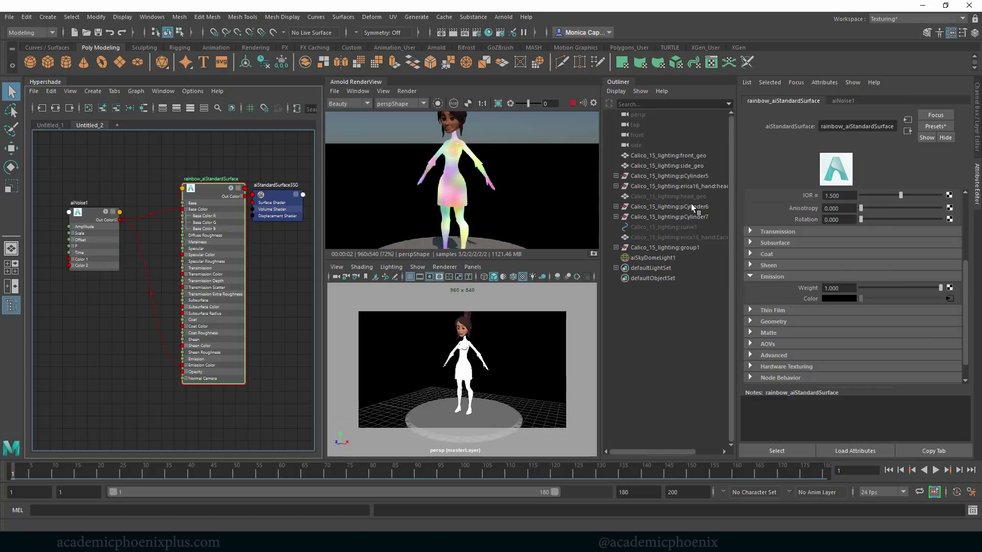
scroll(966, 241, up, 5)
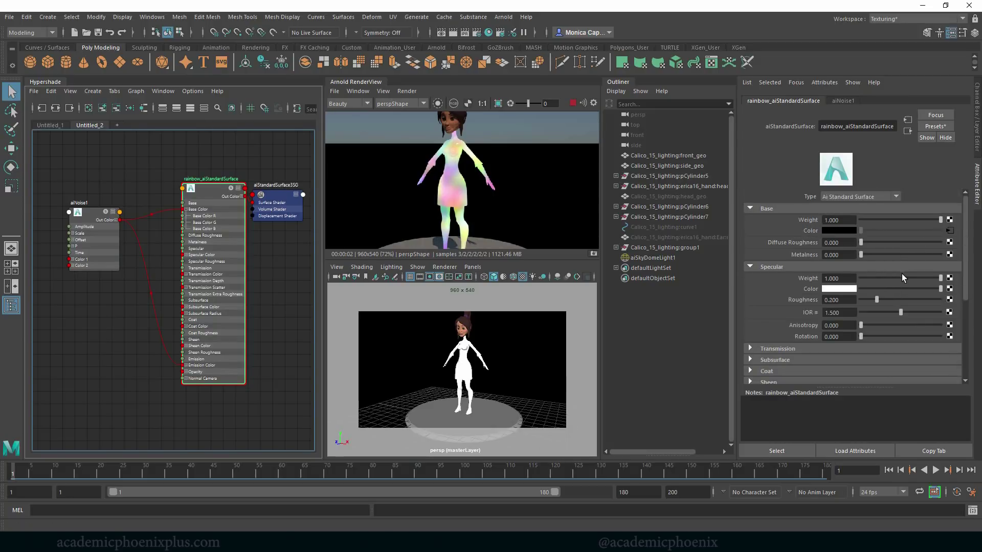
drag(876, 273, 837, 277)
click(838, 278)
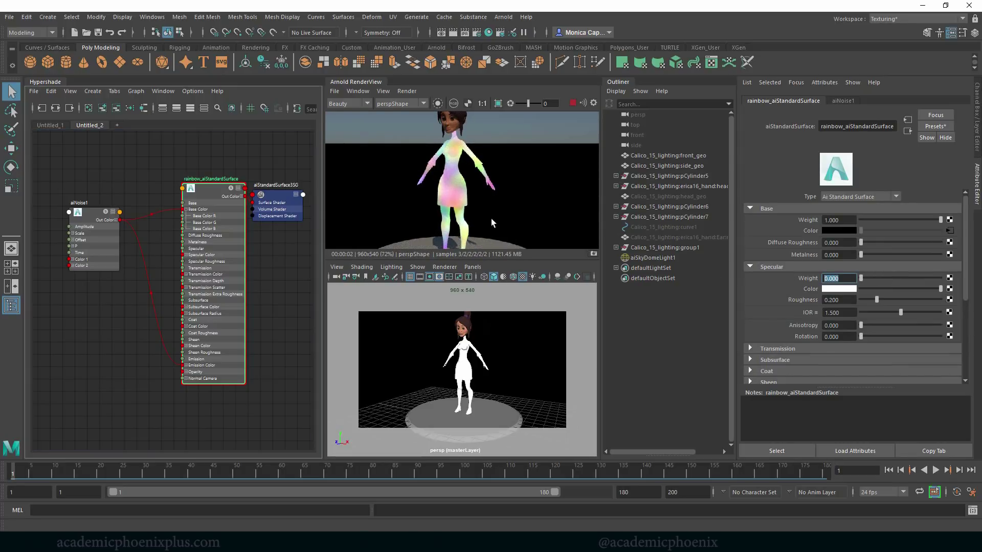
- Select the character's head and hair meshes without the eyes and assign the existing rainbow_aiStandardSurface material to them
click(498, 353)
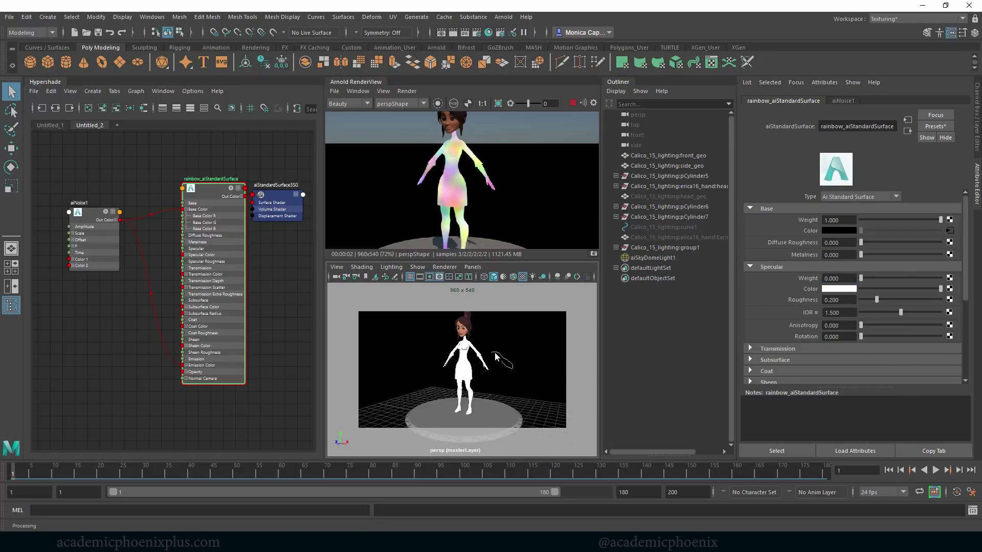
scroll(495, 357, up, 5)
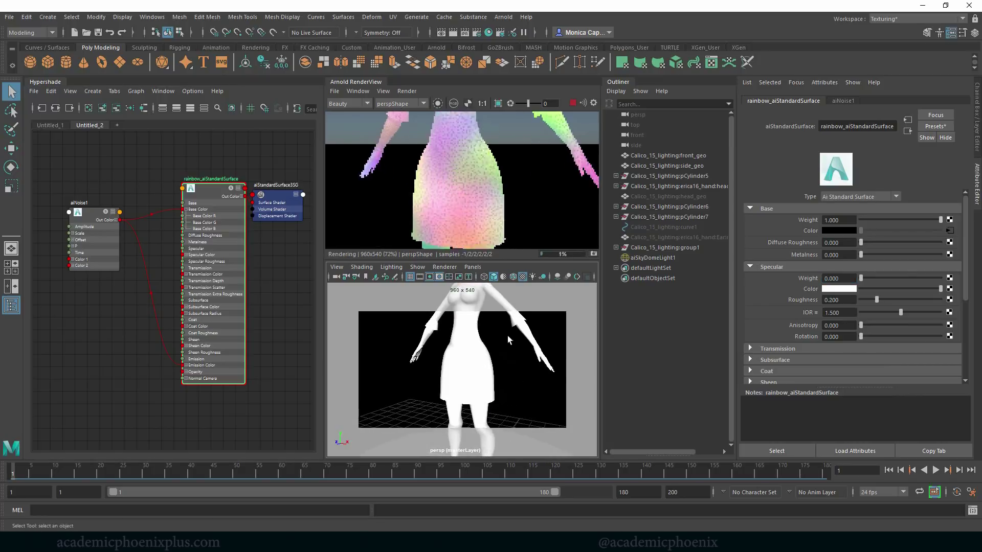
scroll(509, 340, up, 5)
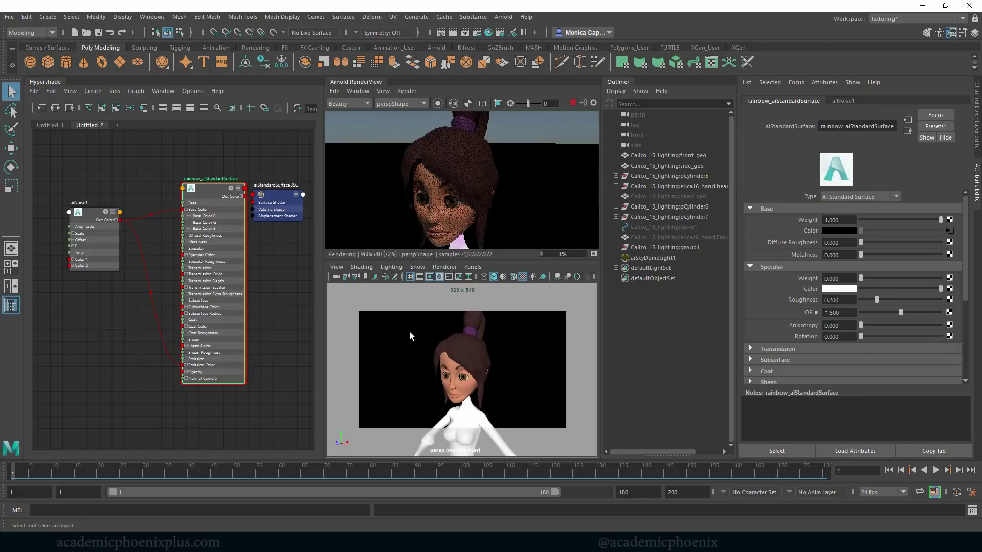
drag(405, 319, 536, 400)
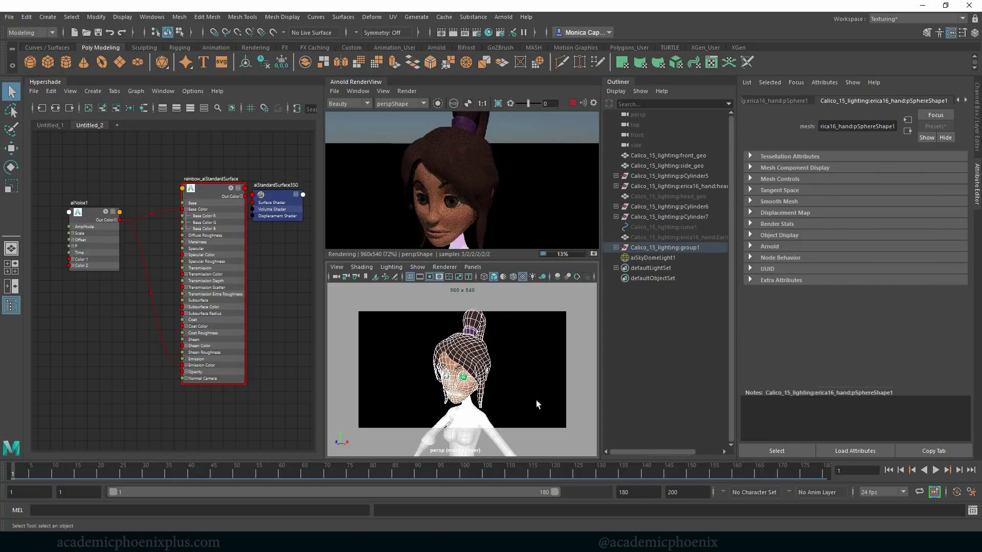
click(449, 379)
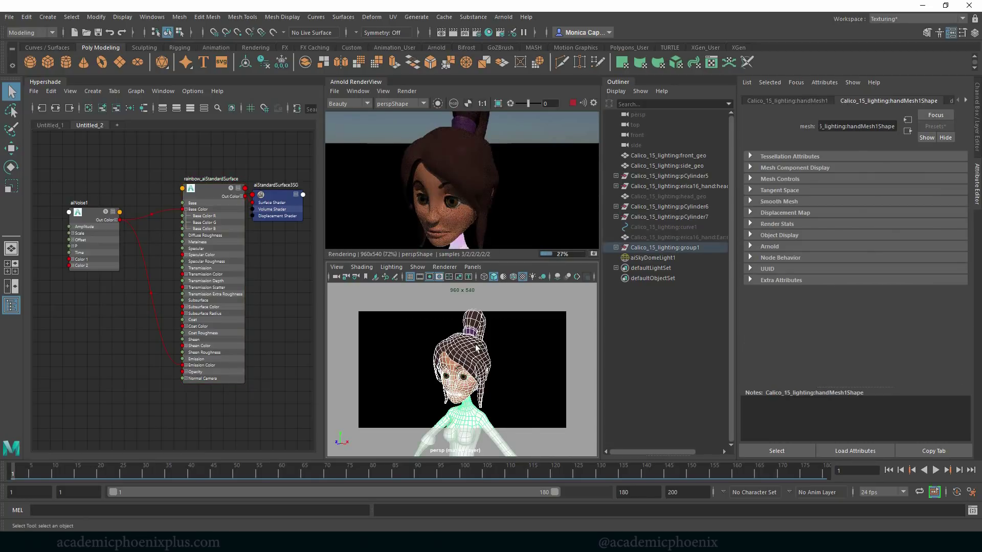
right_click(475, 348)
mouse_move(460, 531)
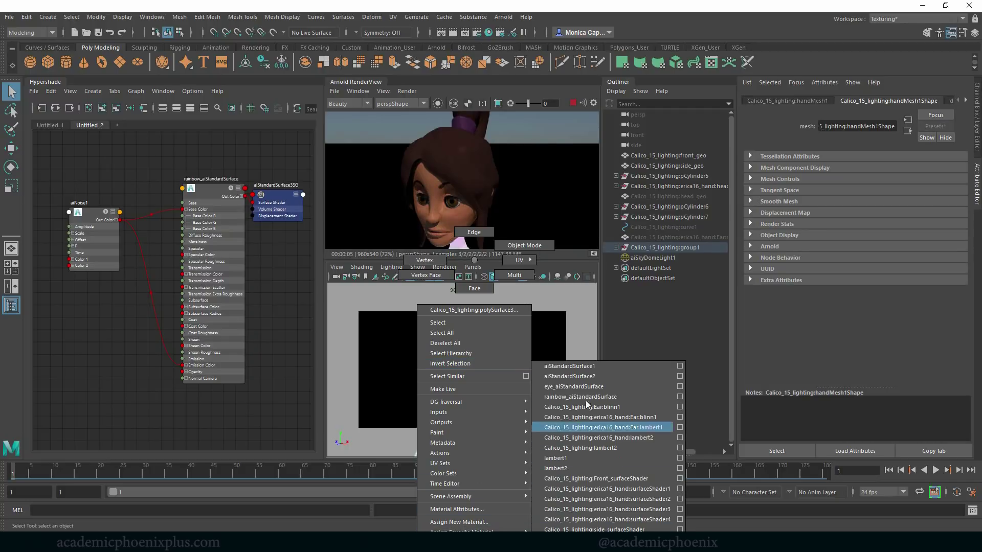
click(611, 397)
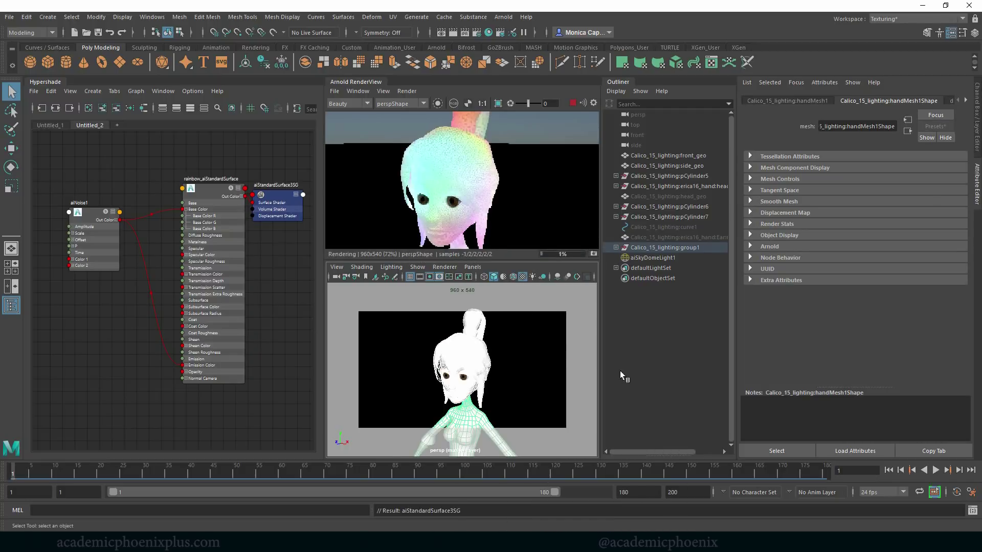
- Select the character's eye and check the Emission settings of its eye_aiStandardSurface shader
click(463, 378)
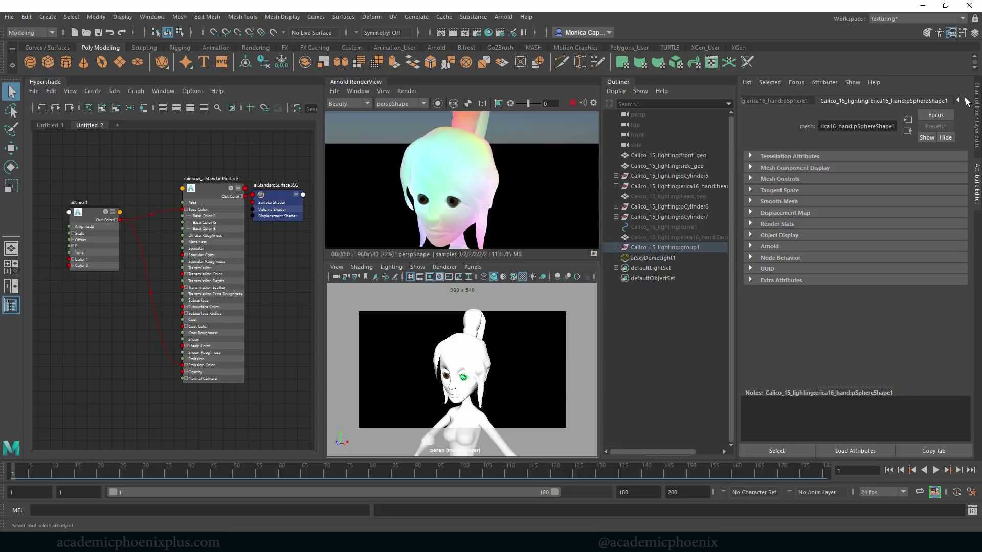
click(965, 100)
click(966, 100)
click(938, 102)
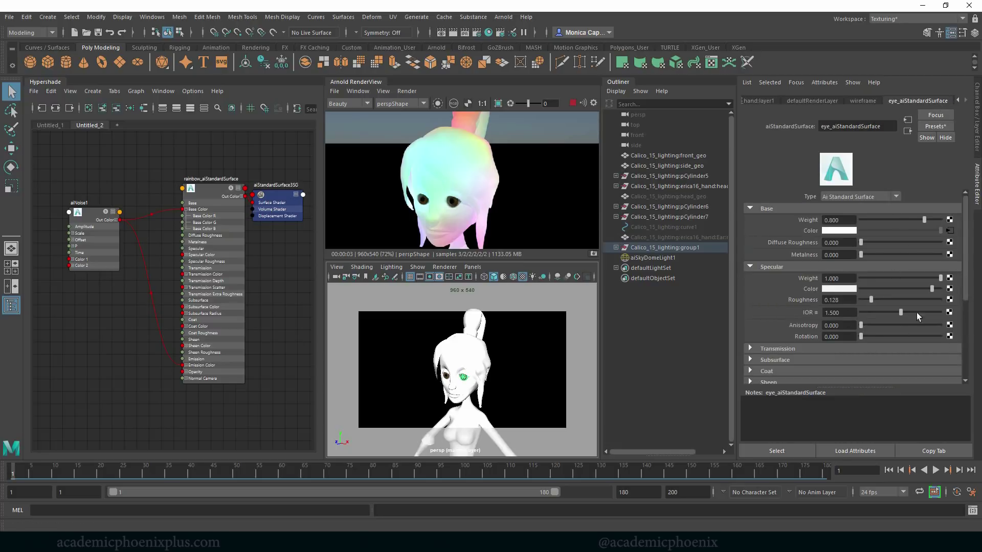
scroll(798, 332, down, 3)
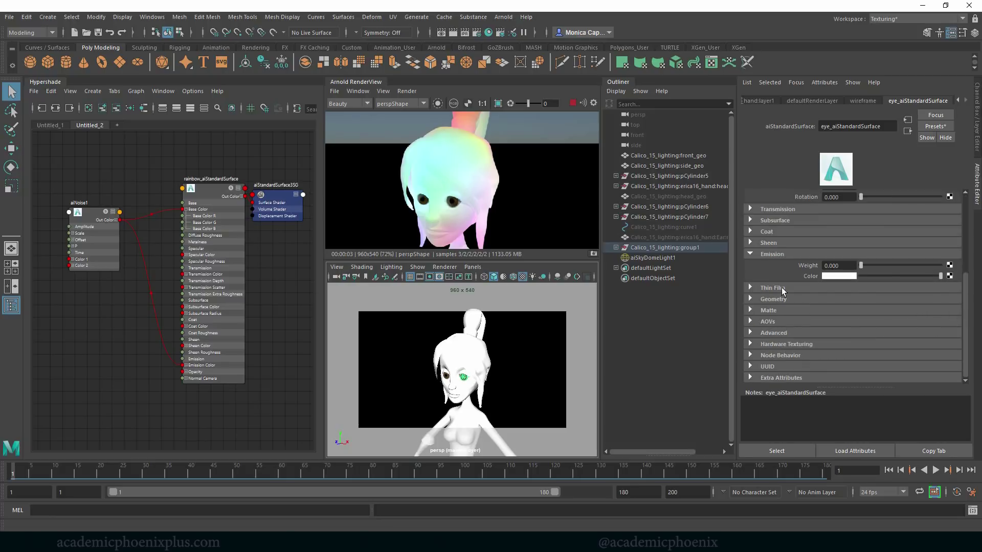
drag(875, 264, 851, 260)
- Graph the selected eye's shading network in the Untitled_1 Hypershade layout and select the eye_aiStandardSurface node
click(55, 123)
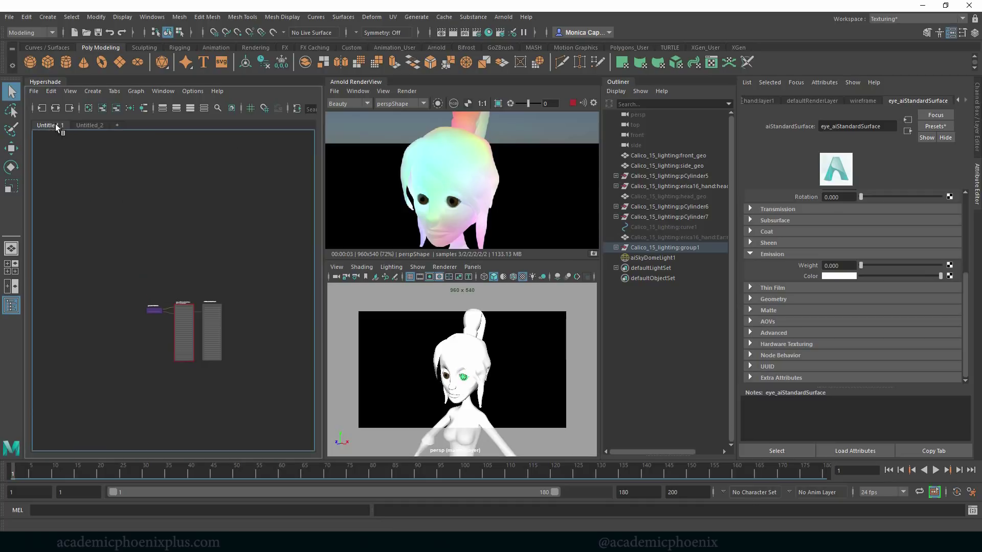
click(457, 204)
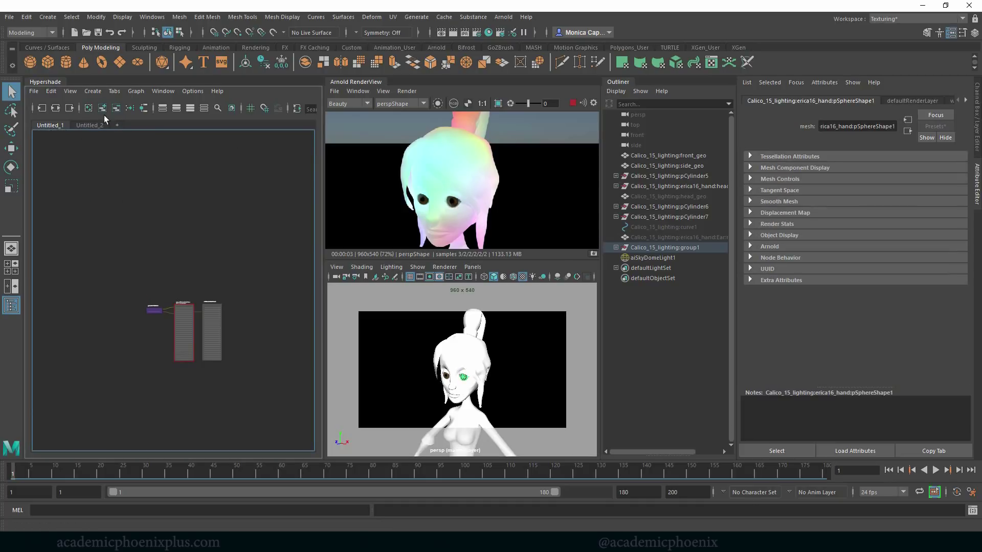
click(144, 109)
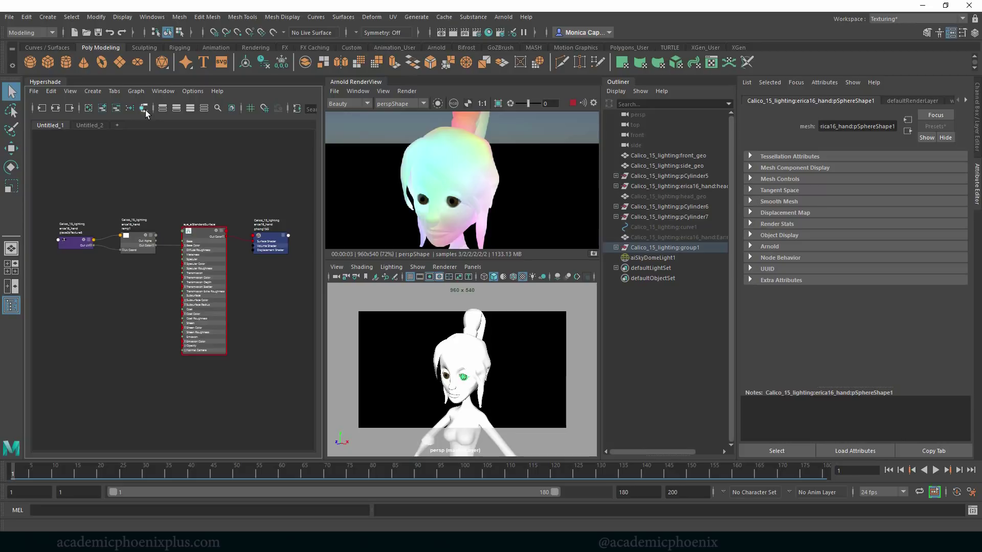
click(206, 233)
- Connect the eye ramp's Out Color to the Emission Color of eye_aiStandardSurface
right_drag(256, 200, 257, 199)
scroll(237, 182, up, 5)
alt+middle_drag(188, 196, 219, 138)
right_drag(191, 162, 202, 163)
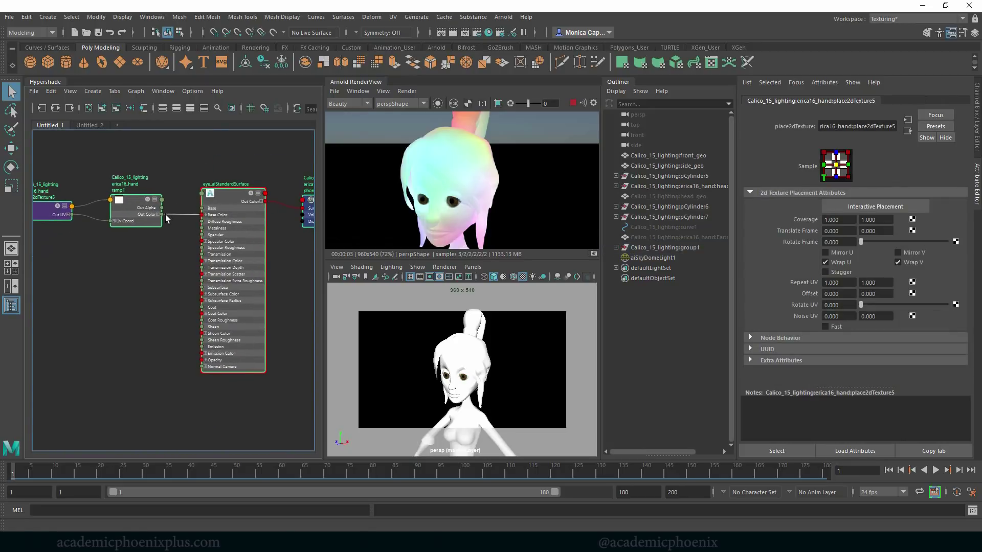
drag(163, 215, 191, 333)
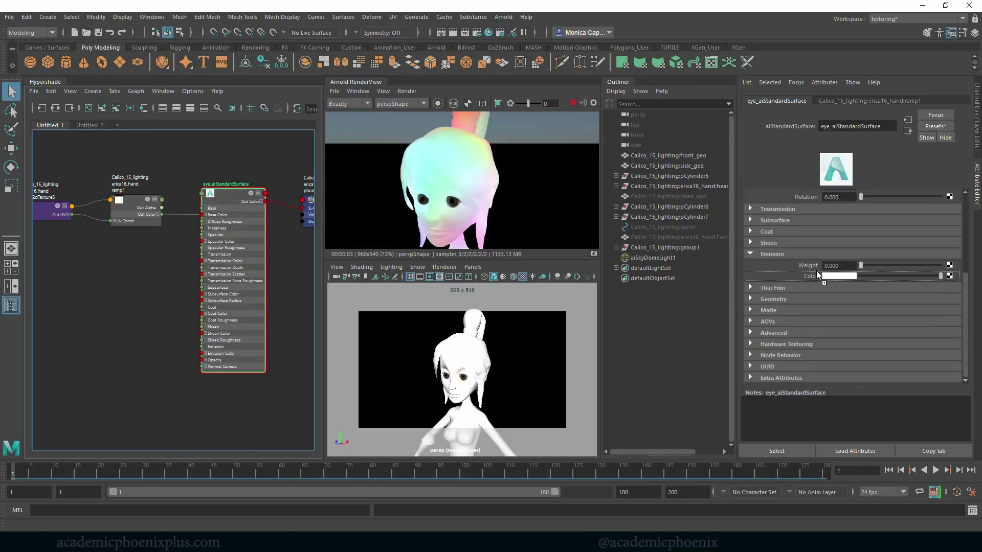
middle_drag(816, 271, 811, 276)
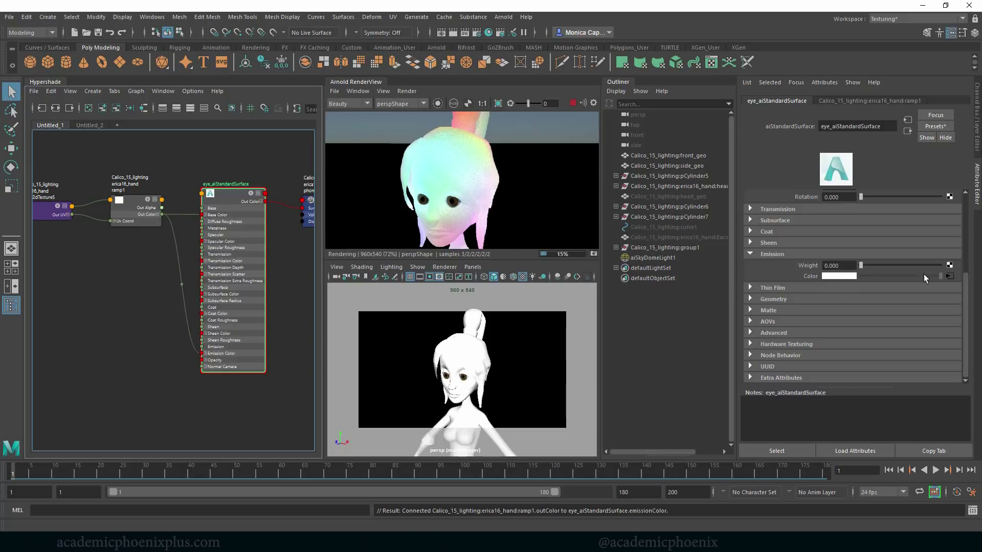
- Set the Emission Weight of eye_aiStandardSurface to 0.760 and frame the whole character in the render
drag(863, 265, 921, 262)
scroll(482, 371, down, 5)
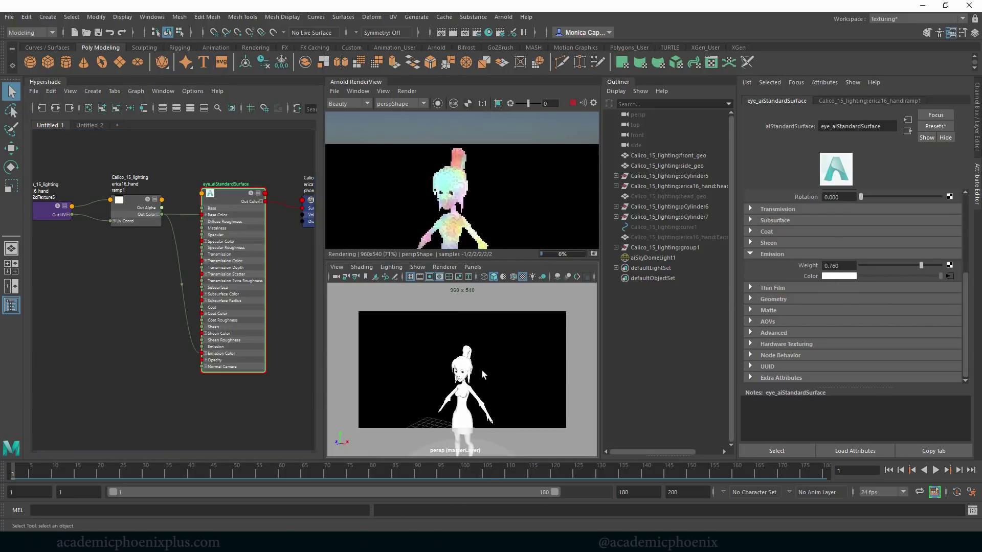
alt+drag(482, 371, 502, 372)
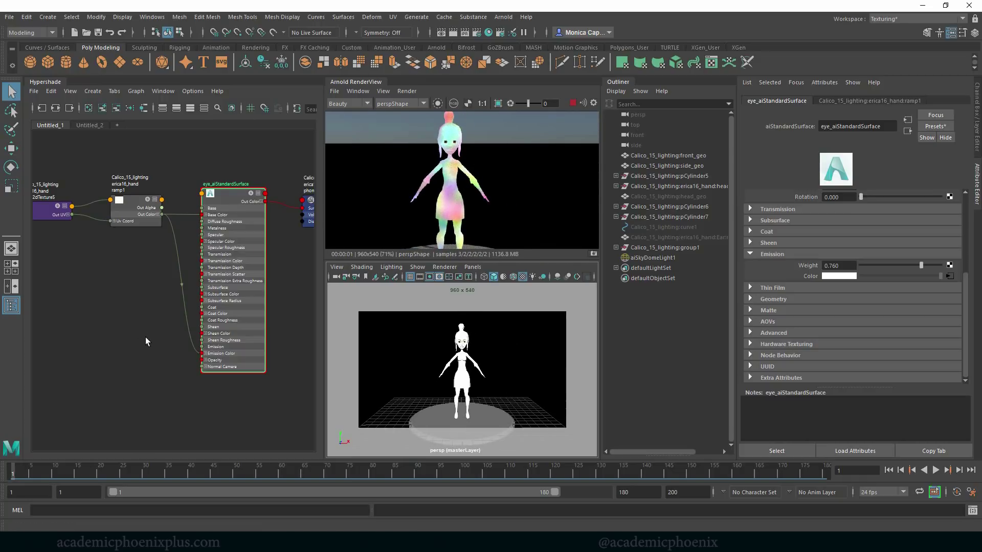
- Create an aiMixShader node in the eye shader graph and place it with its shading group beside the eye shader
alt+middle_drag(197, 370, 167, 336)
scroll(167, 335, down, 1)
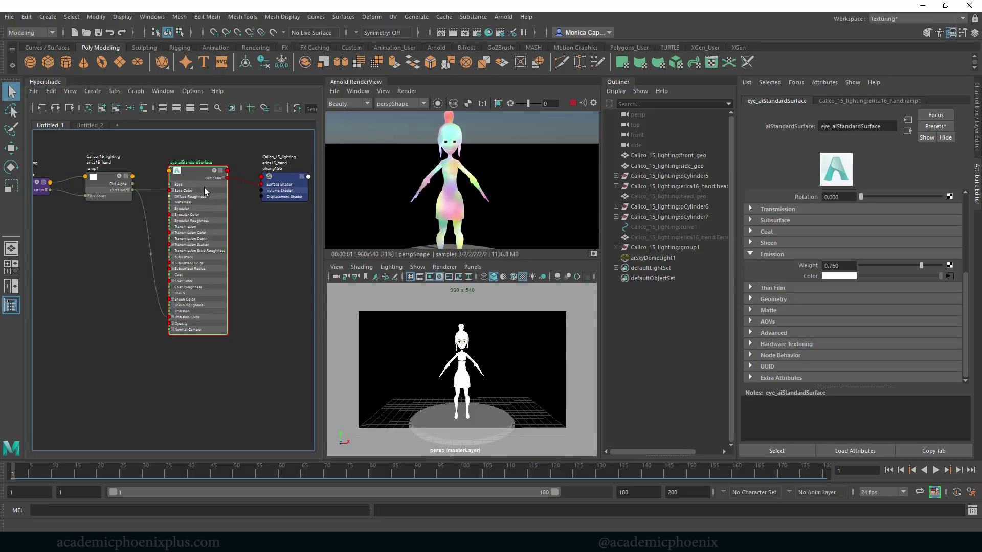
click(259, 303)
key(Tab)
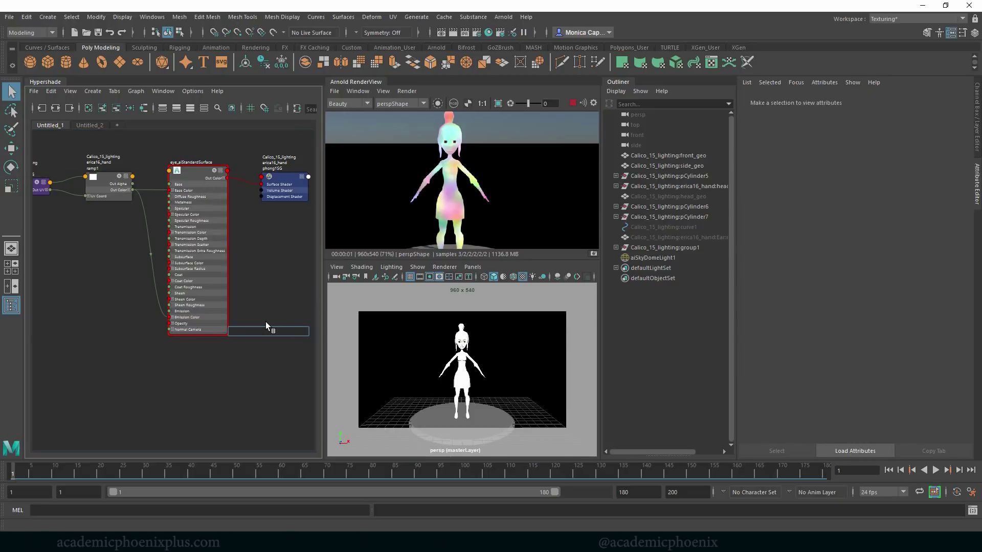
text(aim)
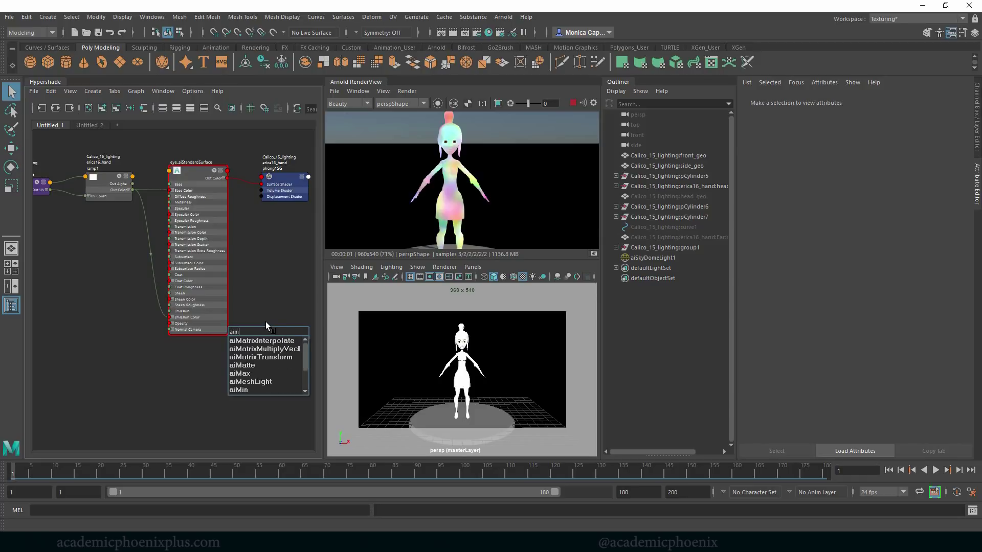
text(ix)
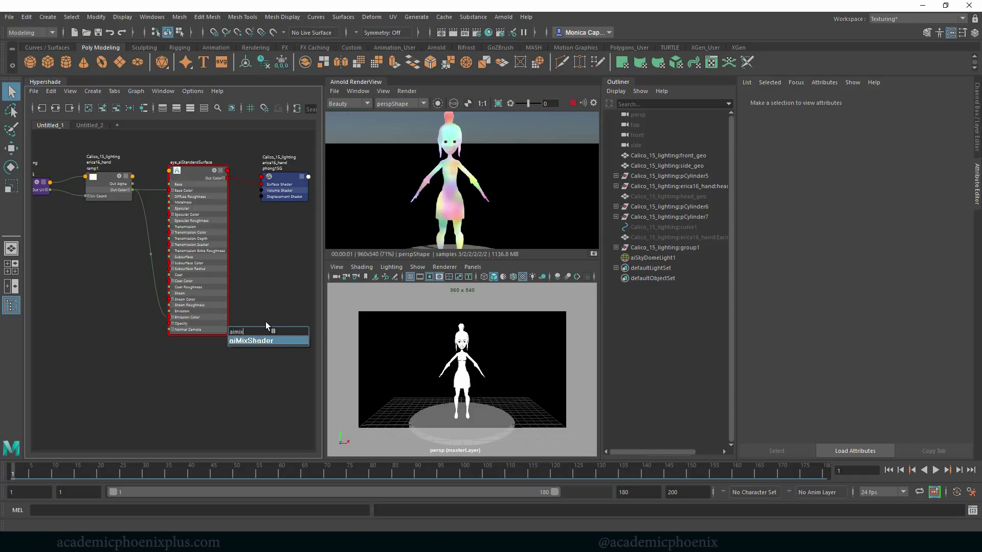
key(Return)
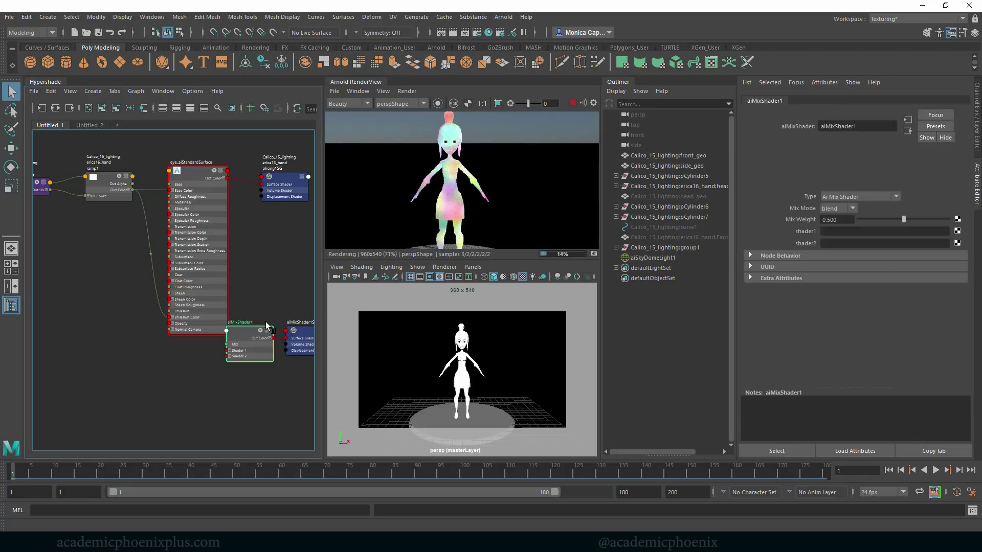
click(267, 289)
scroll(263, 286, down, 2)
alt+middle_drag(252, 272, 181, 262)
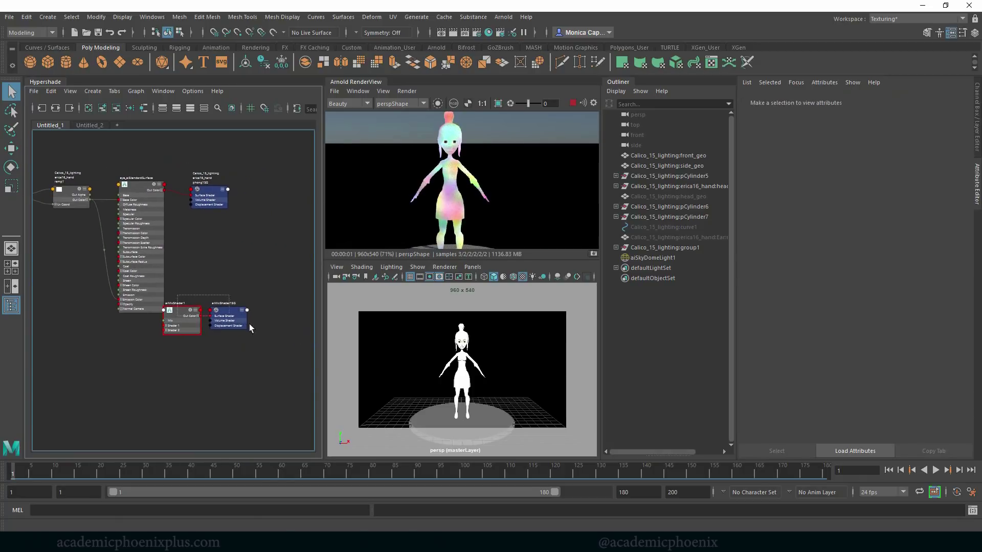
drag(249, 325, 256, 259)
- Create a new aiStandardSurface node and place it with its shading group below the eye shader
click(197, 352)
key(Tab)
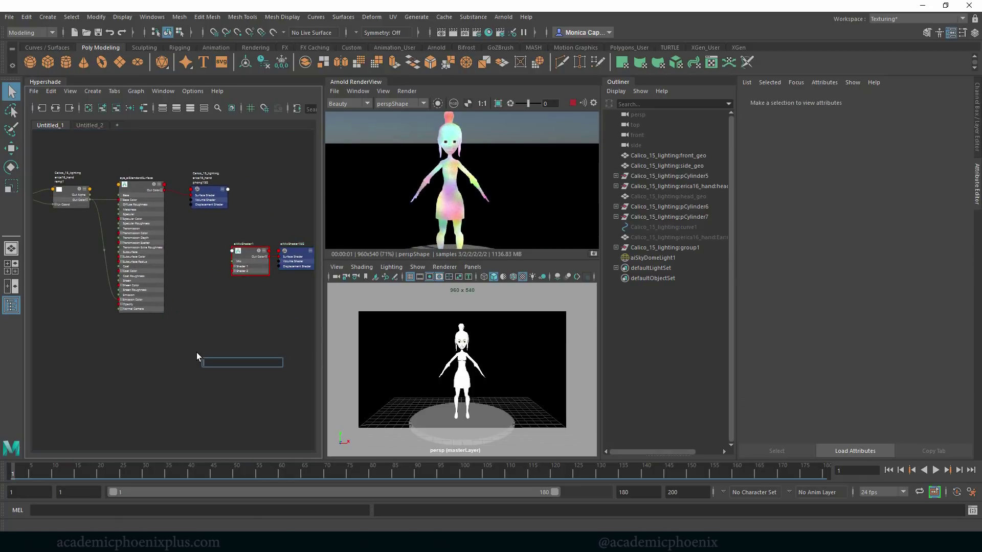
text(asi)
key(BackSpace)
key(BackSpace)
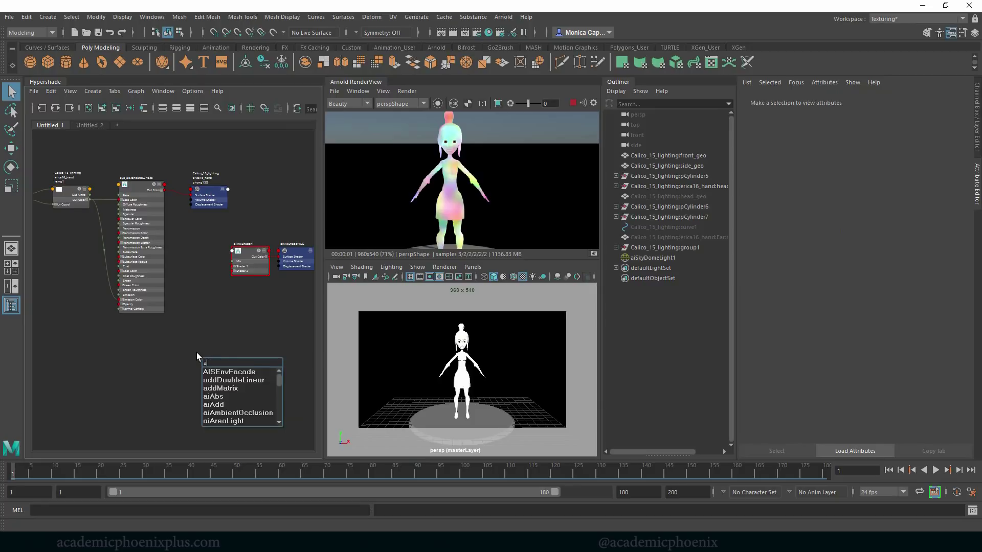
text(ista)
key(Down)
key(Down)
key(Return)
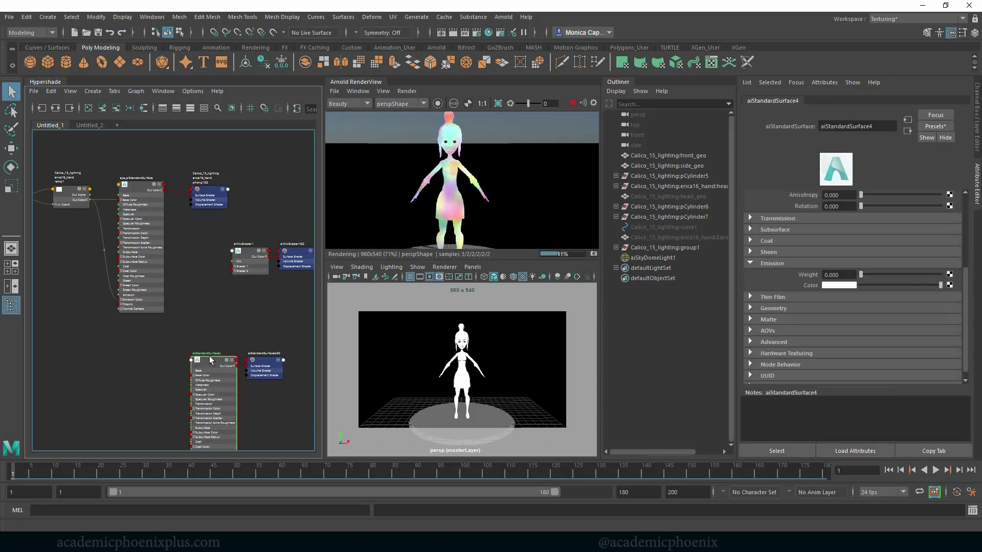
drag(195, 371, 123, 364)
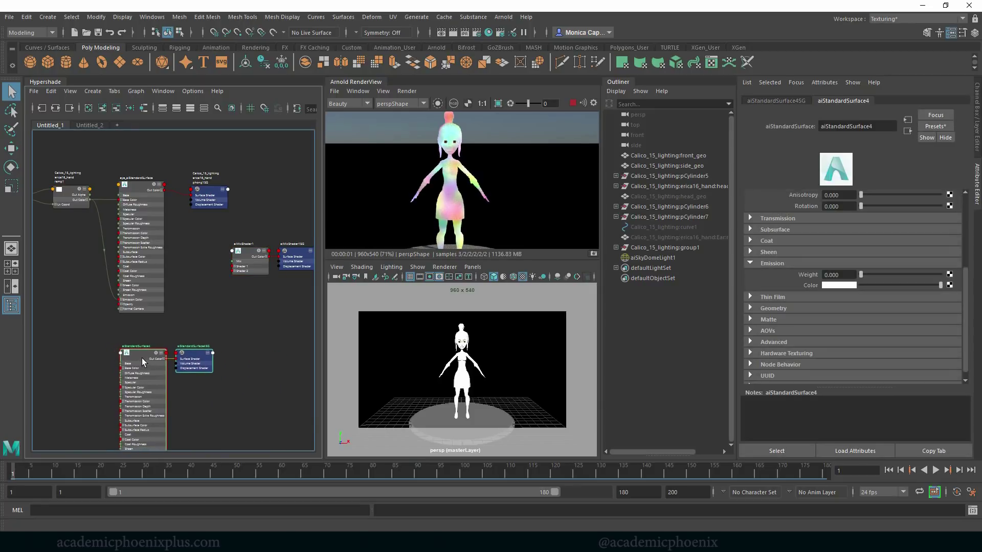
- Rename the new standard surface shader as blackOutline_aiStandardSurface
click(875, 130)
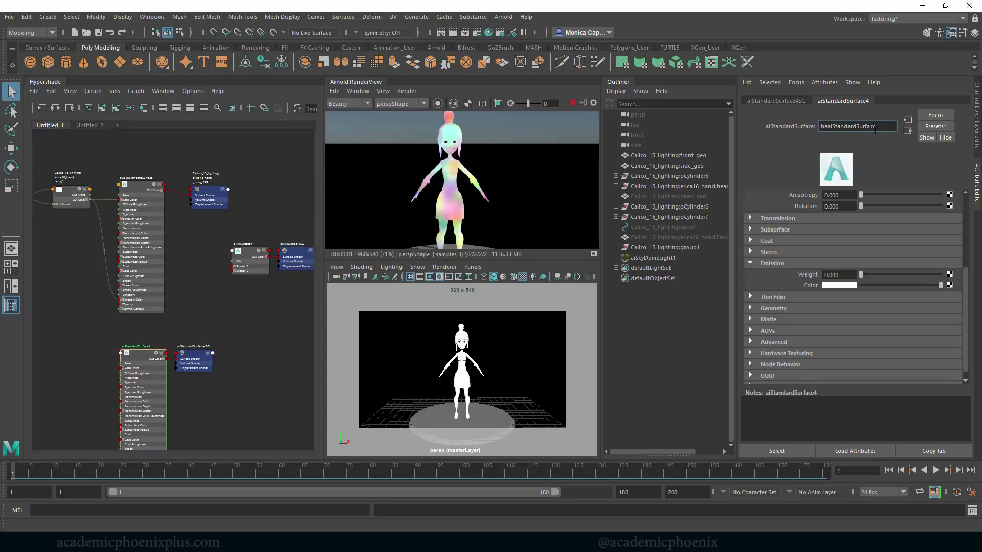
text(blackOO)
key(BackSpace)
text(utline_)
key(Return)
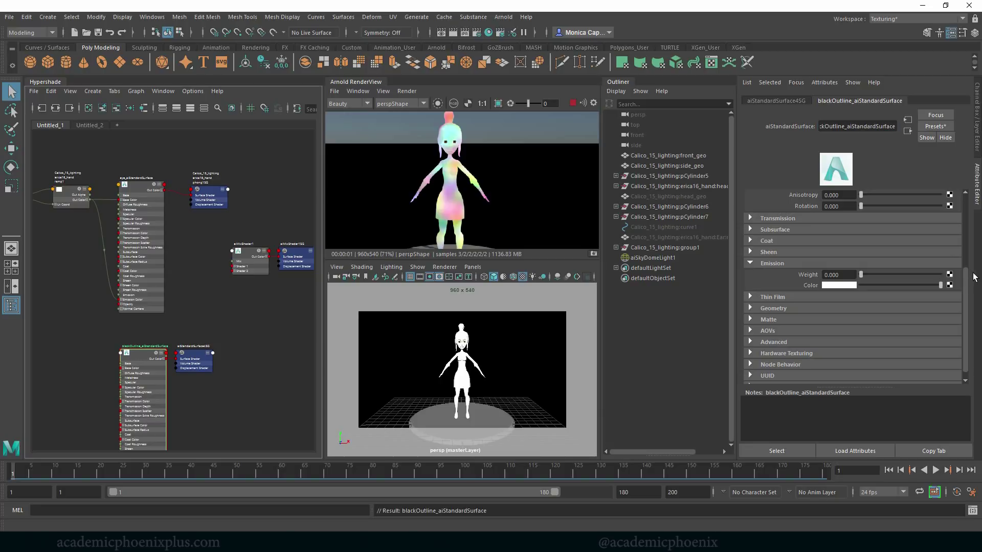
- Make the black outline shader's Base Color black, raise its Base Weight to the maximum and lower its Specular Weight to the minimum
drag(966, 273, 973, 194)
drag(890, 231, 821, 229)
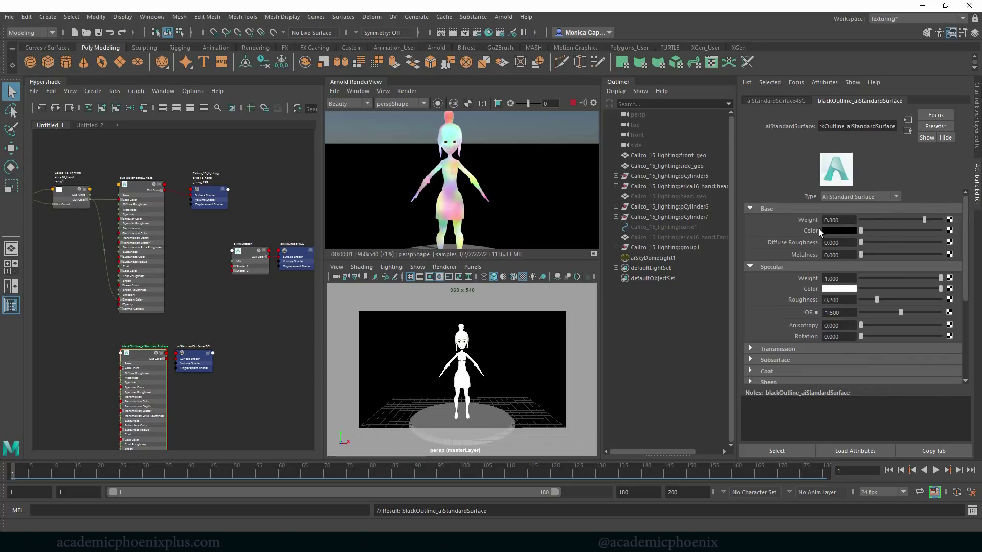
drag(924, 221, 970, 220)
drag(885, 277, 782, 278)
- Connect eye_aiStandardSurface to Shader 1 and blackOutline_aiStandardSurface to Shader 2 of the aiMixShader1 node
click(188, 219)
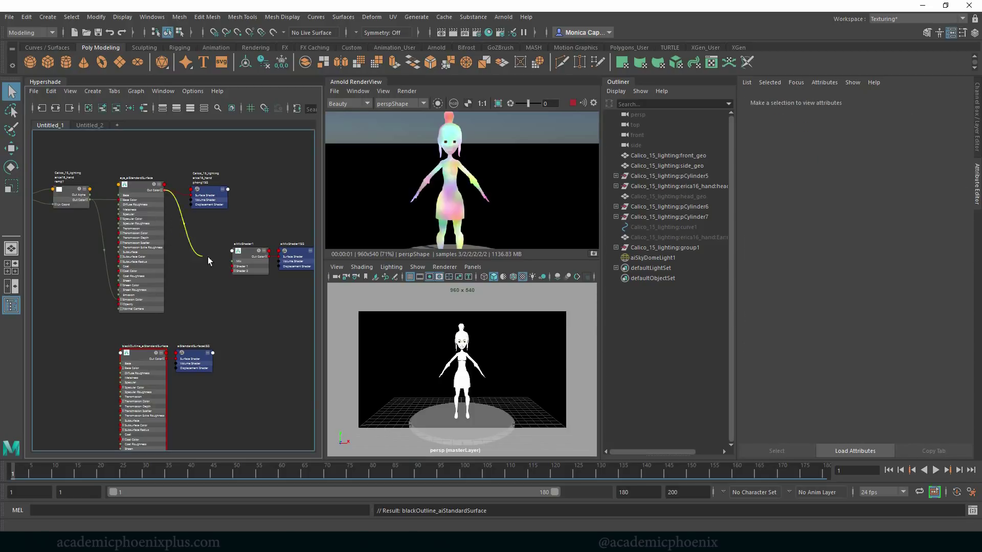
click(233, 266)
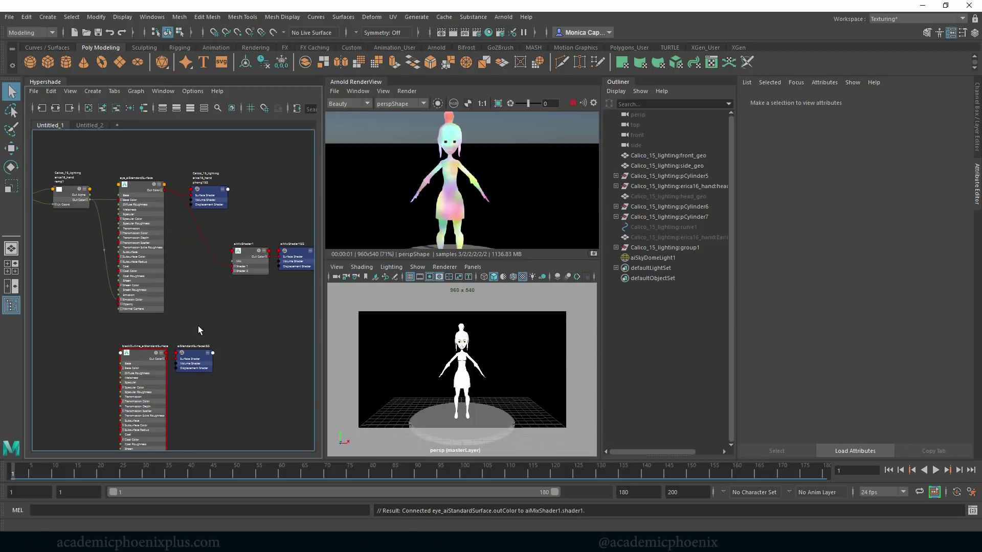
click(166, 358)
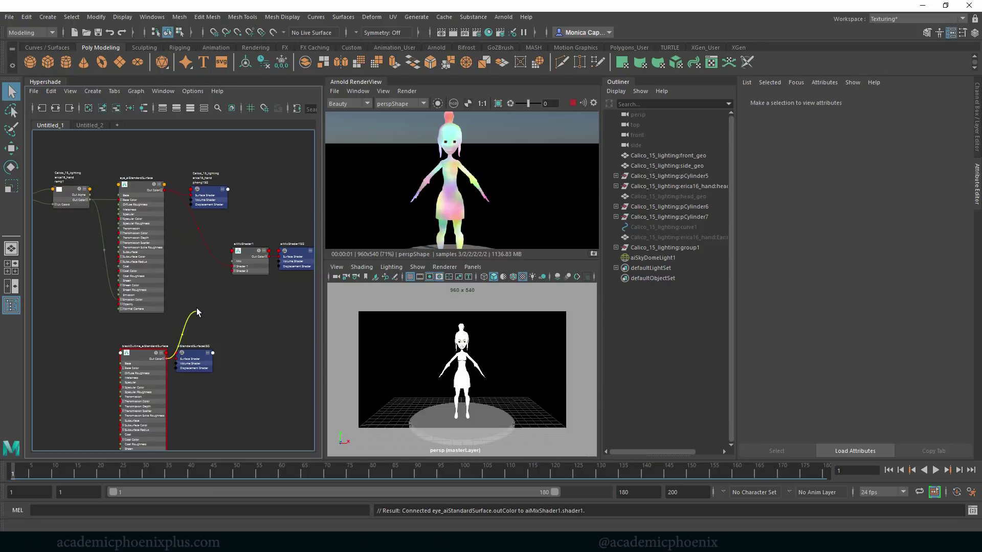
click(232, 270)
click(251, 268)
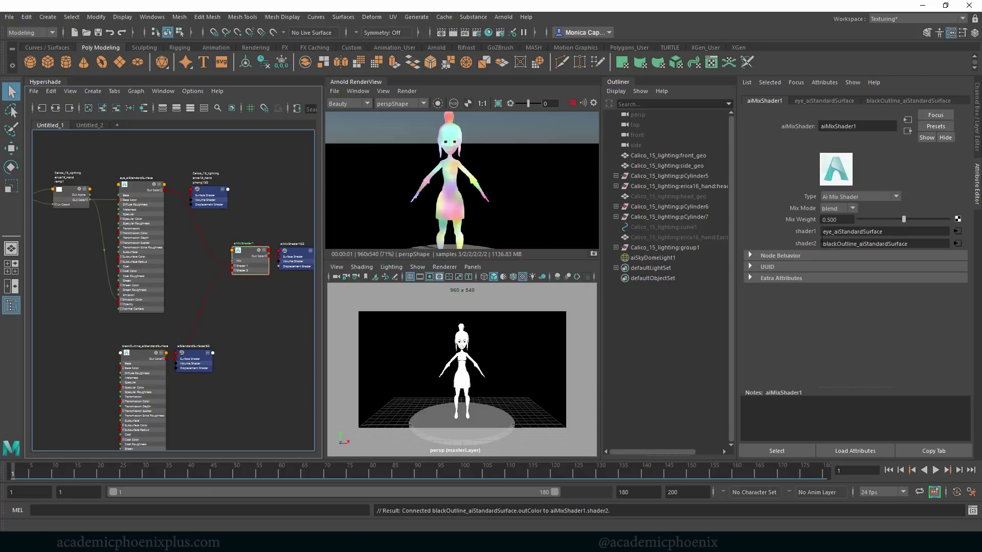
click(814, 231)
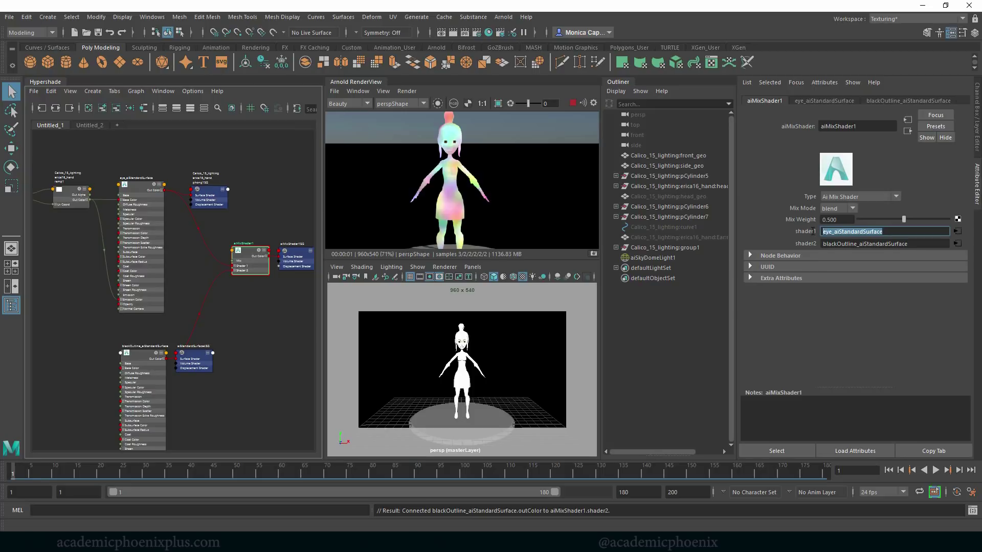
mouse_move(827, 234)
mouse_down()
mouse_move(843, 233)
mouse_move(827, 234)
mouse_up()
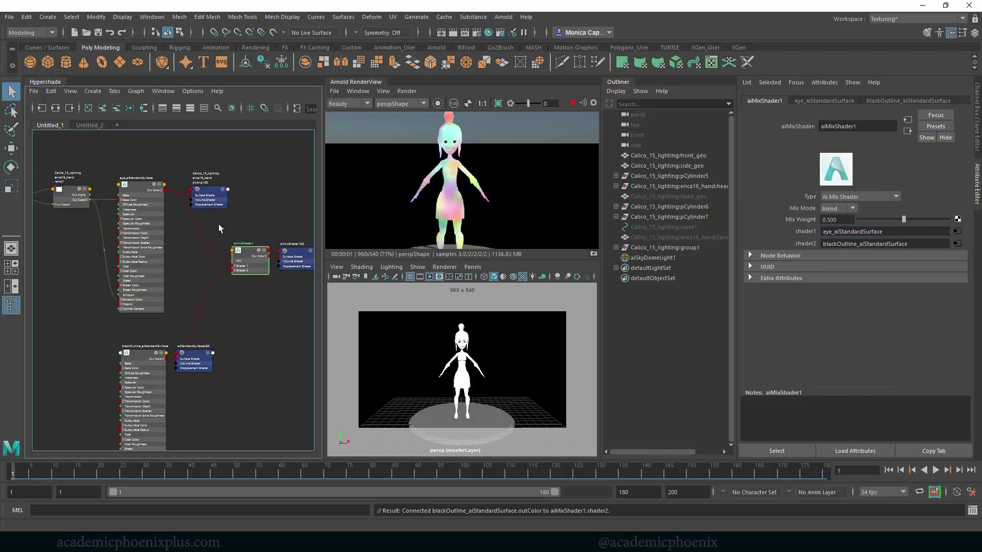
- Disconnect eye_aiStandardSurface from the Shader 1 input of aiMixShader1
click(149, 284)
key(Delete)
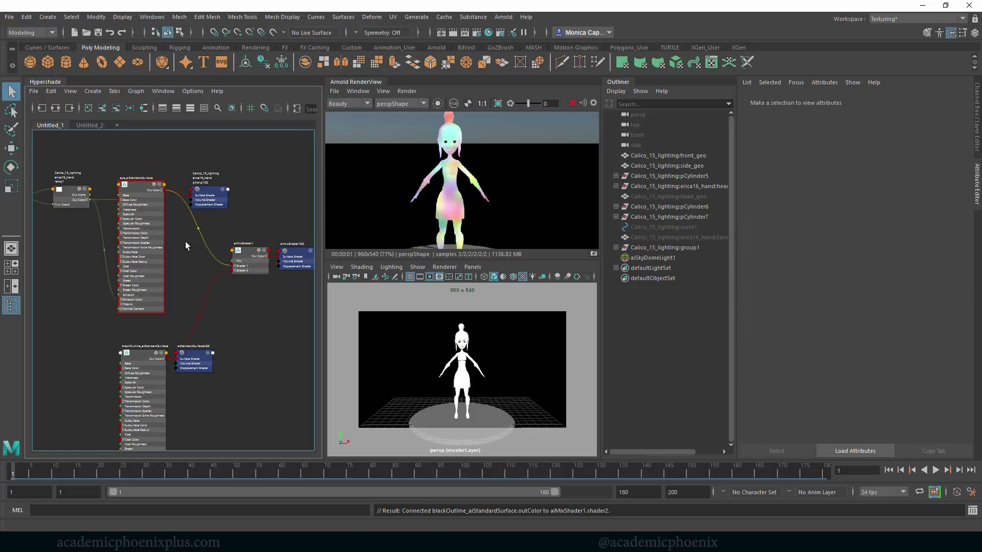
click(259, 270)
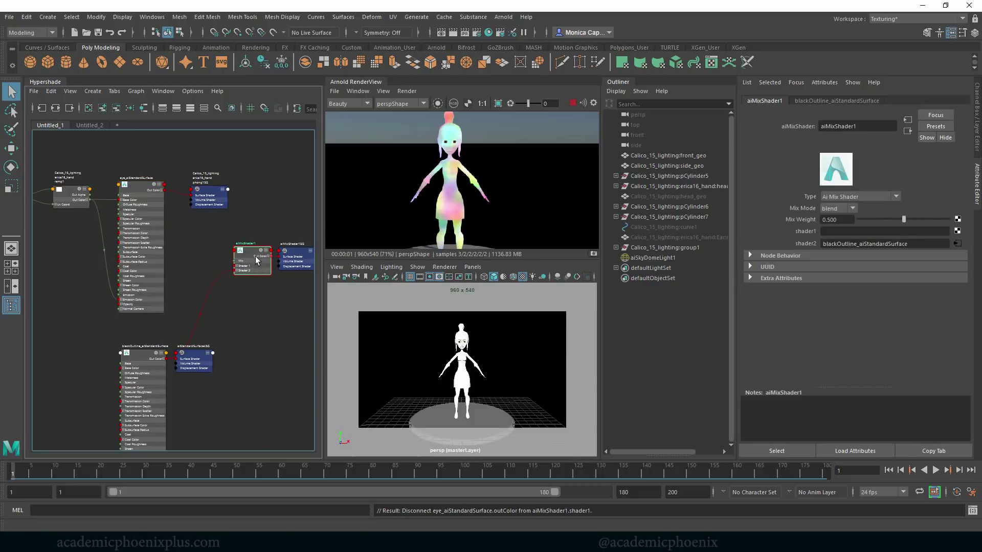
- Graph the networks of aiMixShader1 and rainbow_aiStandardSurface together in the Untitled_2 Hypershade layout
click(90, 124)
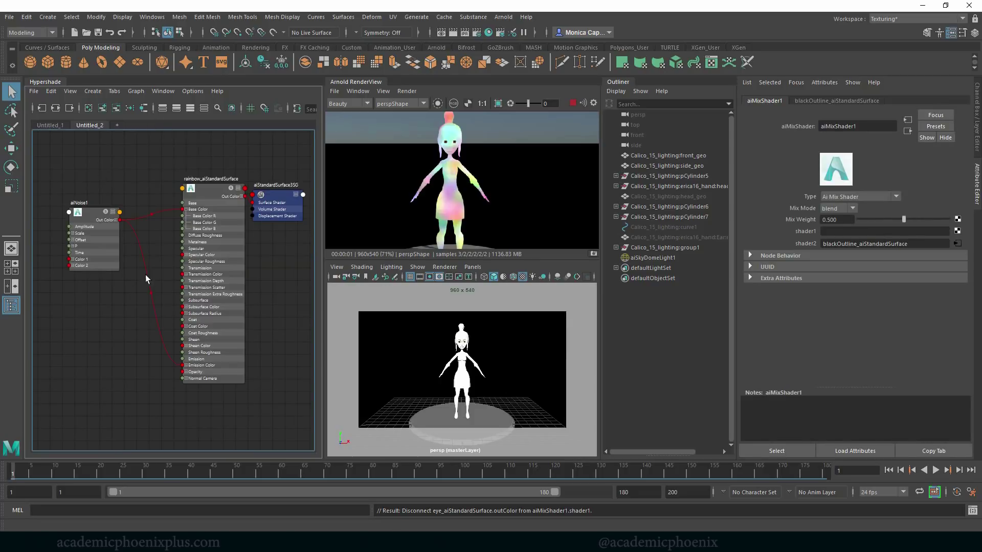
click(210, 189)
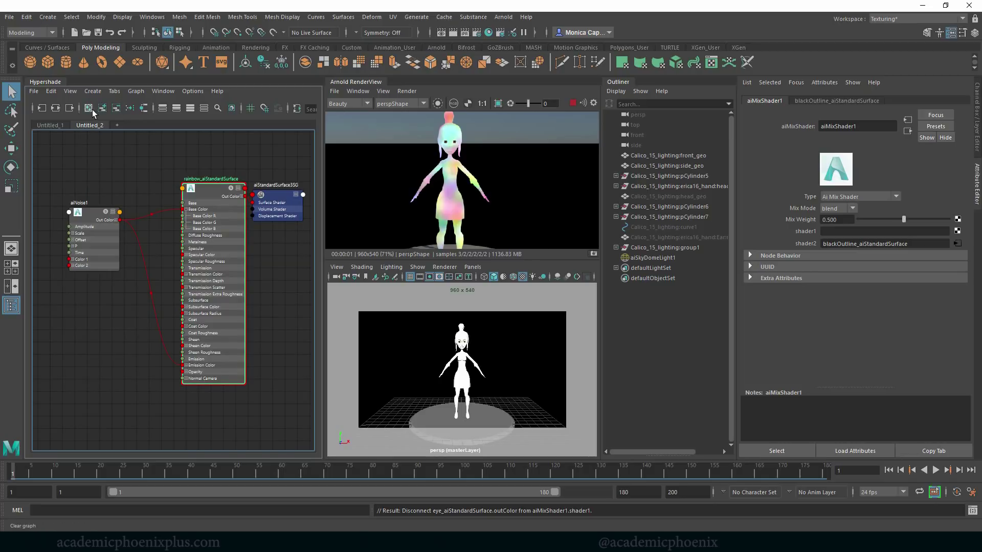
click(56, 108)
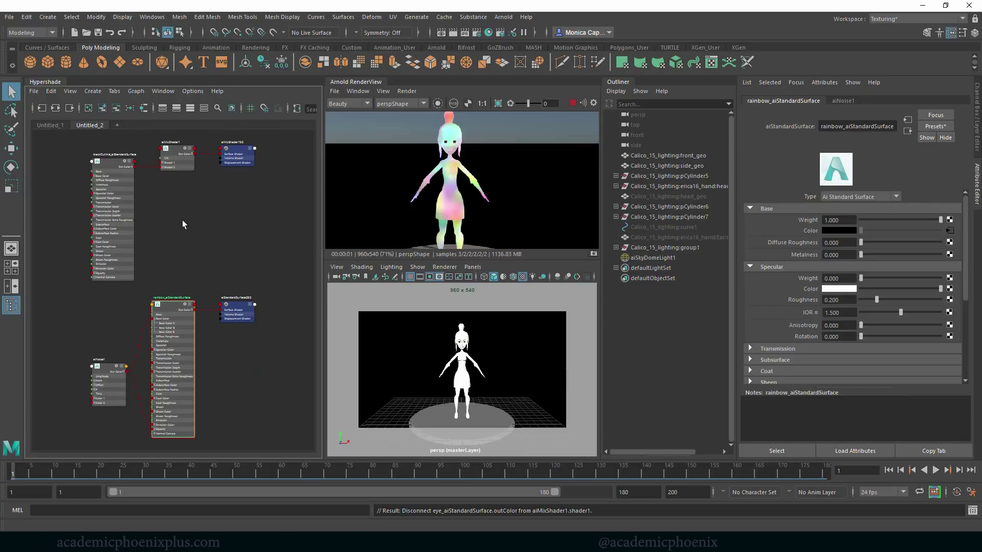
- Move aiMixShader1 clear of the other nodes and connect rainbow_aiStandardSurface's Out Color to its Shader 1 input
drag(172, 152, 269, 222)
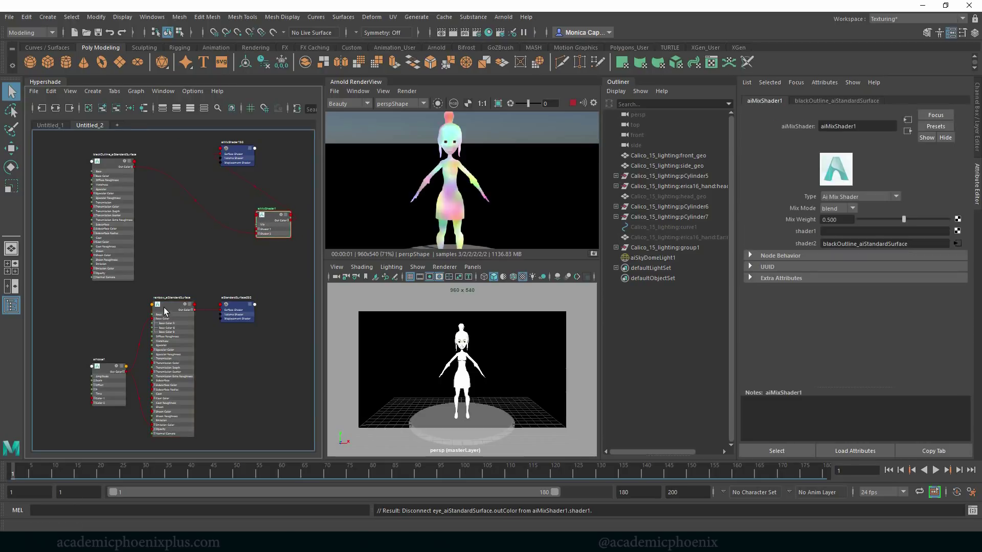
drag(164, 311, 258, 231)
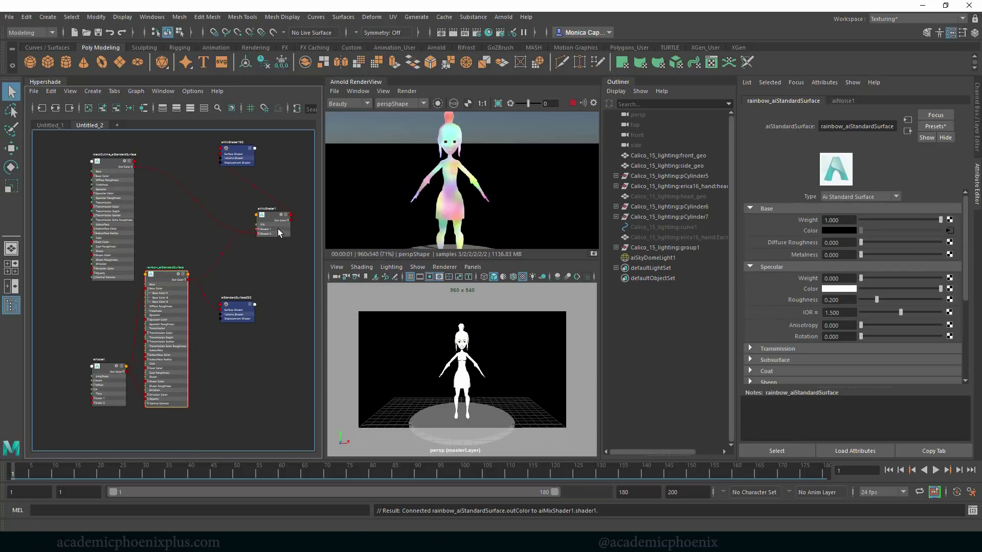
click(278, 229)
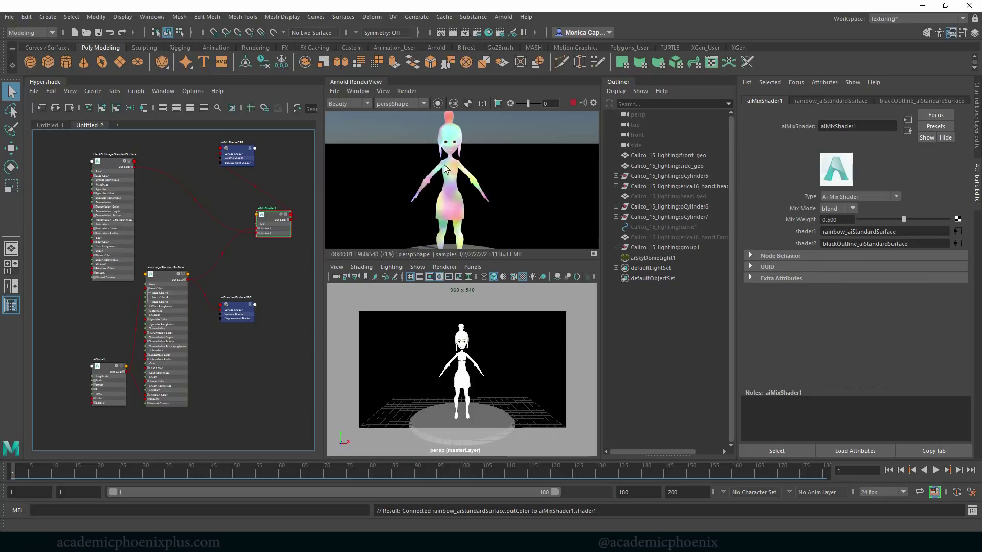
- Select the character's head, hair and body meshes without the eyes and assign the existing aiMixShader1 material to them
click(462, 368)
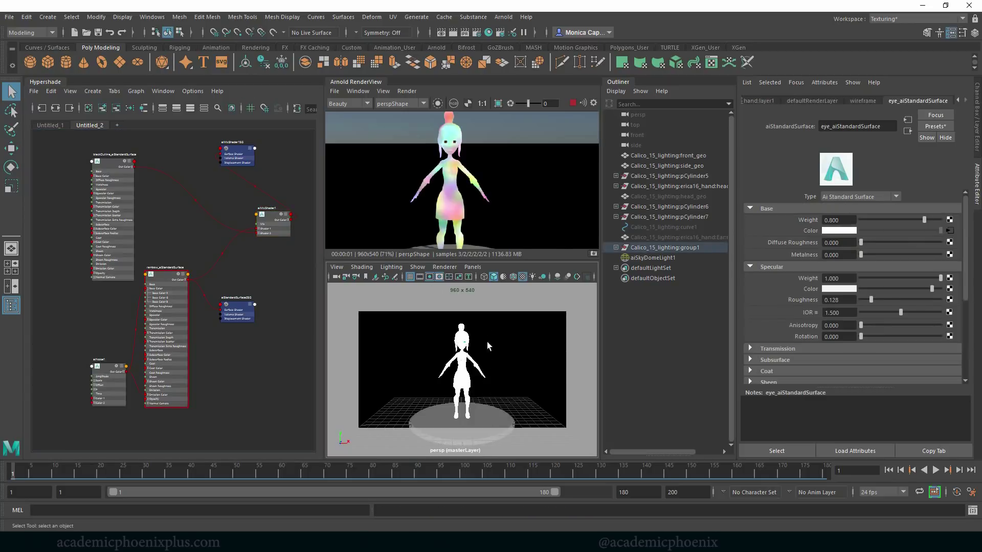
alt+right_drag(486, 347, 592, 381)
alt+middle_drag(480, 353, 482, 425)
alt+right_drag(482, 425, 463, 379)
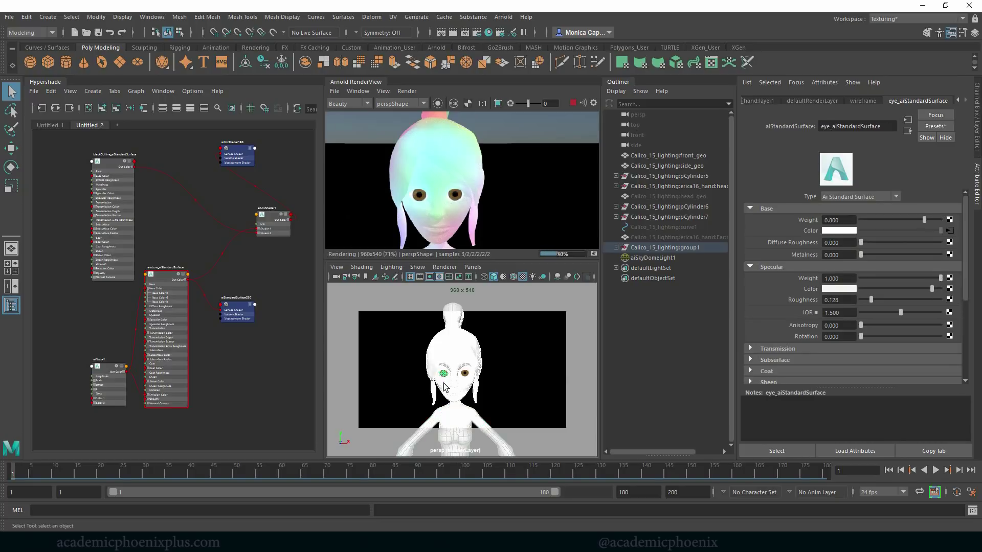
right_click(465, 351)
mouse_move(489, 531)
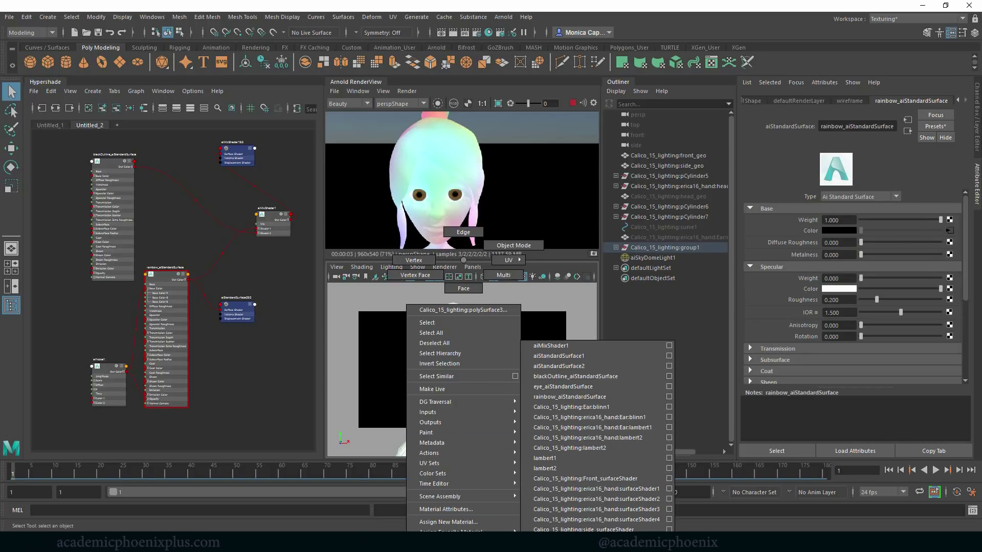
click(596, 345)
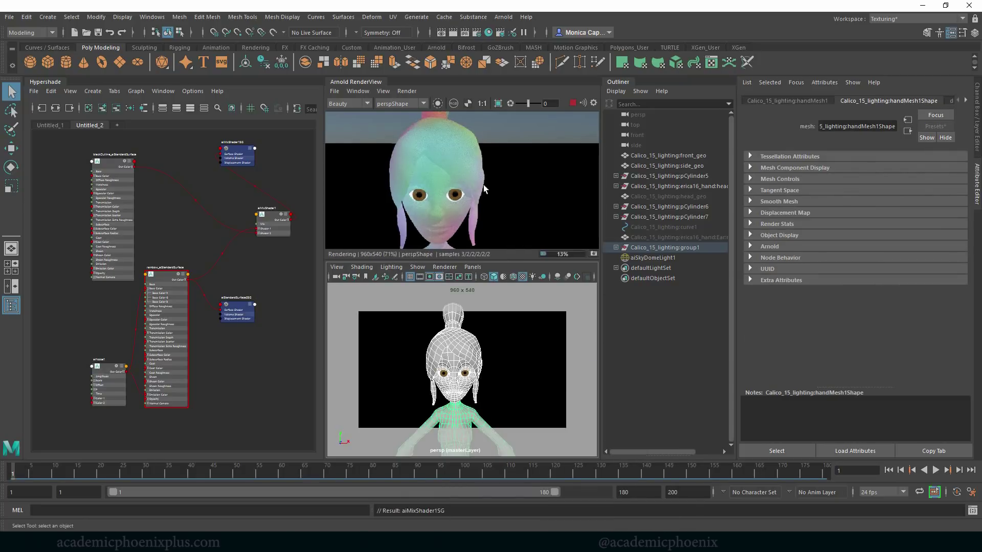
- Frame the character's full body in the viewport and set aiMixShader1's Mix Weight to about 0.454
scroll(495, 374, down, 3)
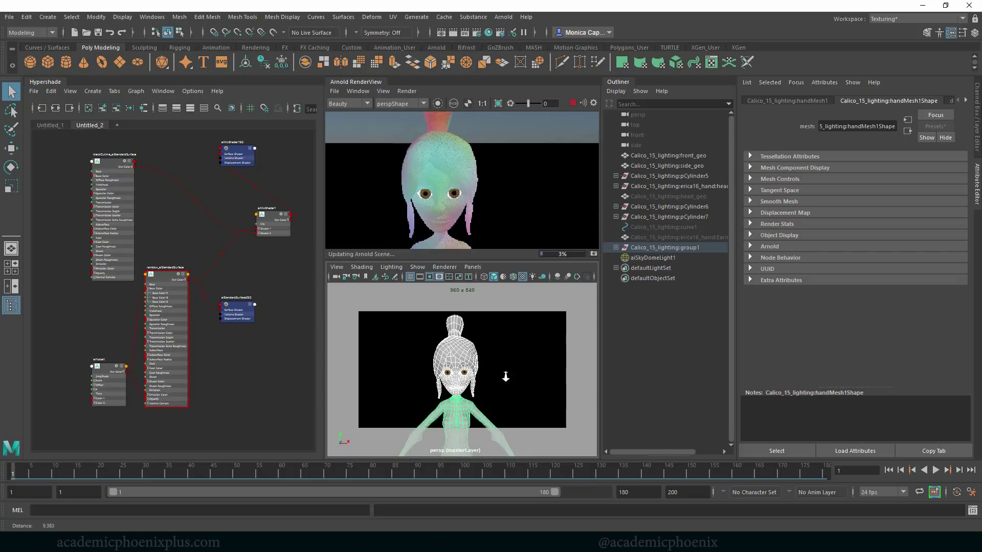
alt+middle_drag(512, 366, 526, 350)
alt+drag(527, 372, 493, 368)
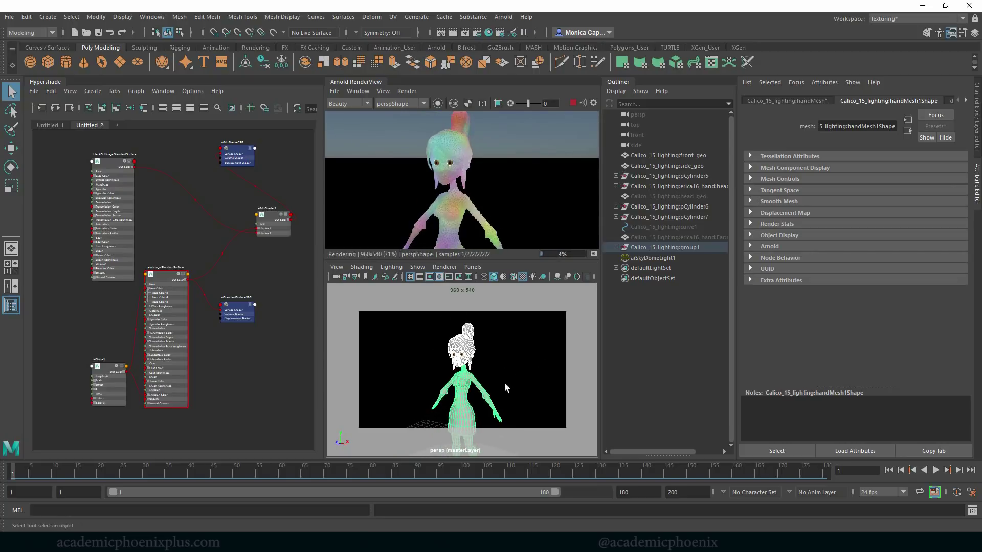
alt+middle_drag(506, 387, 511, 373)
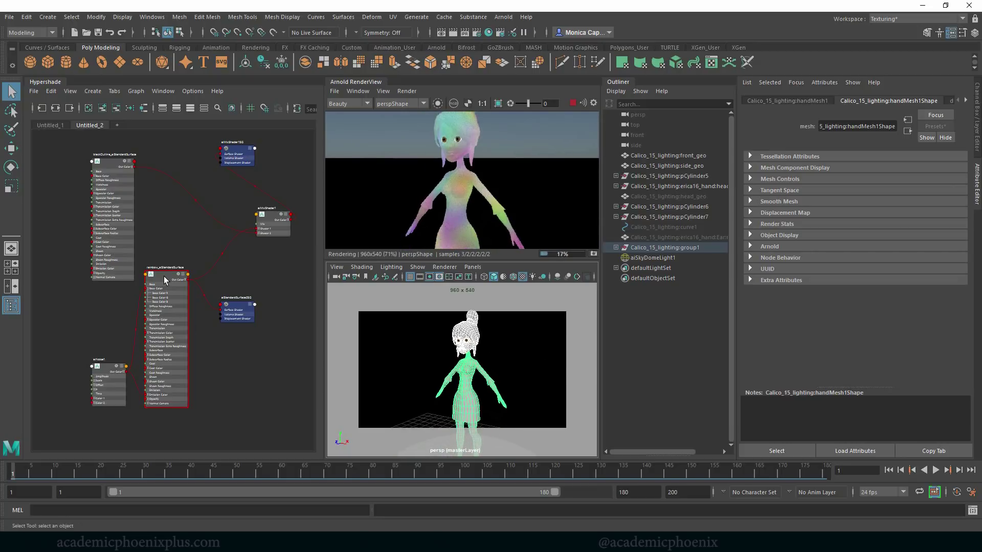
click(165, 275)
click(276, 220)
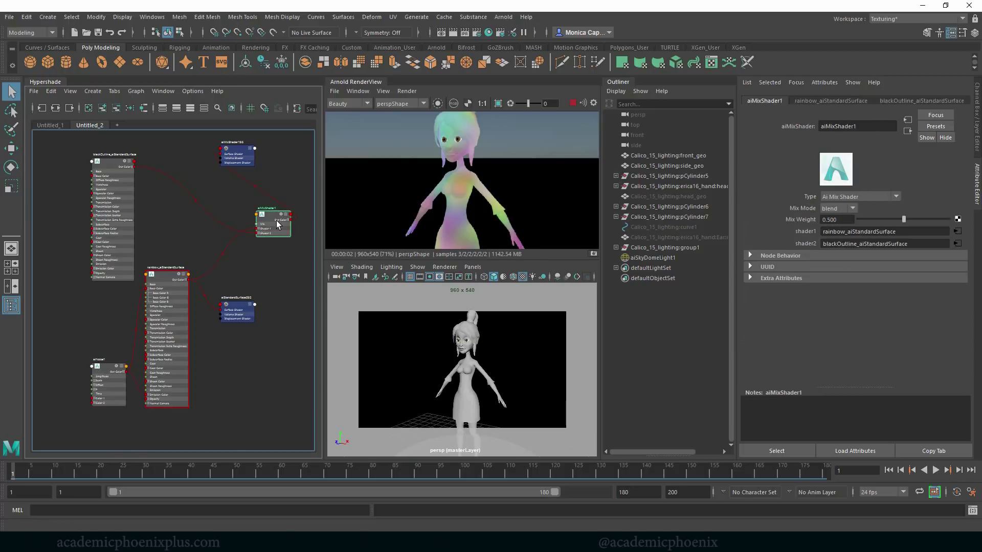
mouse_move(904, 219)
mouse_down()
mouse_move(858, 219)
mouse_move(949, 218)
mouse_move(900, 216)
mouse_up()
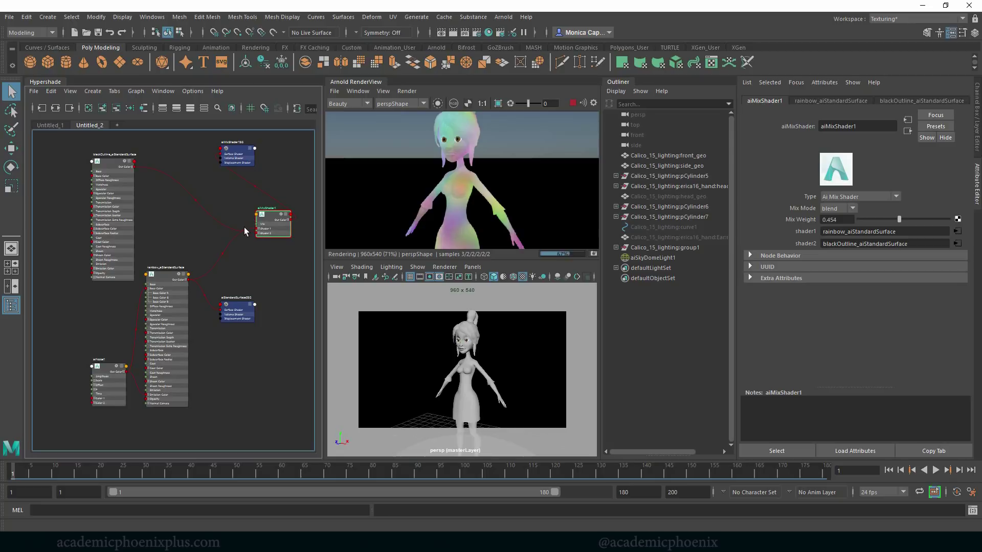
- Rearrange the node graph, moving rainbow_aiStandardSurface lower, blackOutline_aiStandardSurface closer to aiMixShader1, and aiNoise1 together with the rainbow shader
click(263, 271)
click(163, 304)
drag(167, 308, 167, 343)
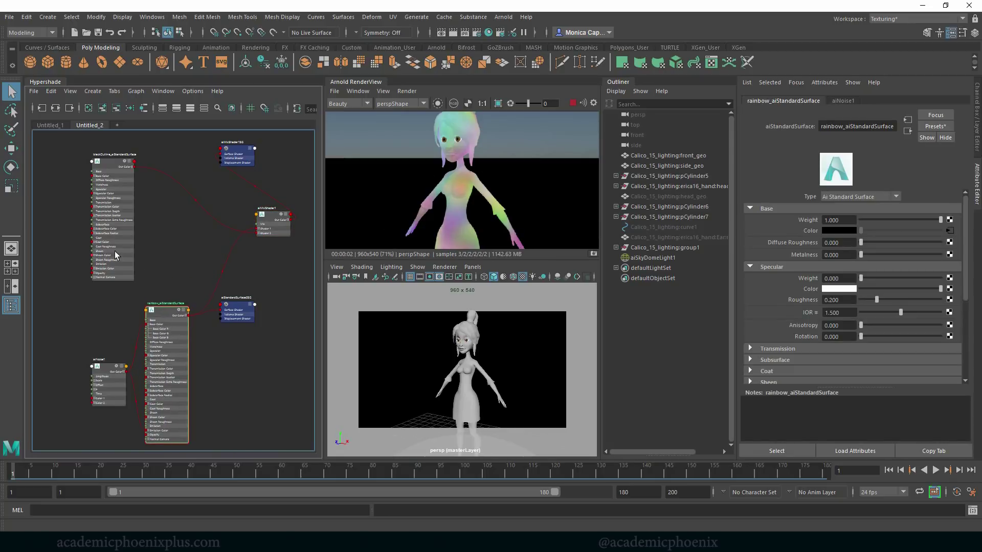
drag(114, 250, 149, 236)
drag(84, 312, 148, 370)
click(183, 383)
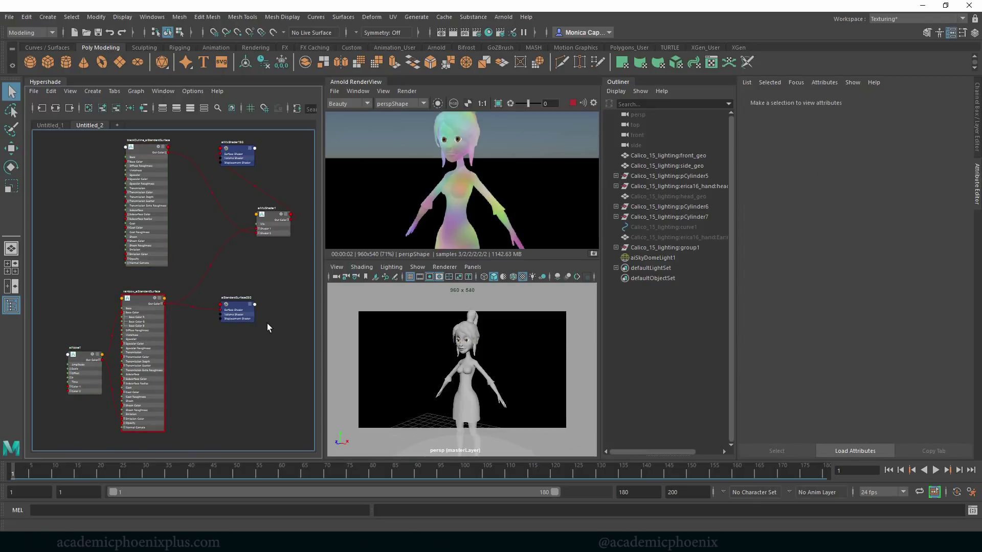
- Create an aiFacingRatio node in the empty area of the Untitled_2 graph
key(Tab)
text(ao)
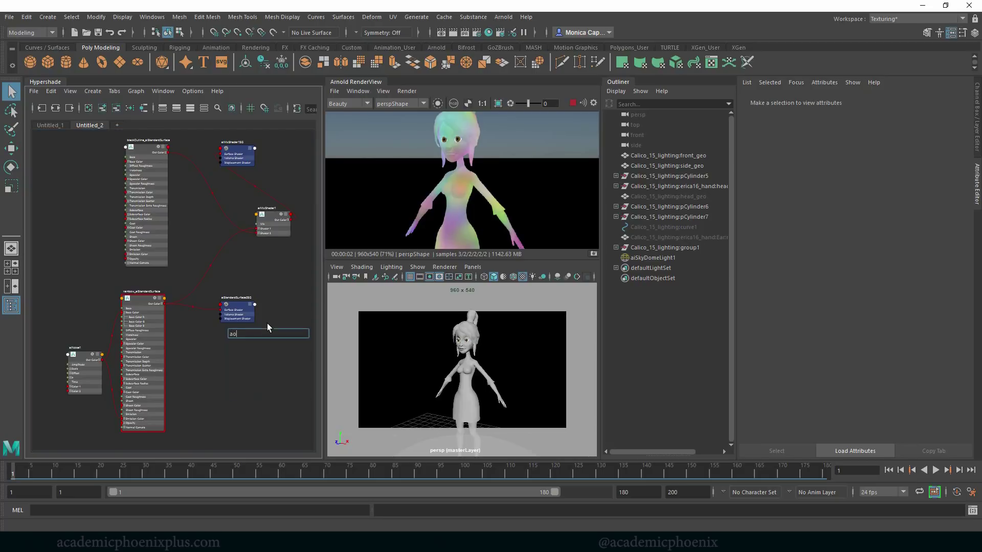
key(BackSpace)
text(i)
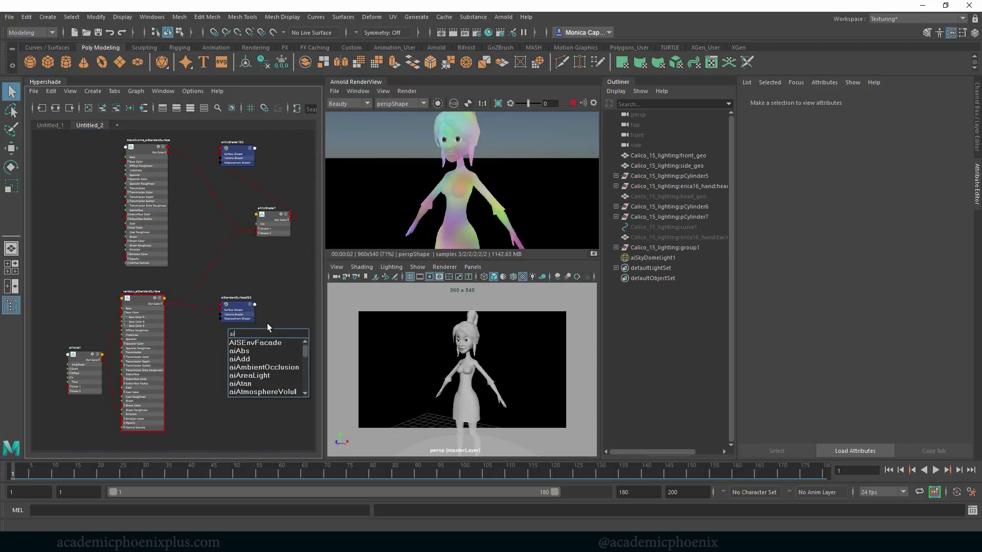
text(fac)
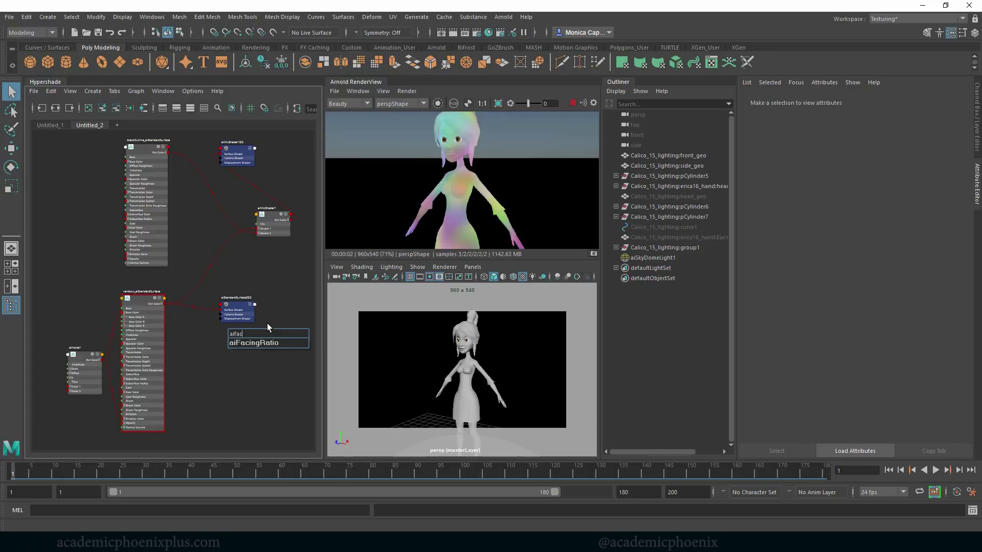
key(Down)
key(Return)
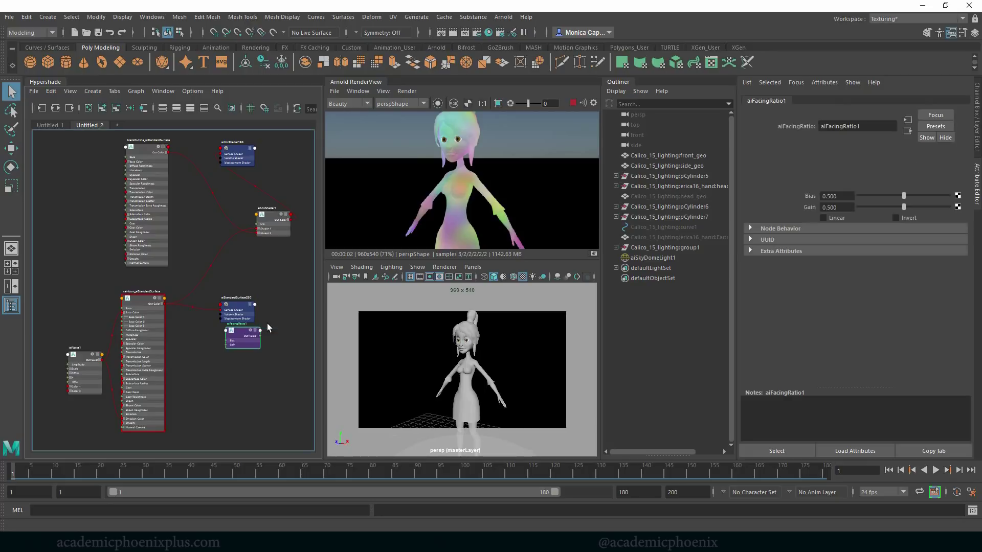
- Place aiFacingRatio1 just below aiMixShader1 and connect its Out Value to the Mix input of aiMixShader1
drag(232, 329, 221, 348)
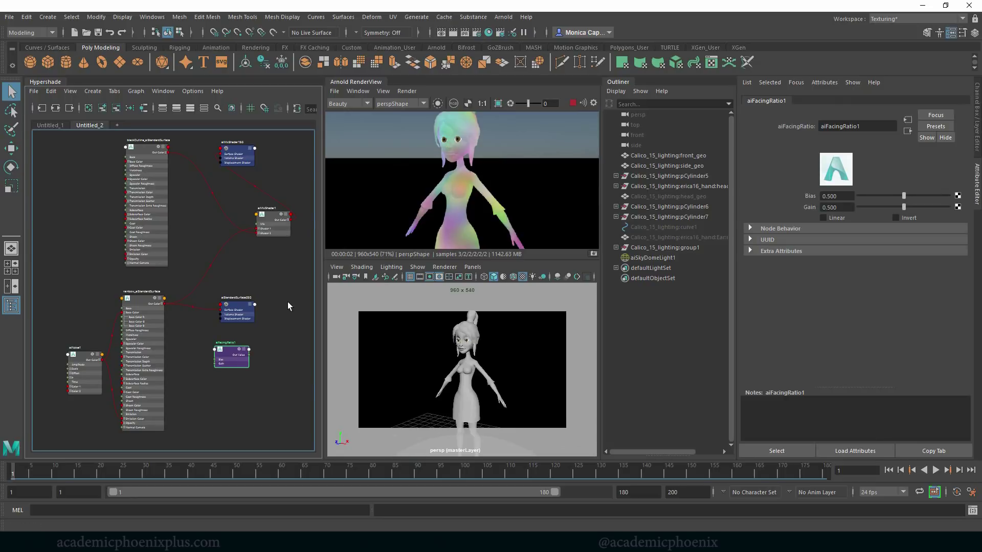
drag(238, 347, 246, 348)
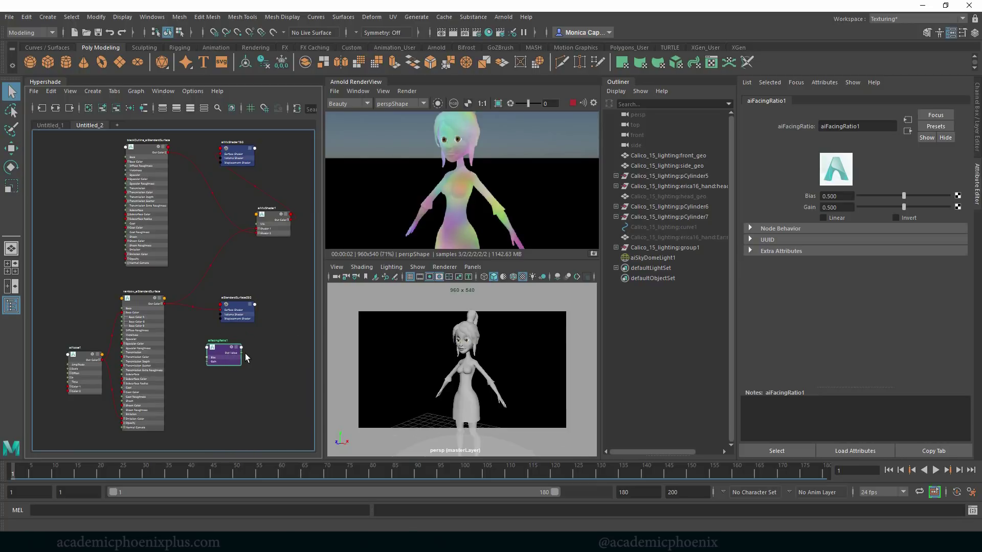
drag(233, 346, 271, 260)
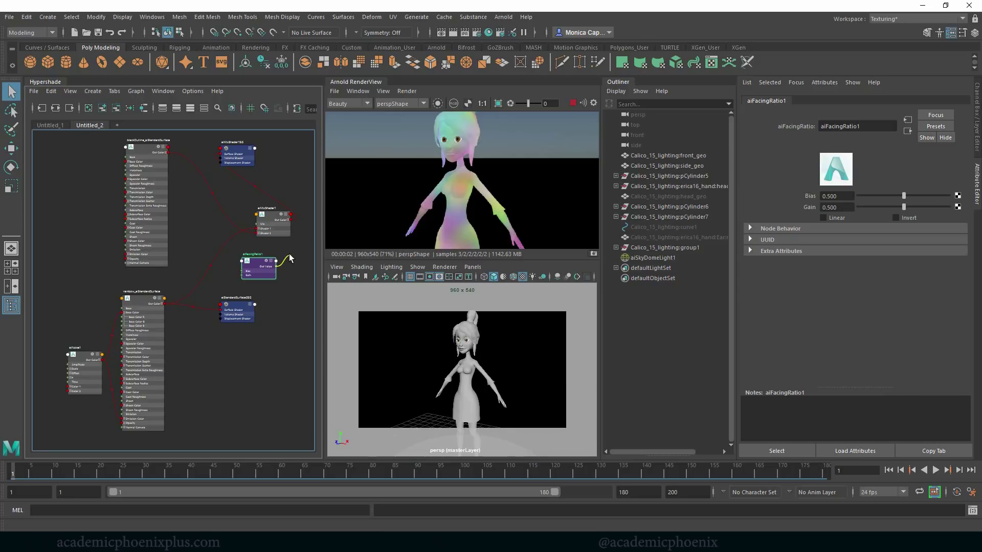
drag(276, 261, 258, 225)
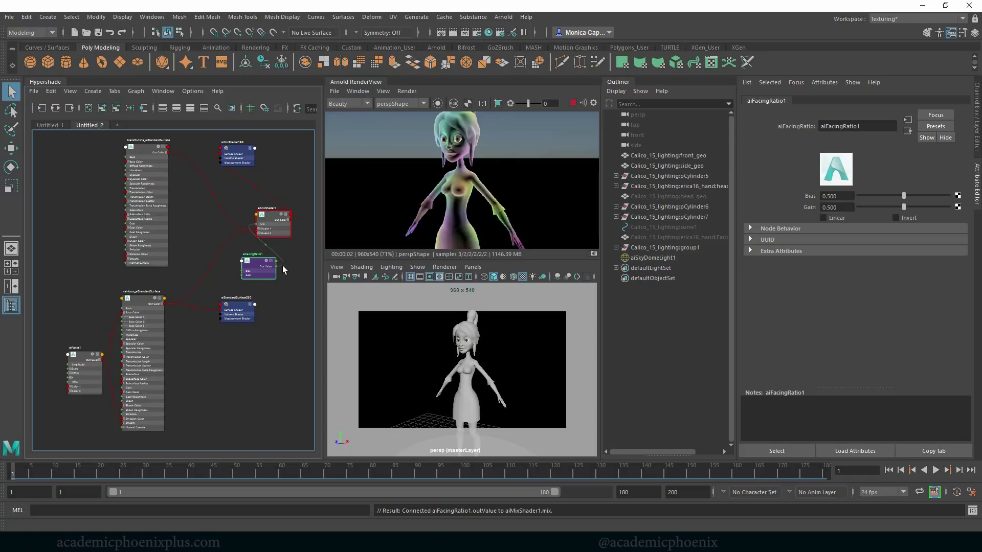
- Invert aiFacingRatio1 and isolate the selected node in the Arnold render view
drag(258, 272, 253, 272)
click(909, 217)
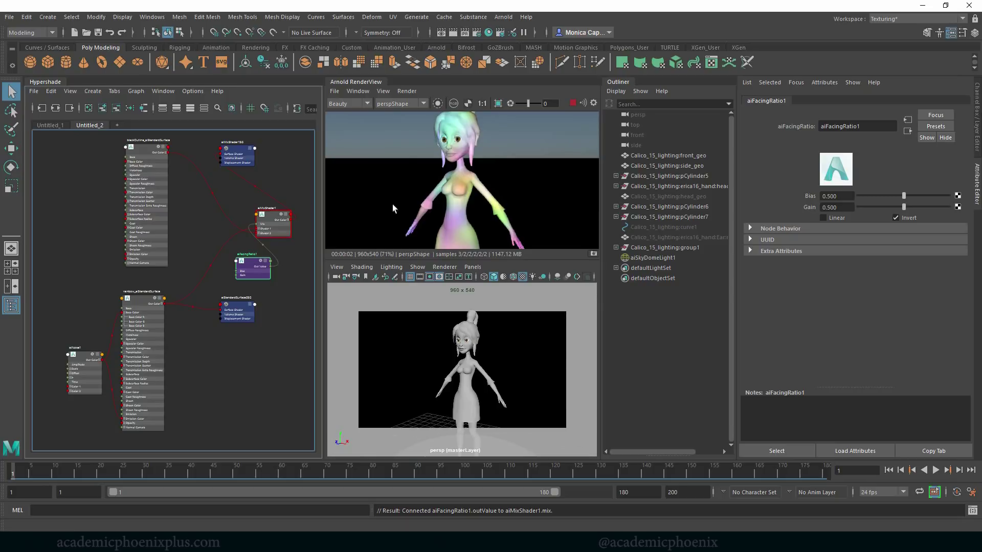
click(438, 103)
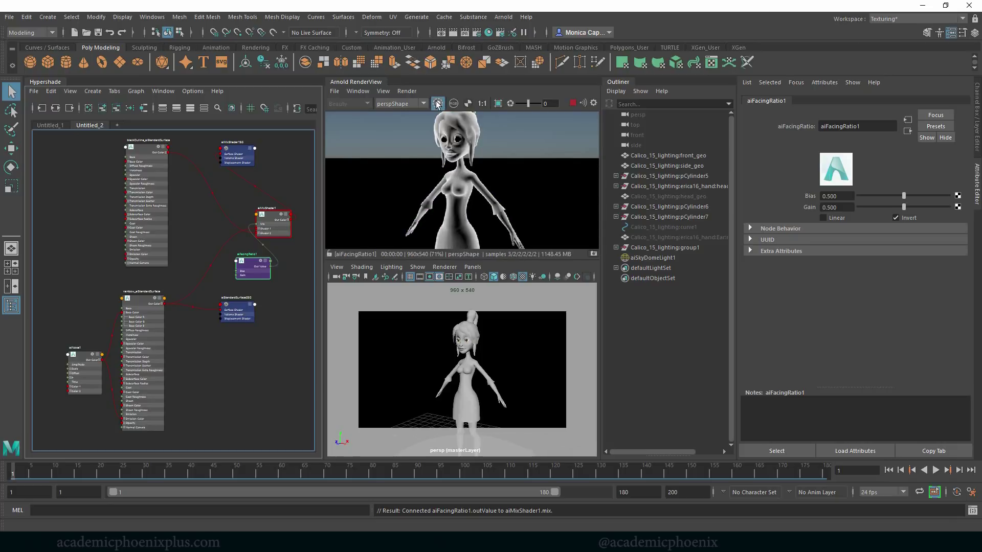
- Move aiMixShader1's shading group node aside and place aiFacingRatio1 directly above aiMixShader1
drag(234, 270, 298, 165)
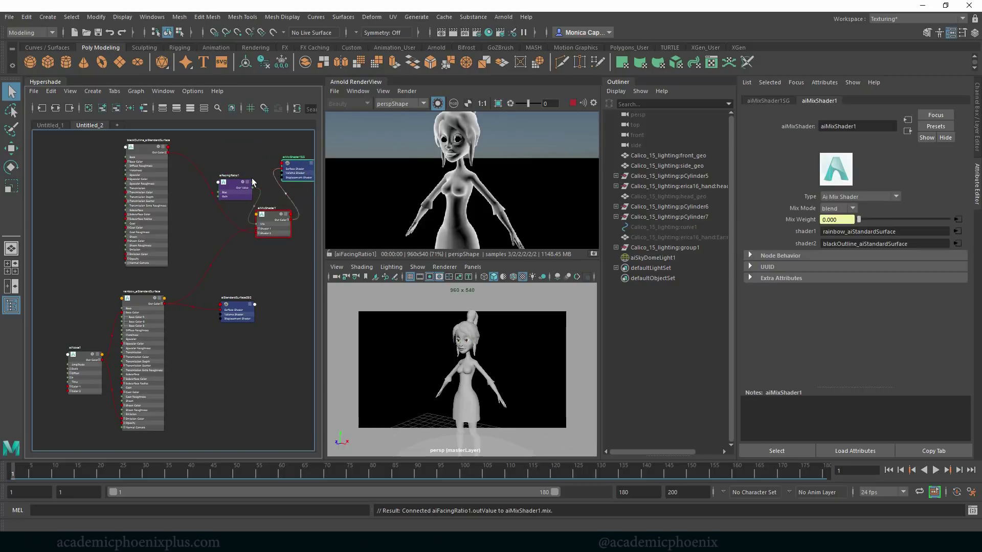
drag(236, 186, 309, 182)
click(235, 170)
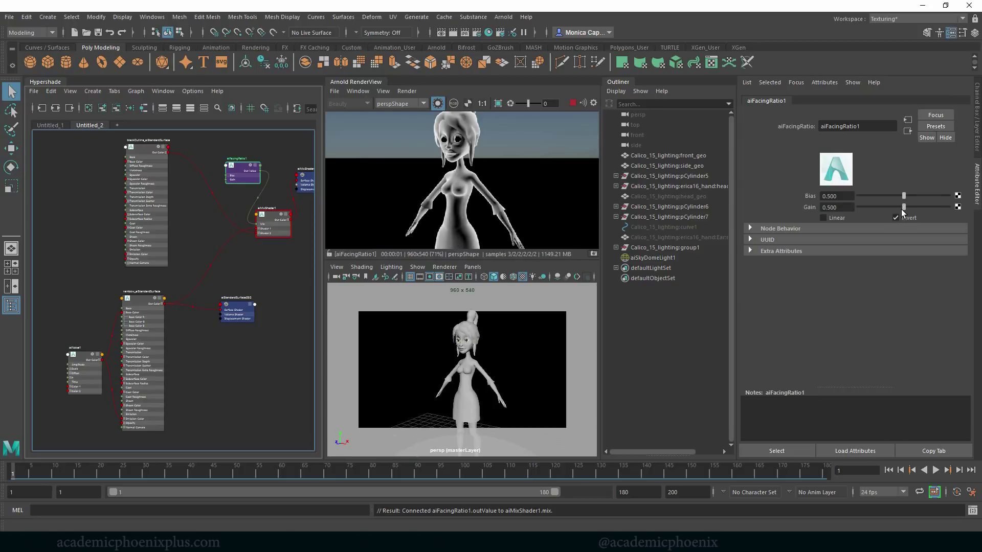
- Lower aiFacingRatio1's Gain to 0.011 and return to the full beauty render to inspect the outline on the character
drag(903, 207, 859, 207)
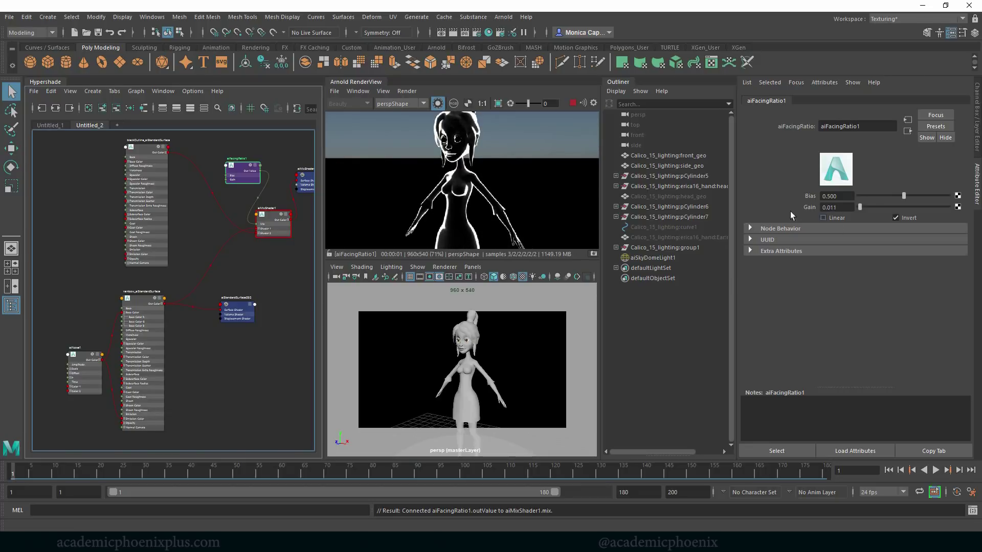
click(271, 219)
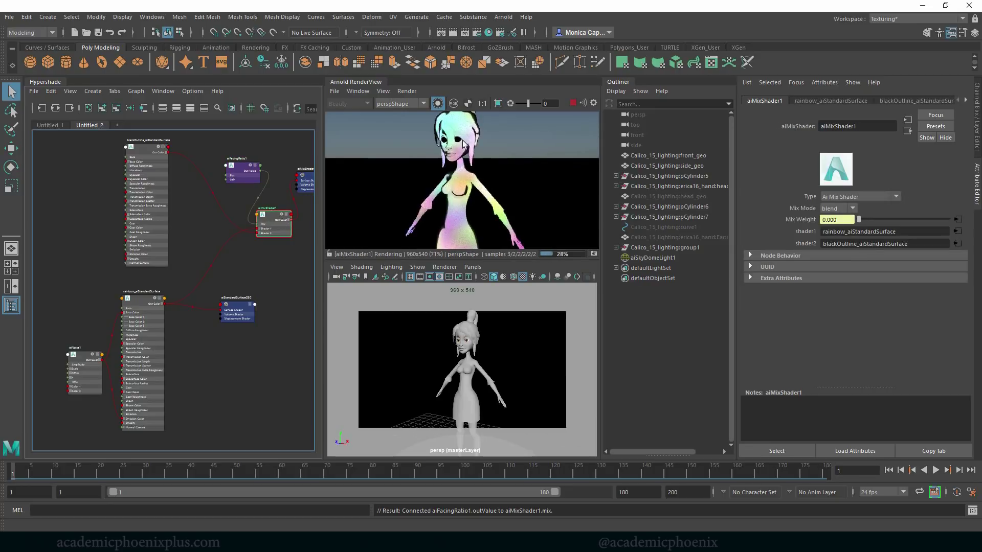
click(439, 103)
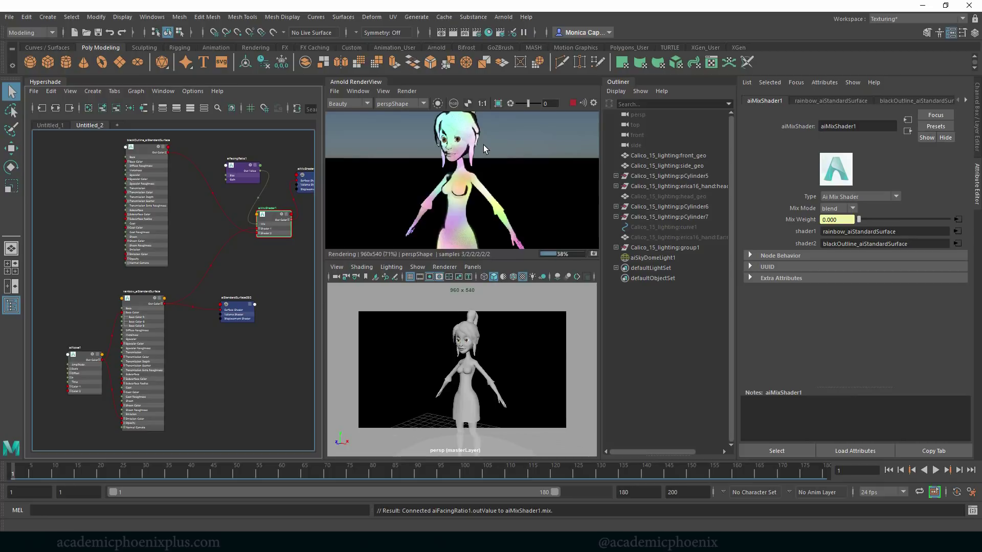
alt+drag(525, 395, 532, 371)
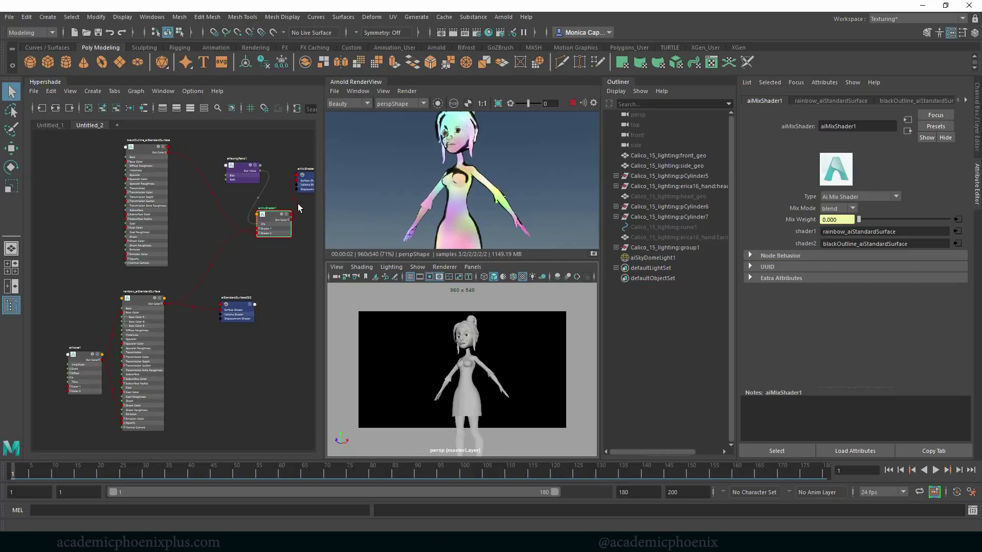
- Try different Bias values on aiFacingRatio1, from about 0.28 to 0.65, and settle on 0.569
click(242, 174)
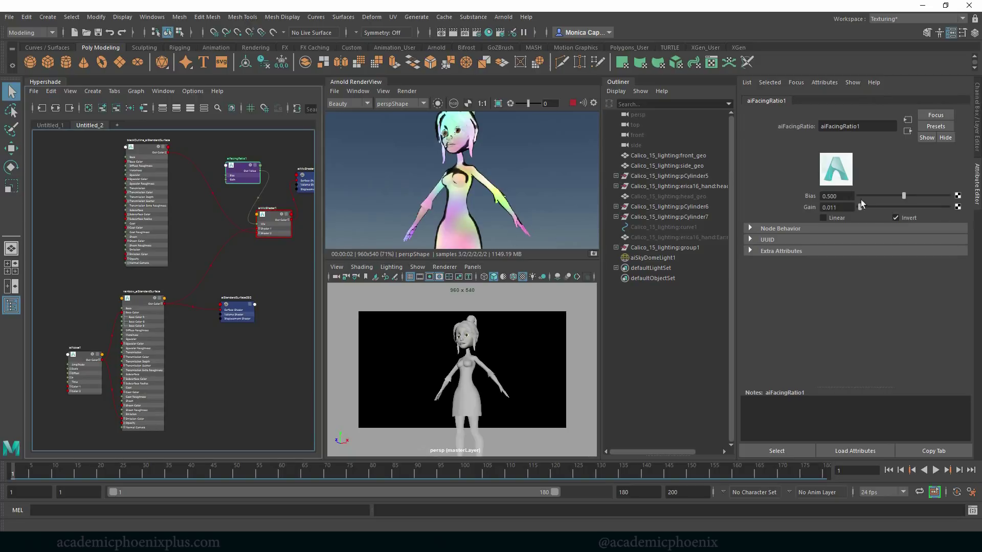
drag(840, 196, 821, 196)
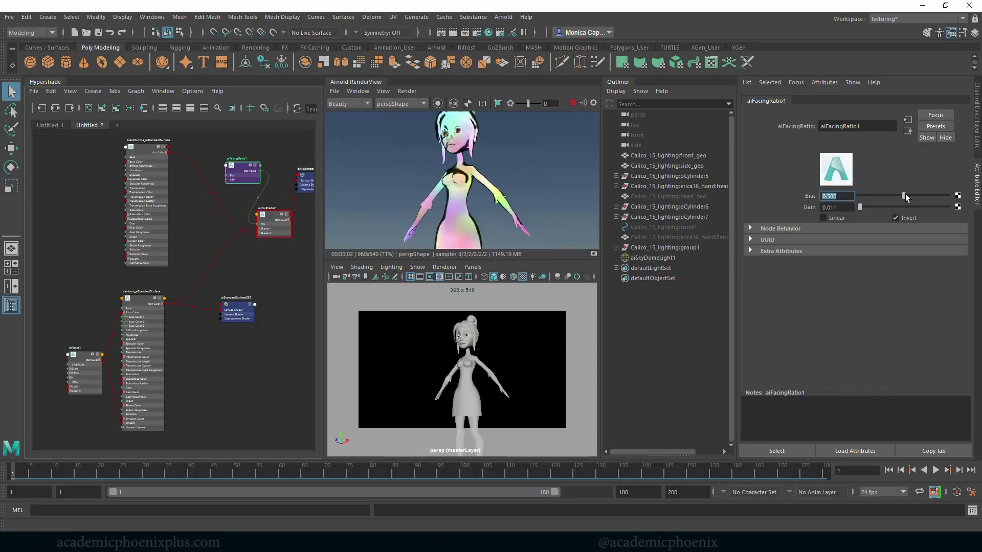
drag(904, 196, 917, 196)
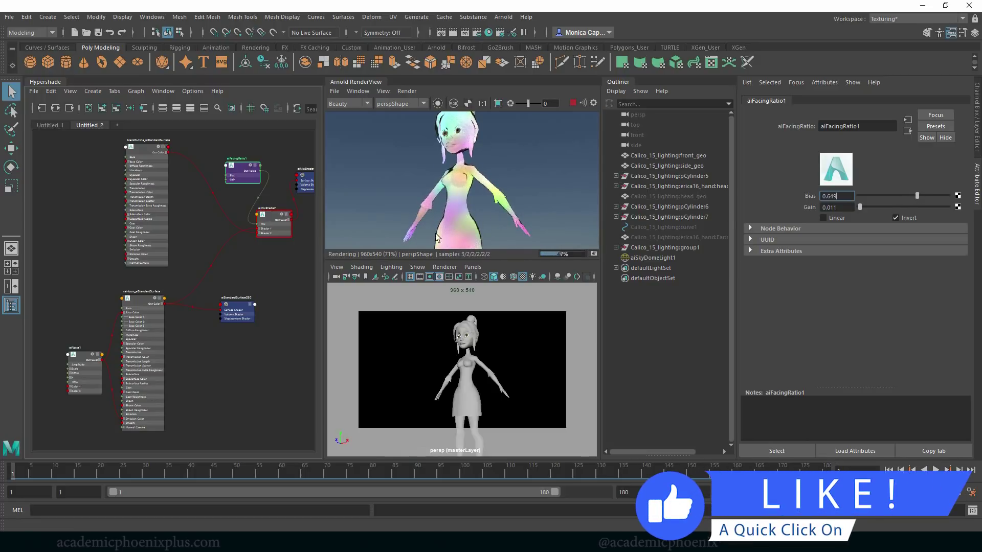
drag(918, 195, 884, 196)
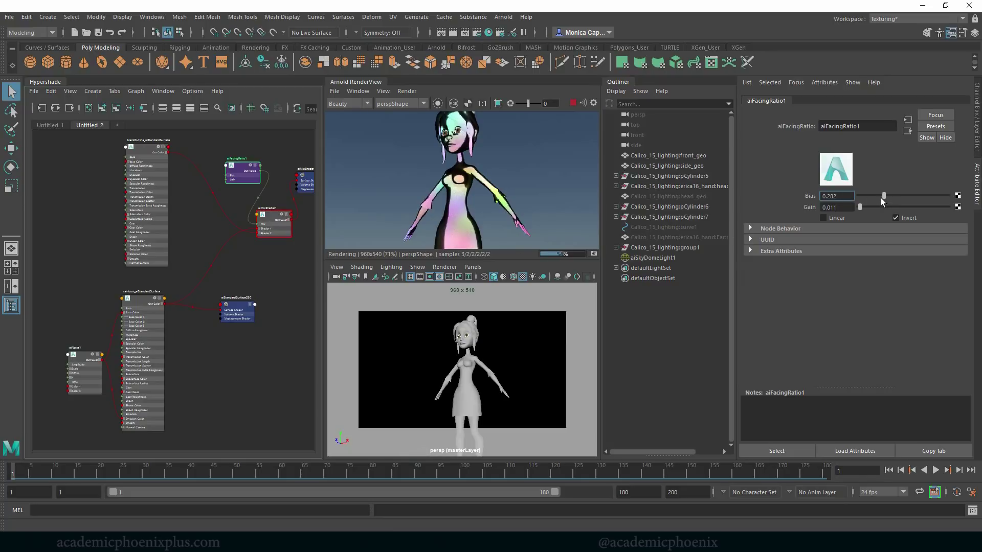
drag(885, 195, 907, 196)
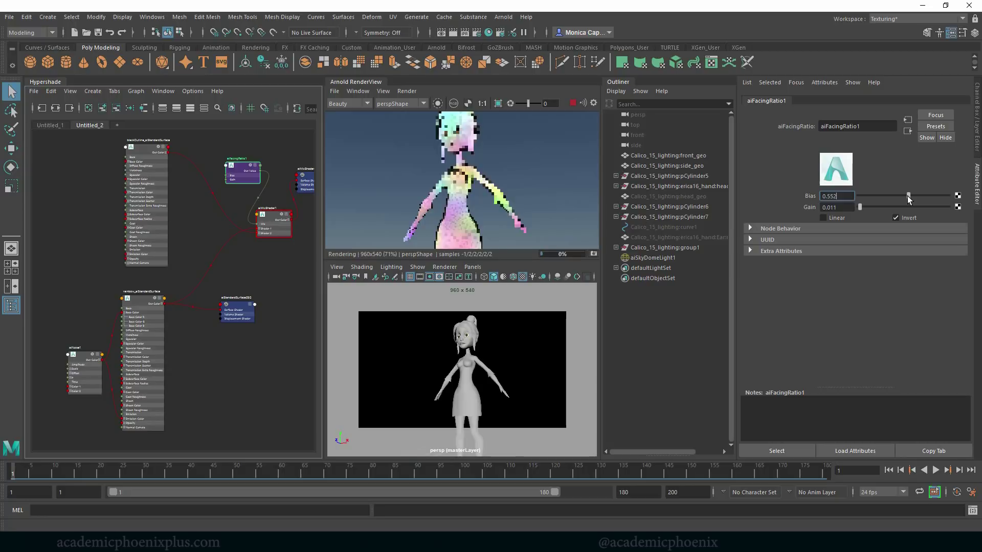
drag(910, 197, 915, 196)
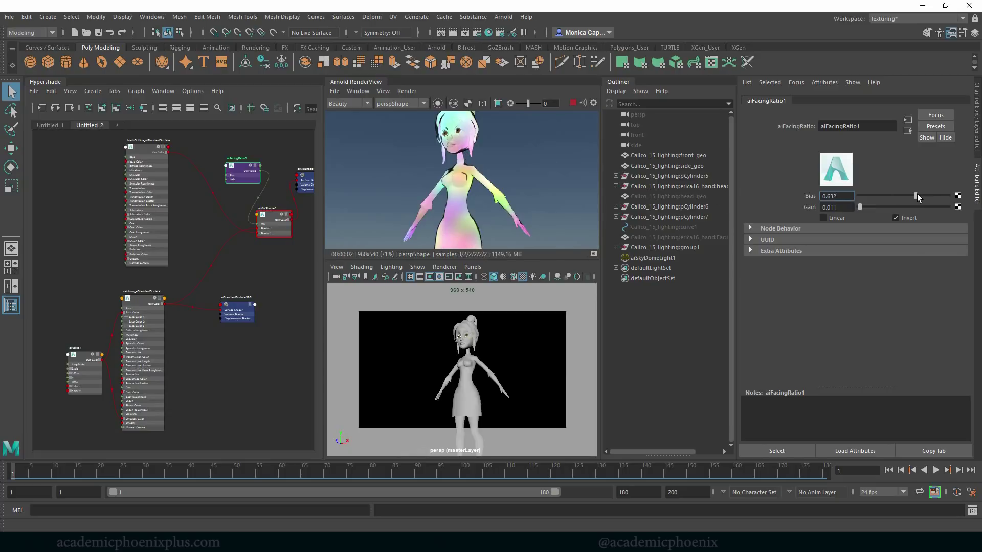
drag(916, 195, 919, 196)
- Isolate aiFacingRatio1 in the render view and thin its outline with Gain 0.006 and Bias about 0.84
mouse_move(860, 207)
mouse_down()
mouse_move(927, 196)
mouse_move(871, 206)
mouse_up()
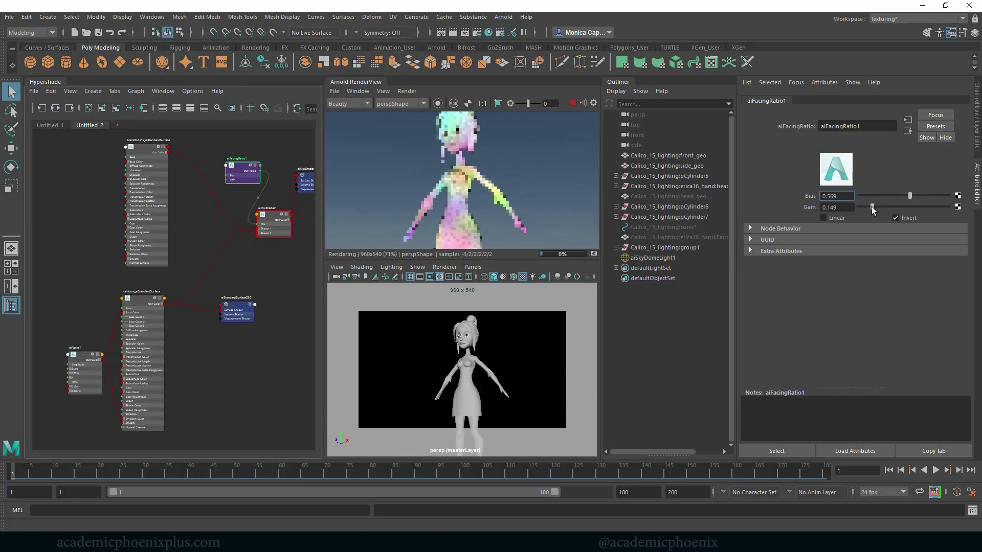
click(438, 103)
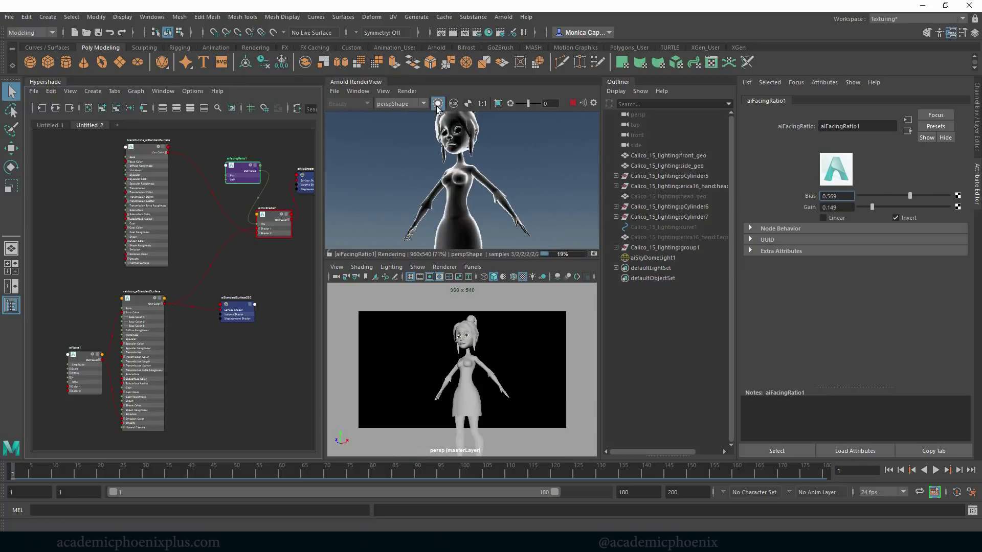
drag(872, 206, 852, 207)
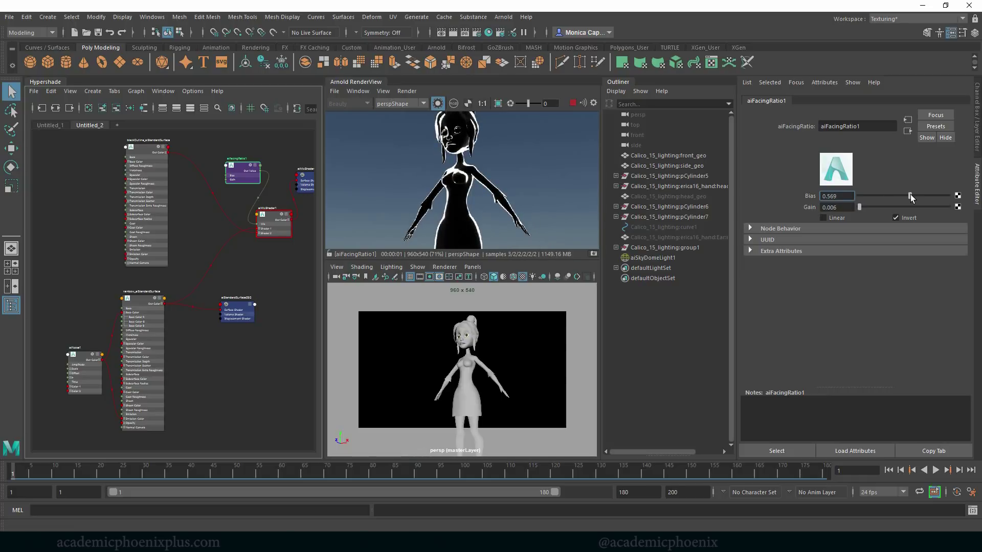
drag(910, 195, 921, 196)
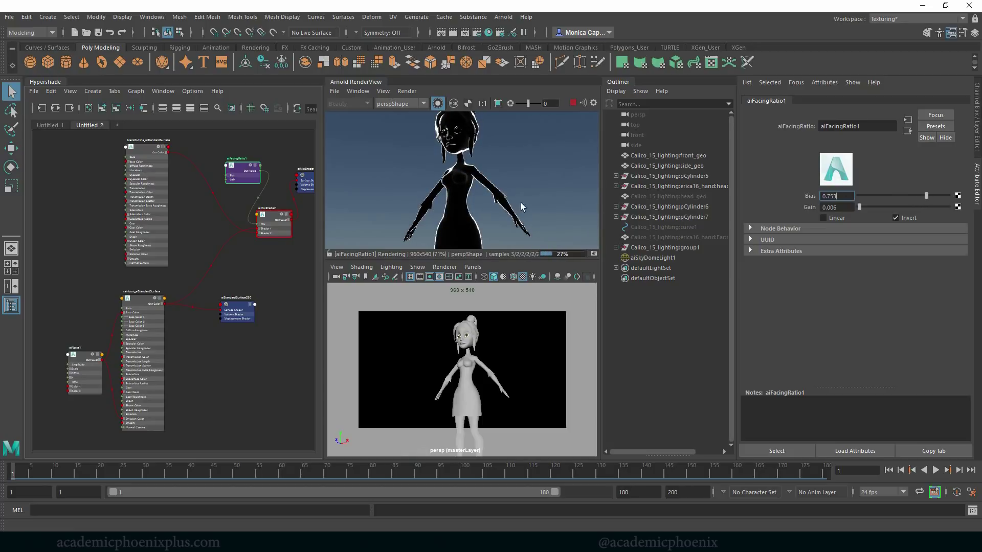
drag(930, 196, 937, 199)
- Select aiMixShader1, return to the full beauty render, and update the render of the whole scene
click(289, 220)
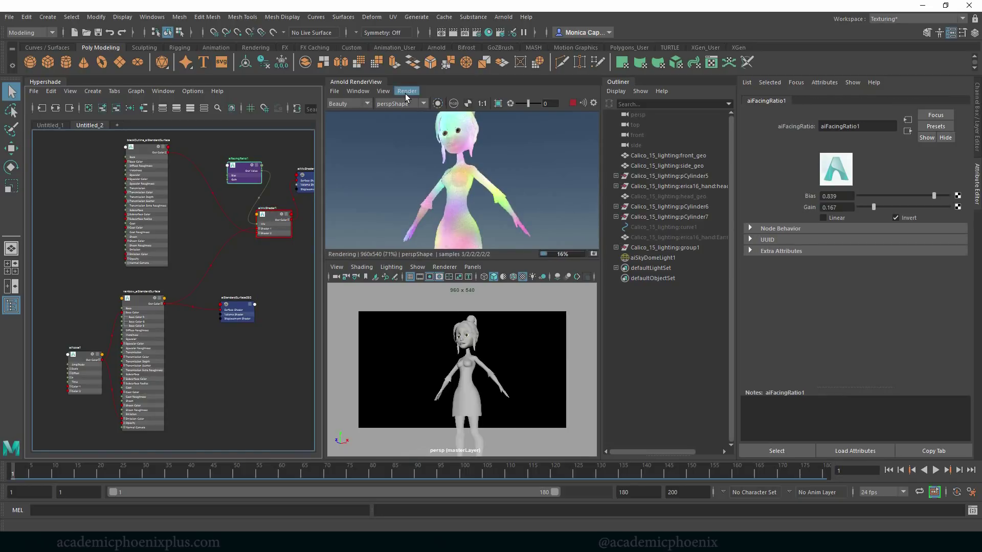
click(406, 92)
click(428, 166)
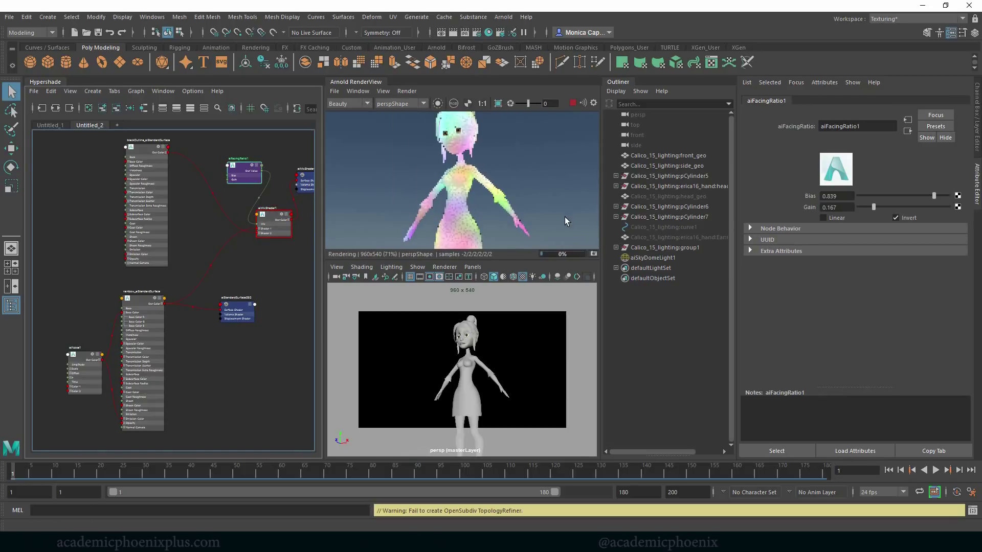
- Refine the outline on aiFacingRatio1 with Bias 0.649 and Gain 0.069, checking it on the reframed character
drag(874, 207, 863, 207)
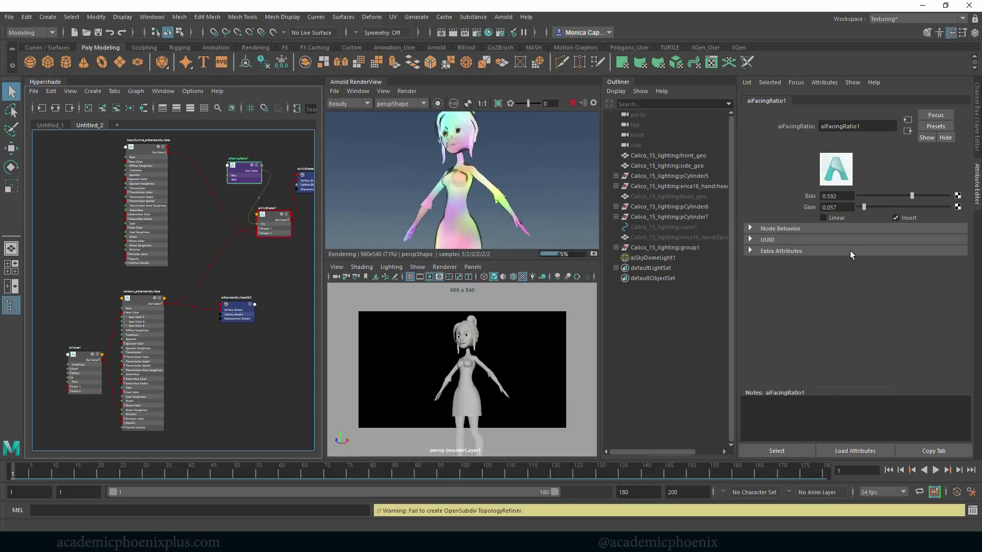
drag(915, 195, 918, 195)
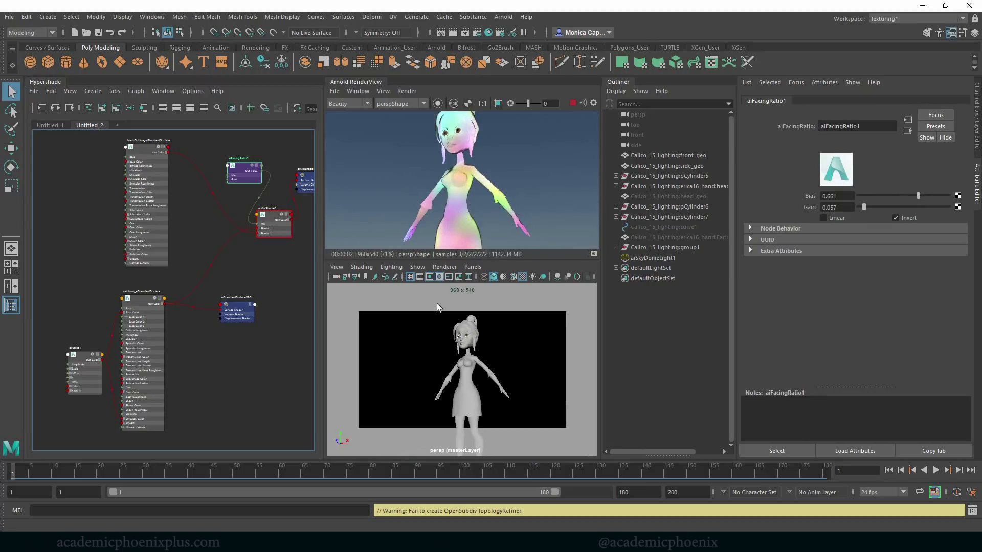
alt+drag(469, 330, 478, 343)
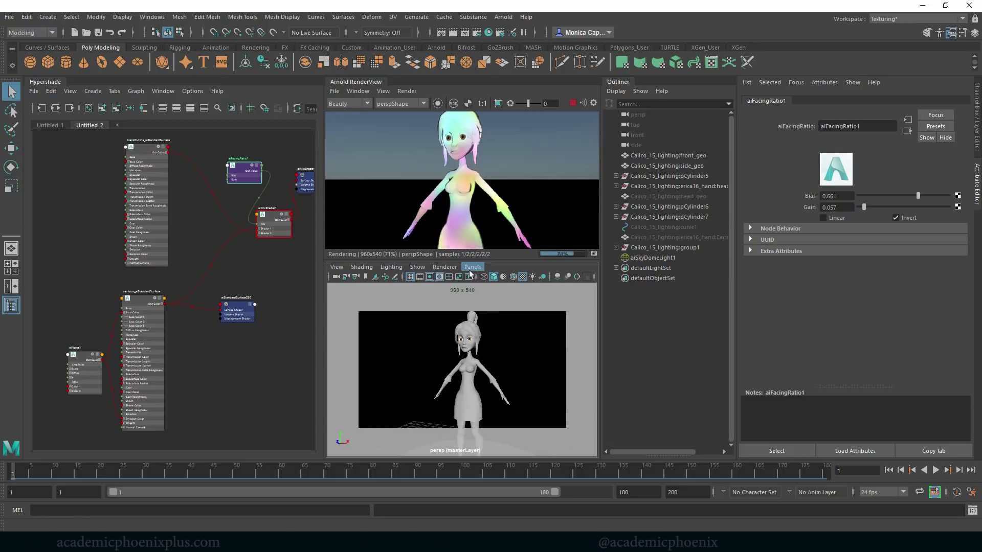
alt+drag(432, 353, 594, 365)
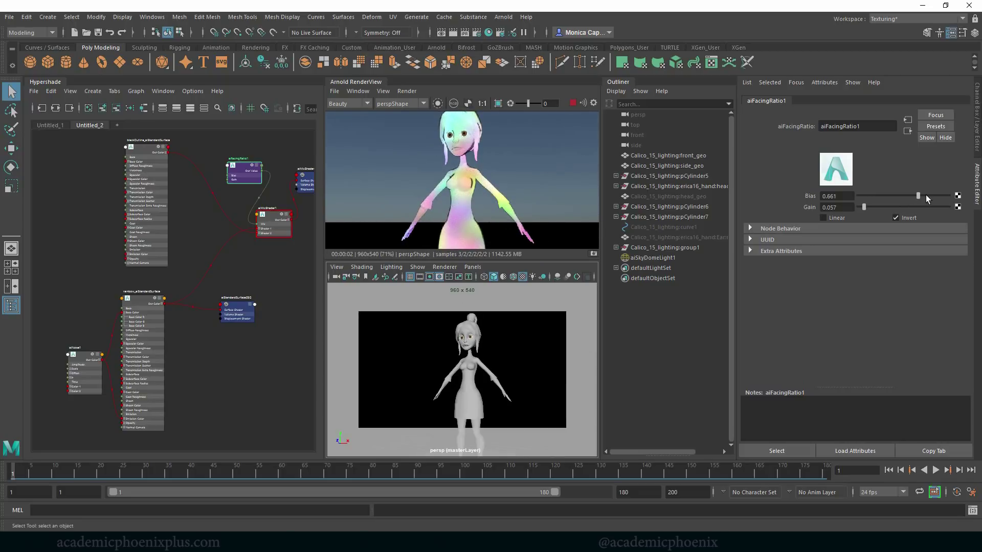
drag(918, 195, 865, 208)
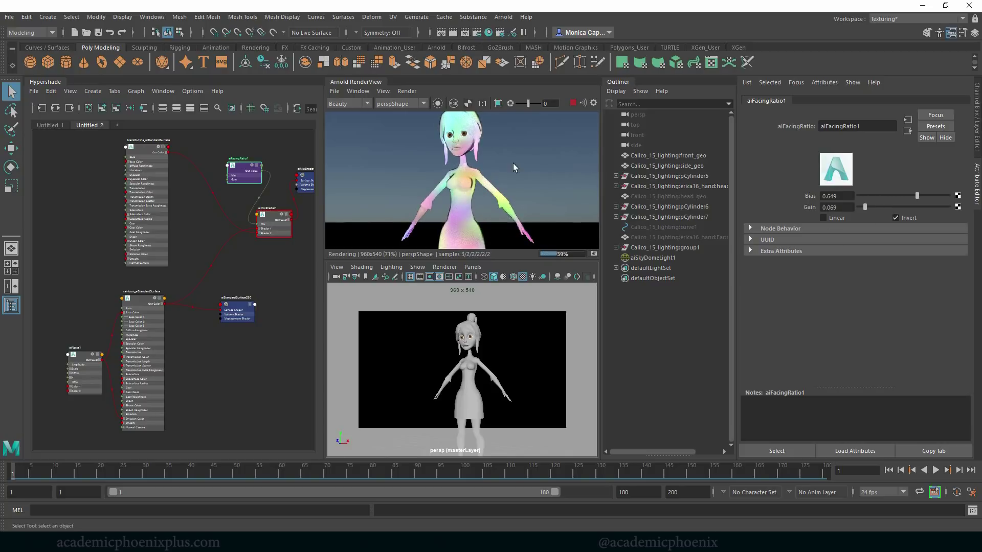
- Select aiNoise1 and try shifting its X Offset to preview the rainbow moving, returning it to 0
click(141, 193)
click(139, 338)
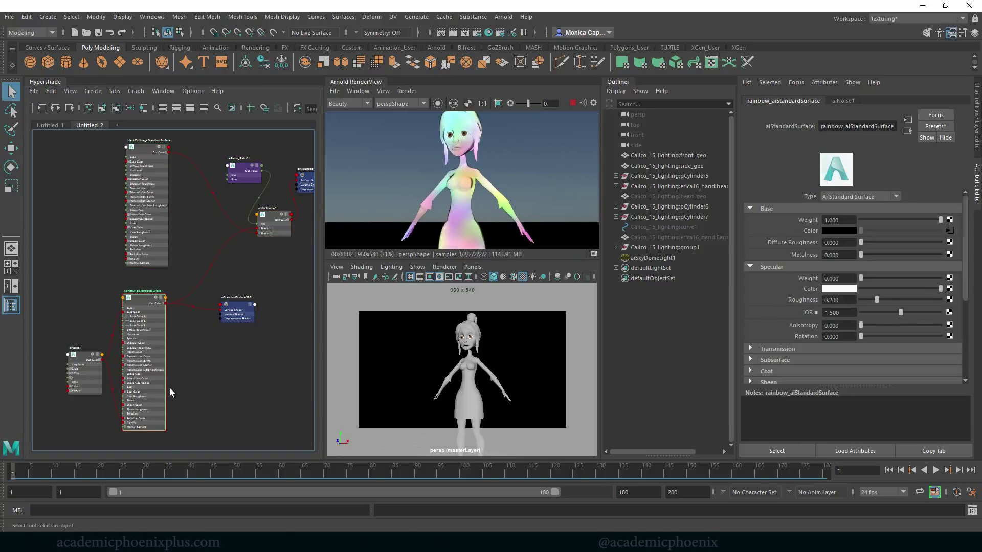
click(90, 368)
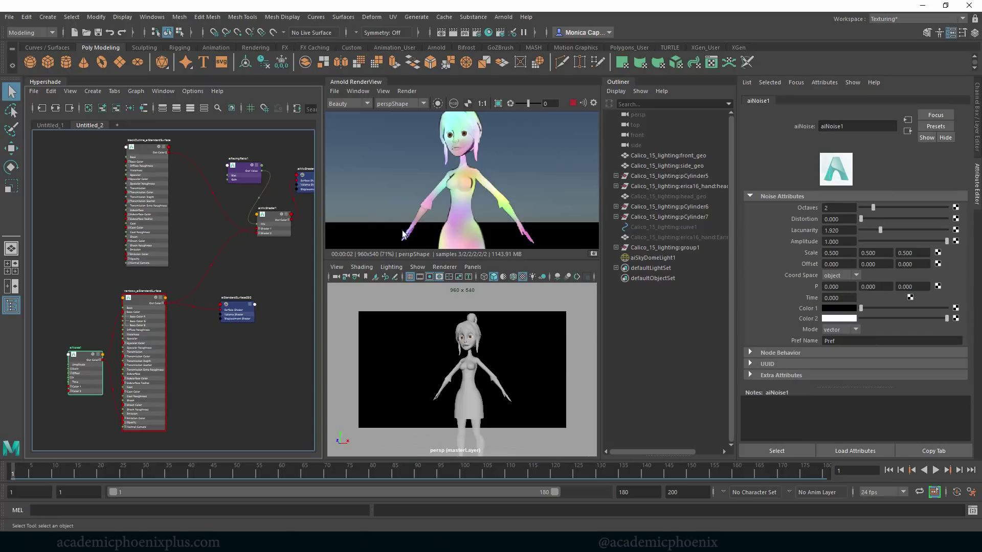
ctrl+drag(835, 265, 855, 261)
click(830, 264)
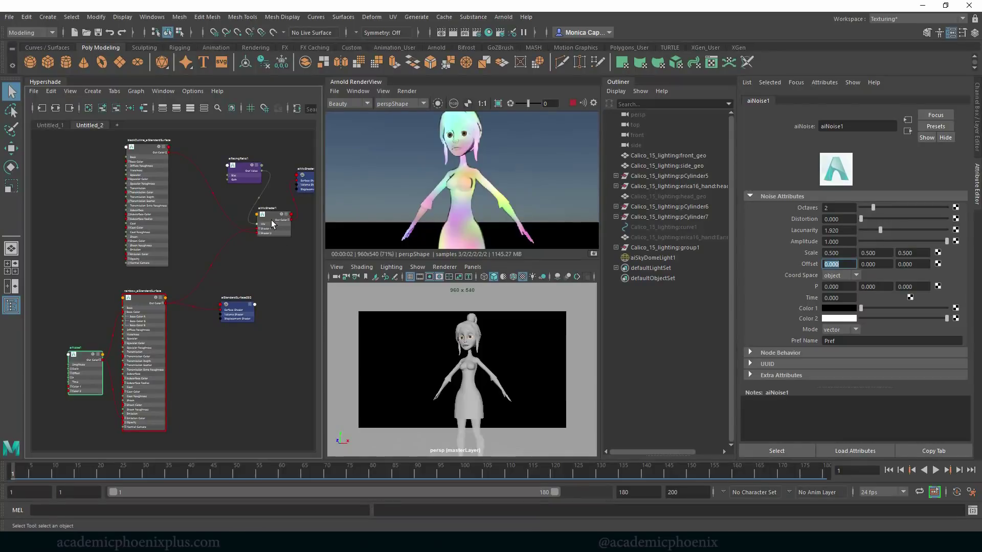
- Tidy the shading network by slightly repositioning the mix, facing ratio, black outline, rainbow and noise nodes
drag(272, 221, 275, 224)
drag(245, 170, 244, 165)
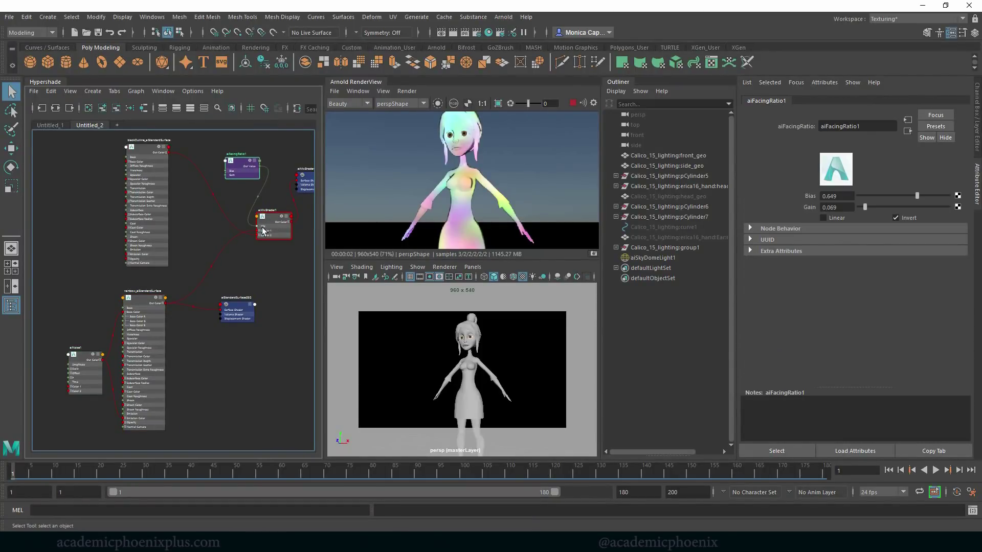
drag(166, 203, 157, 202)
drag(139, 297, 141, 295)
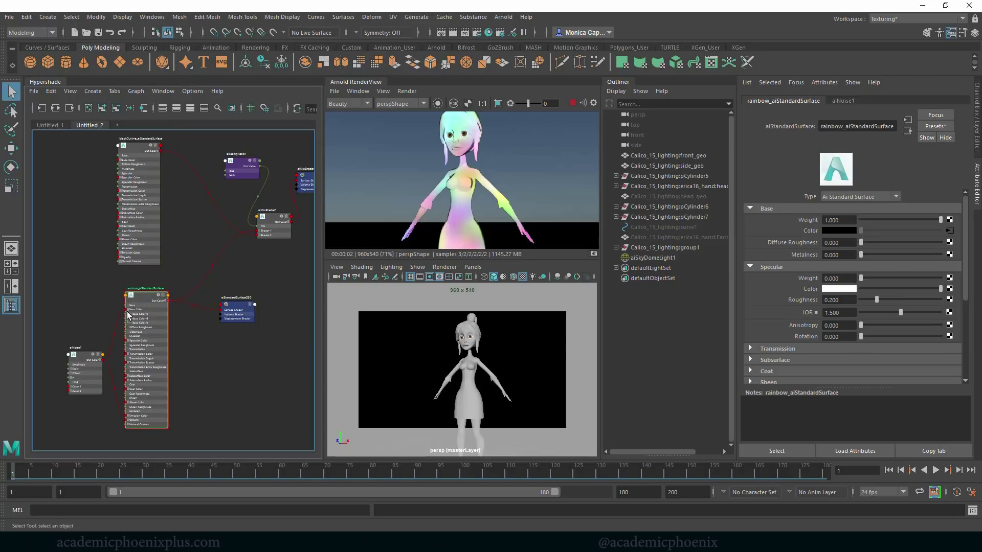
drag(91, 359, 89, 344)
- Try red and blue as the base color of blackOutline_aiStandardSurface and return it to black
drag(136, 148, 139, 147)
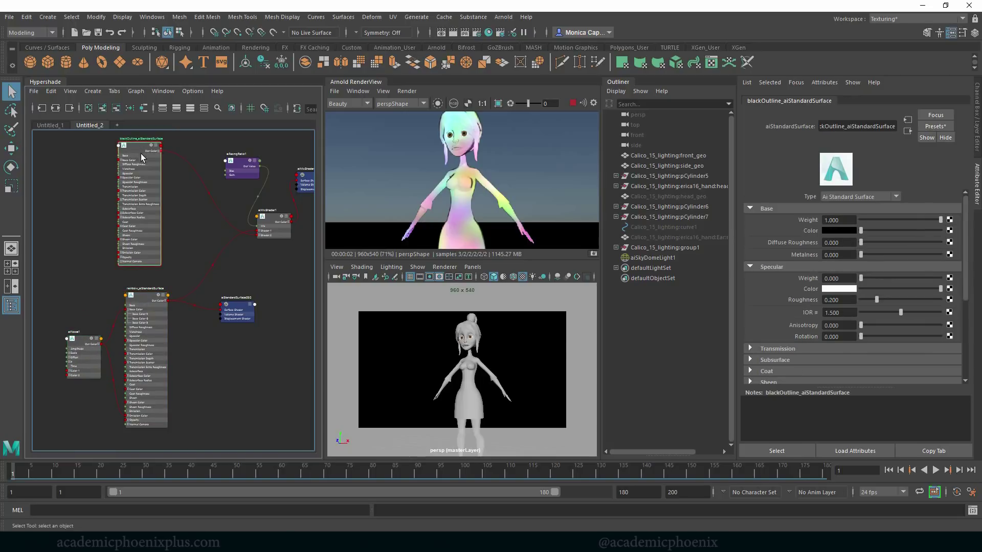
click(838, 231)
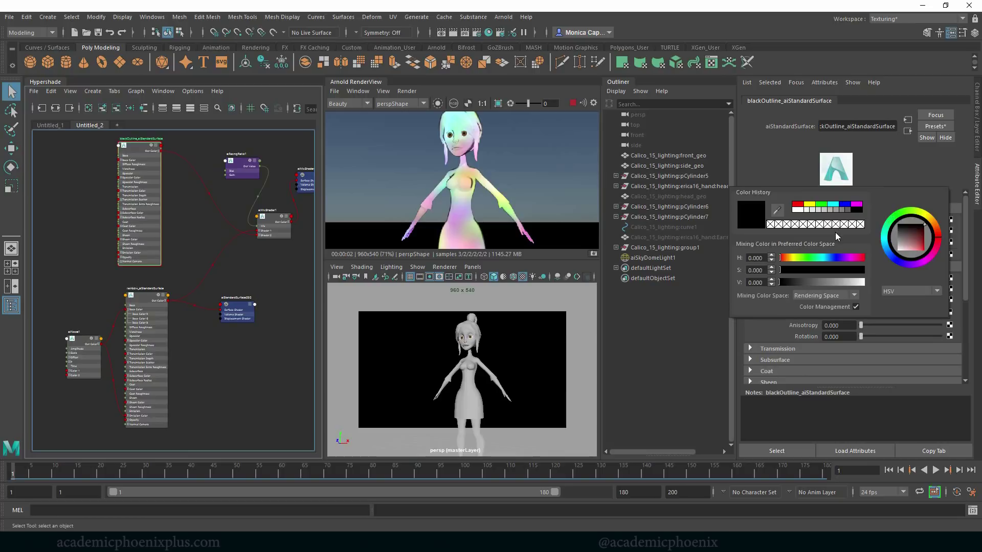
click(796, 205)
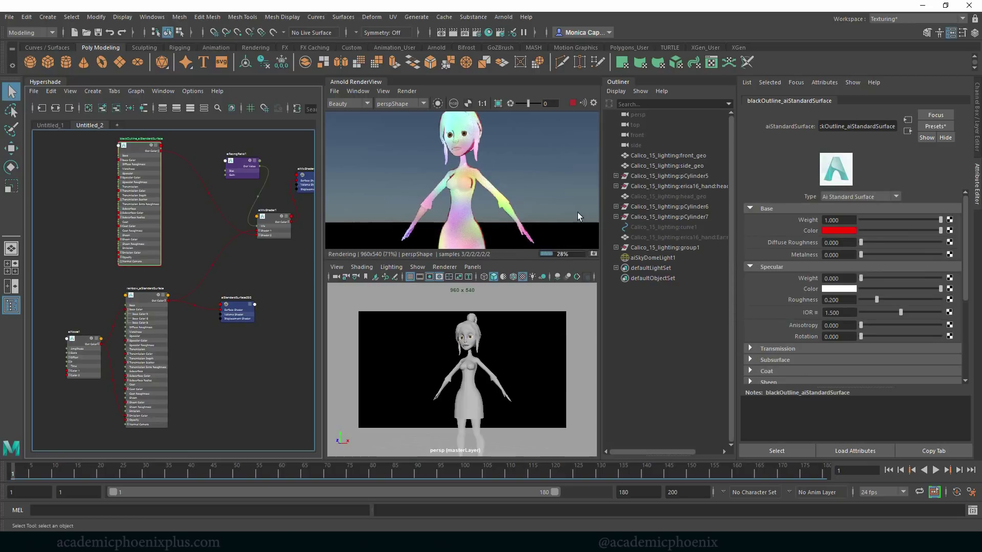
click(834, 229)
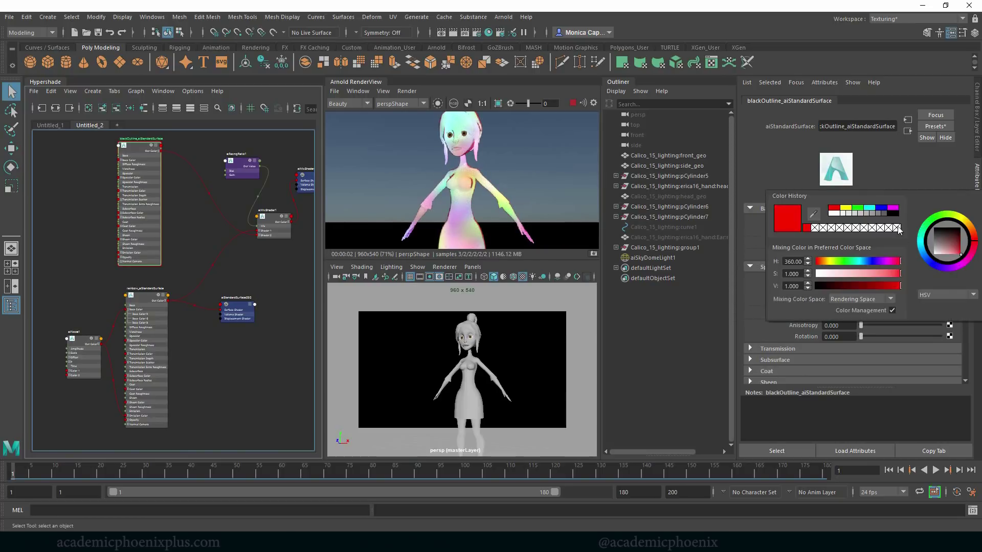
click(877, 209)
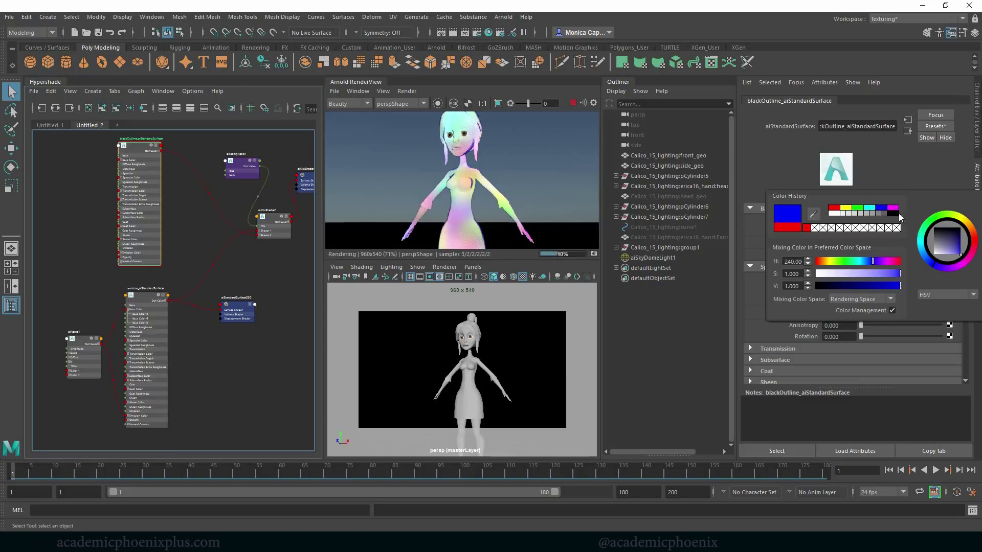
click(895, 214)
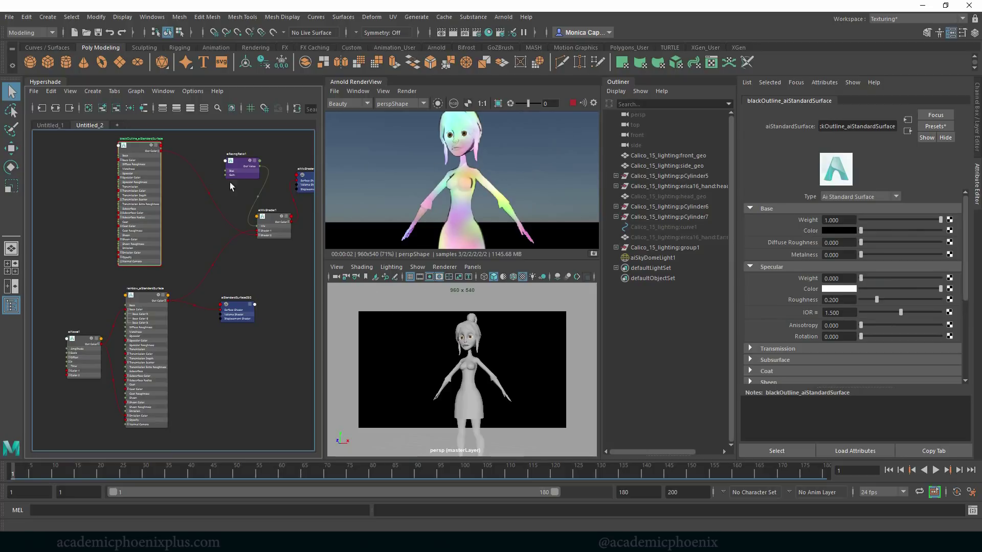
- Select aiNoise1 and set a key on its X Offset of 0 at frame 1
drag(82, 356, 61, 326)
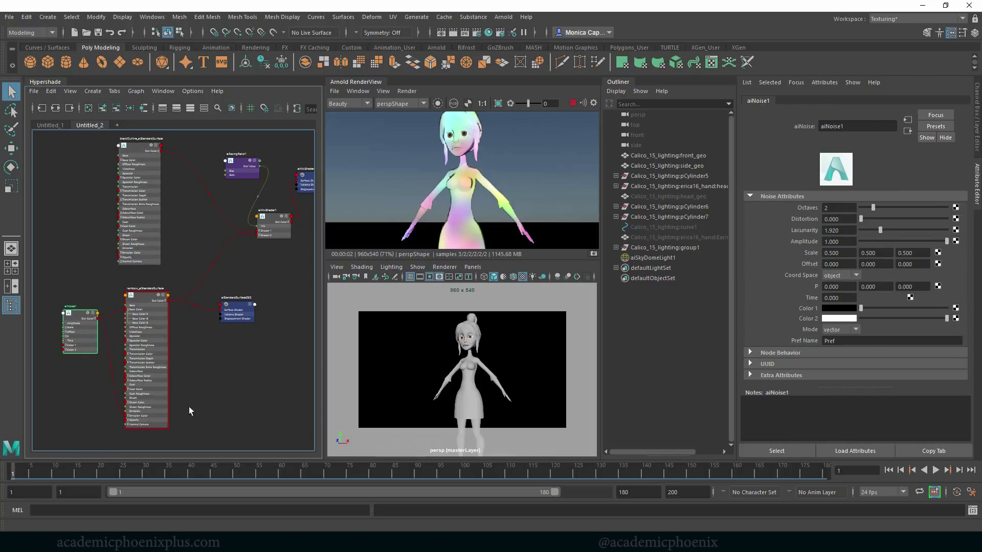
right_click(844, 263)
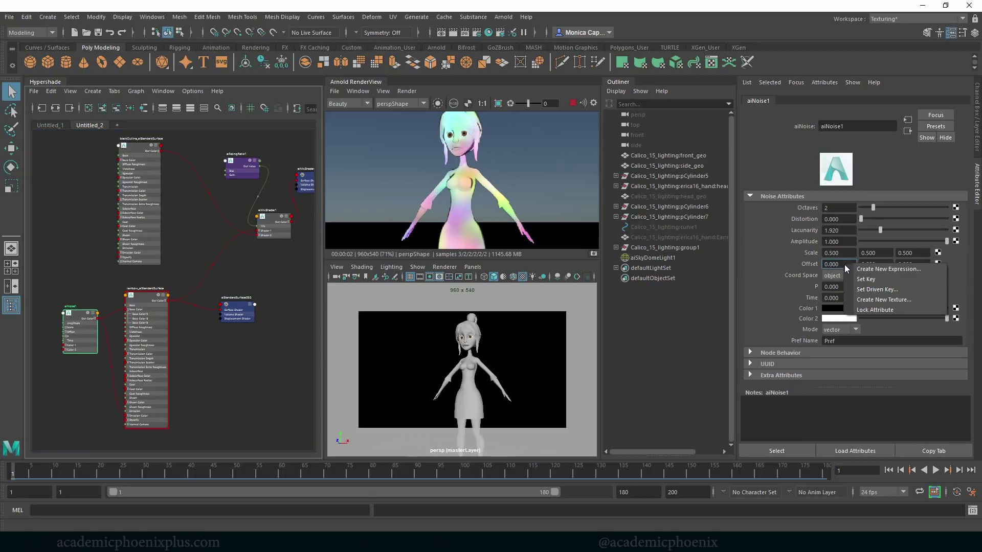
click(866, 279)
- Go to frame 180 and key aiNoise1's X Offset at 17.9
key(alt+v)
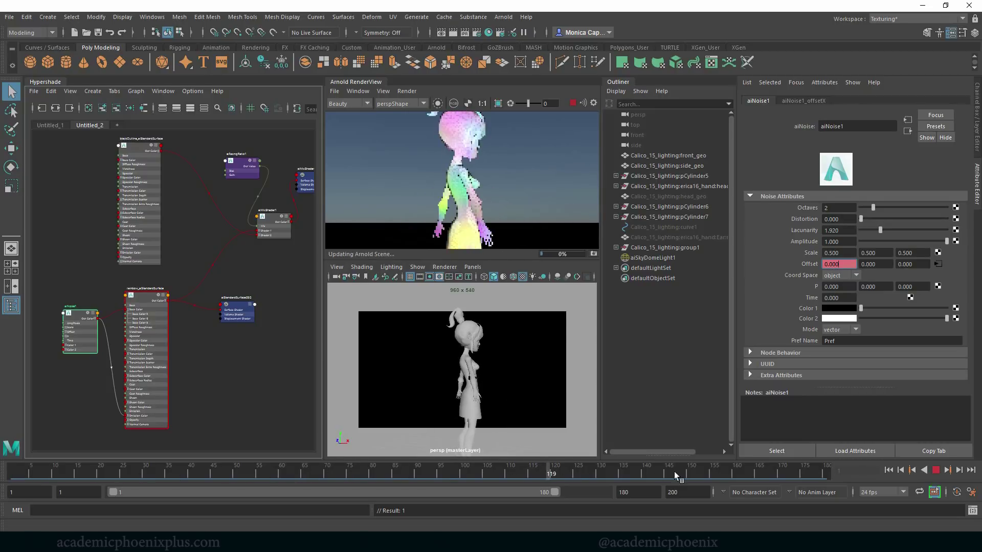
key(alt+v)
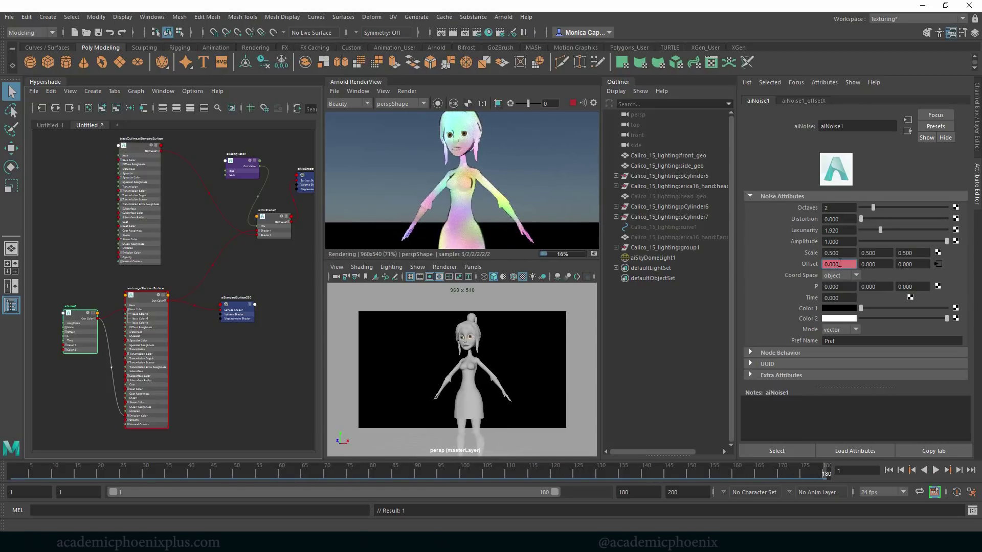
ctrl+drag(834, 265, 928, 259)
right_click(850, 264)
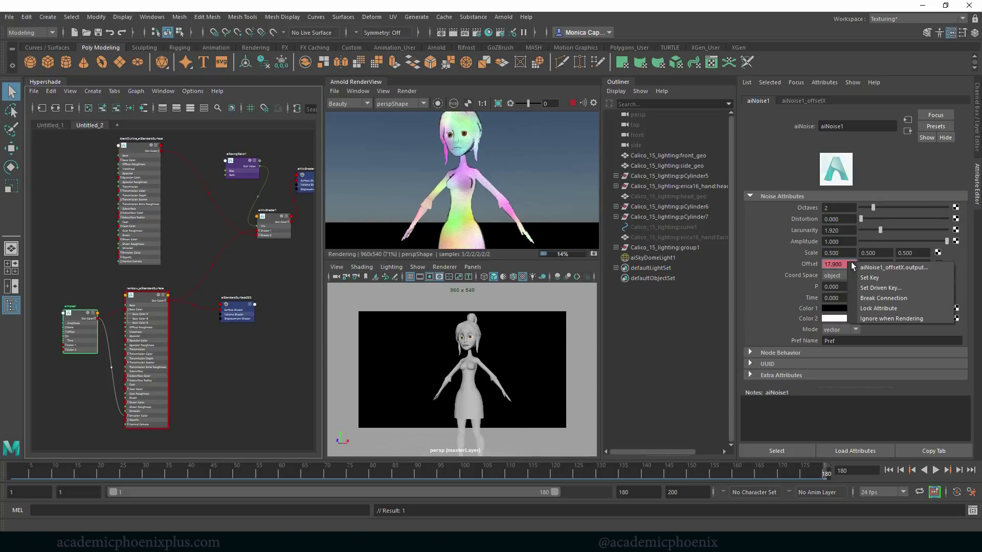
click(880, 277)
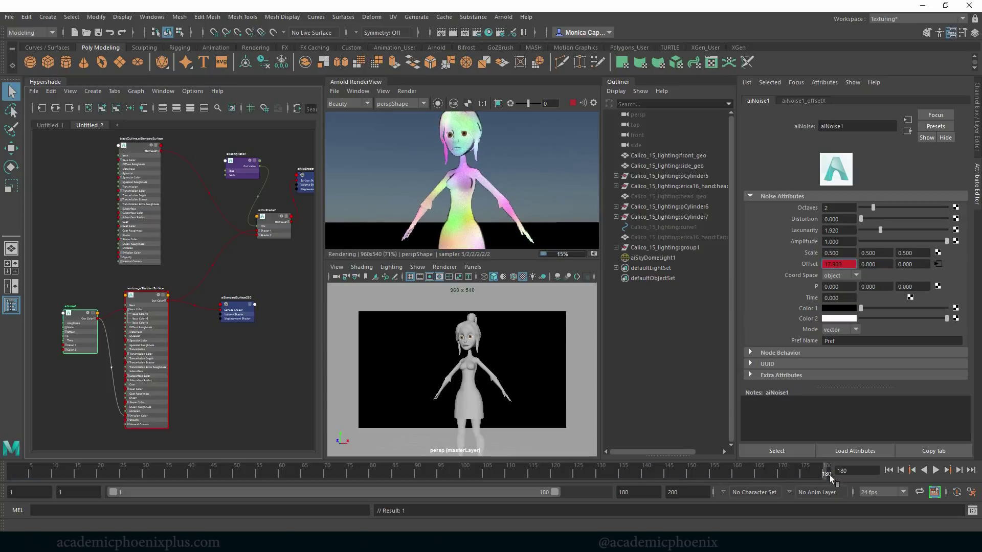
- Return to frame 1 and play the animation to check the rainbow colors moving over the character
drag(824, 477, 9, 466)
click(935, 470)
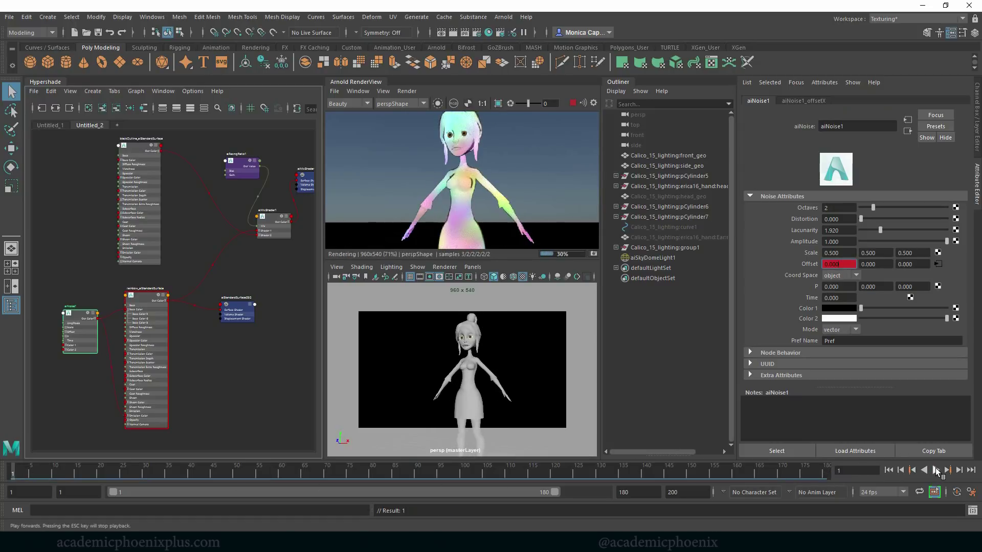
click(935, 470)
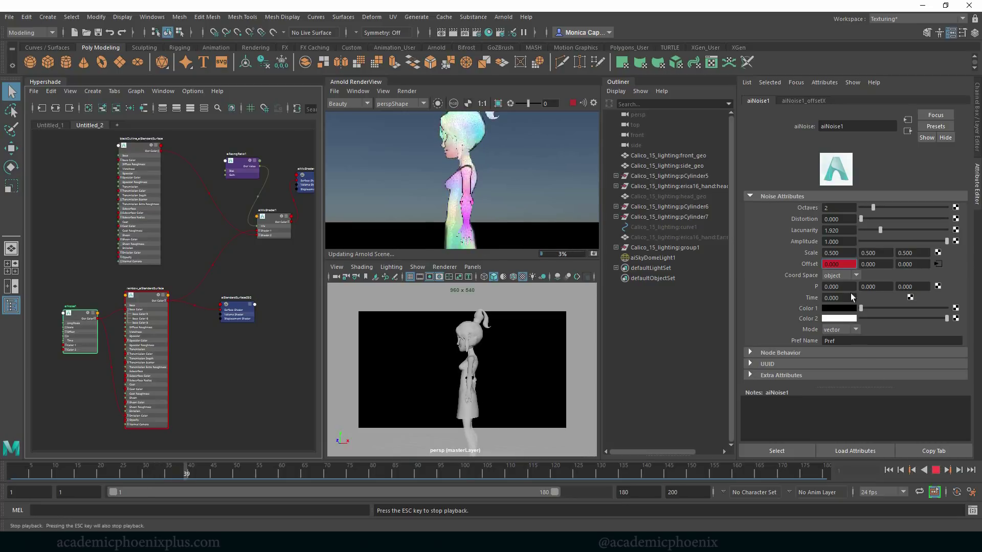
- Open aiNoise1's X Offset animation curve and change the frame 180 key value to 50
click(855, 264)
click(937, 264)
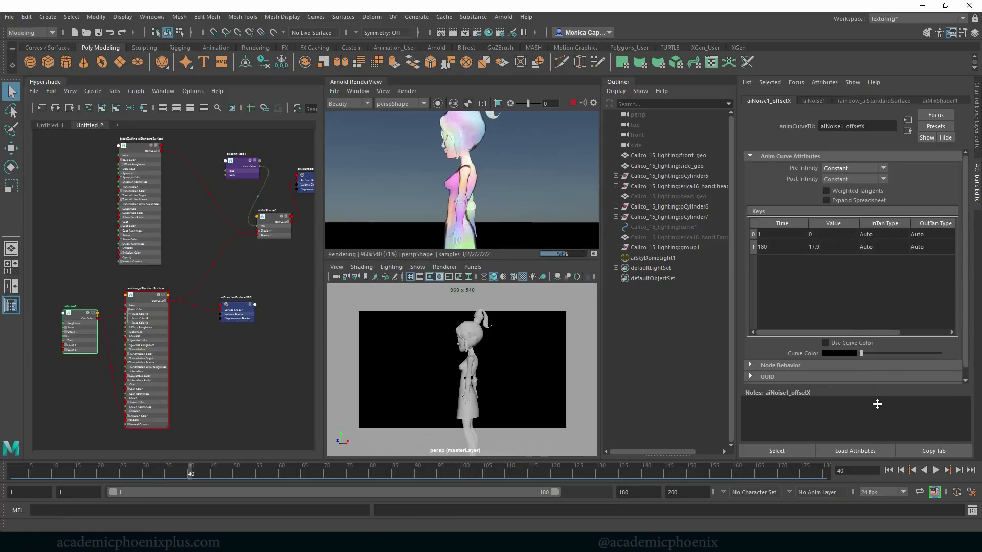
click(825, 471)
click(828, 247)
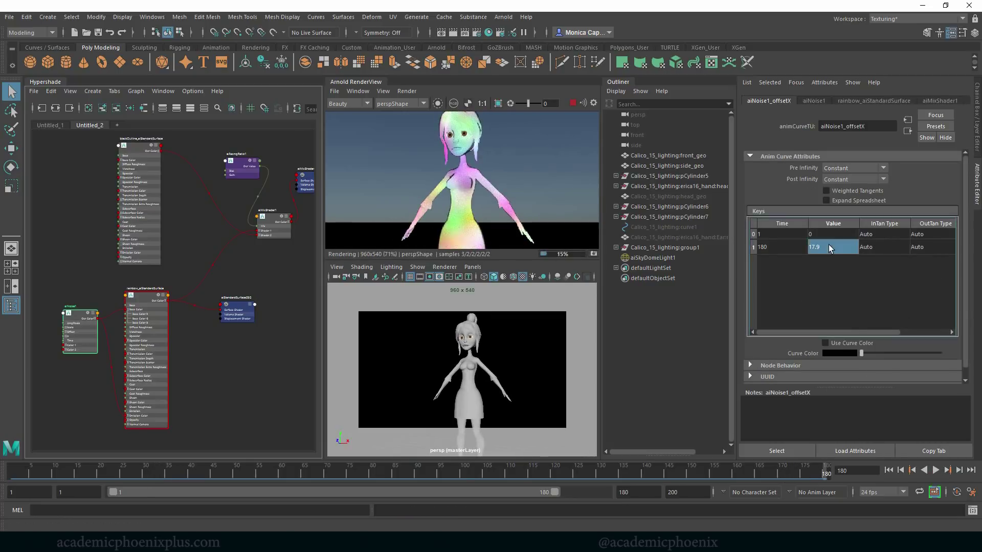
click(829, 247)
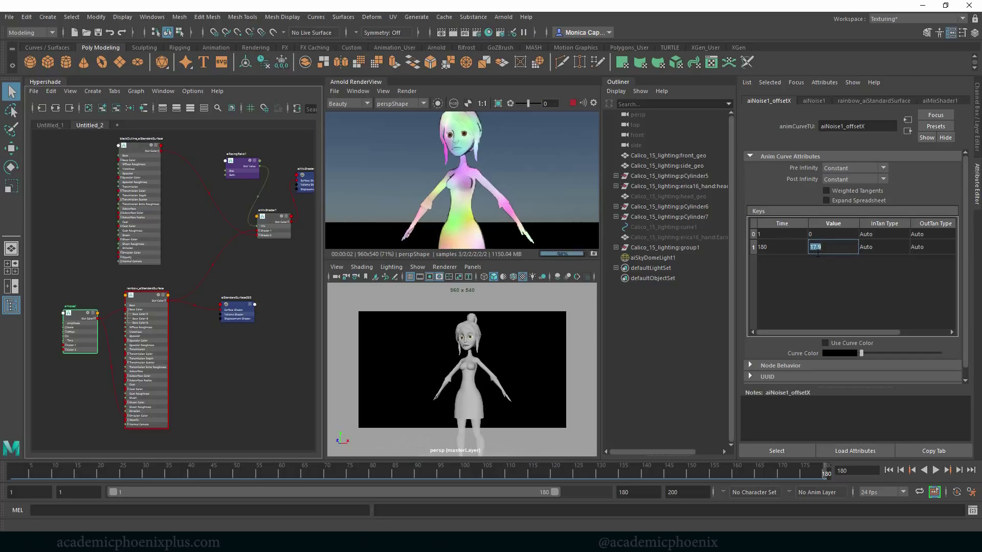
key(Return)
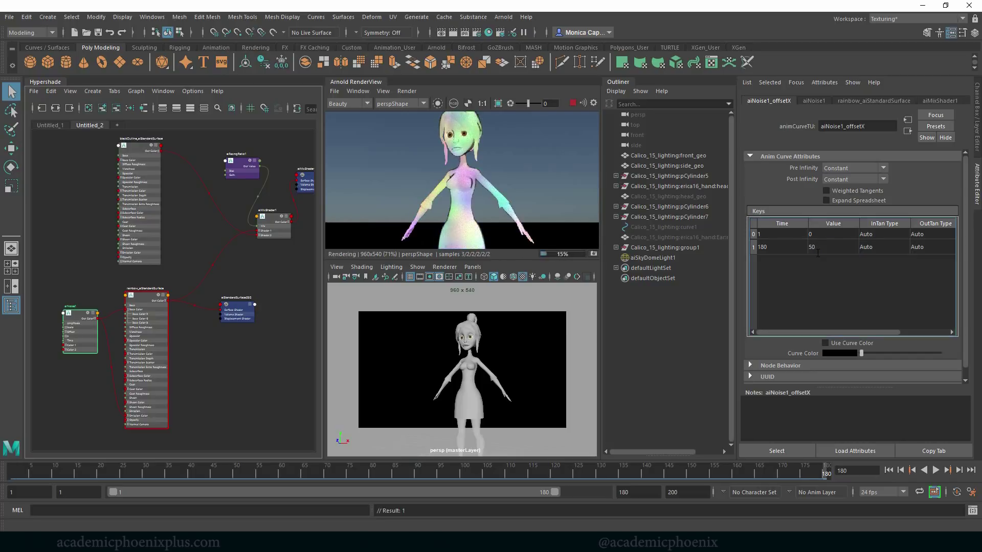
- Scrub through the timeline up to frame 179 to check the faster color movement in the render
drag(147, 468, 323, 469)
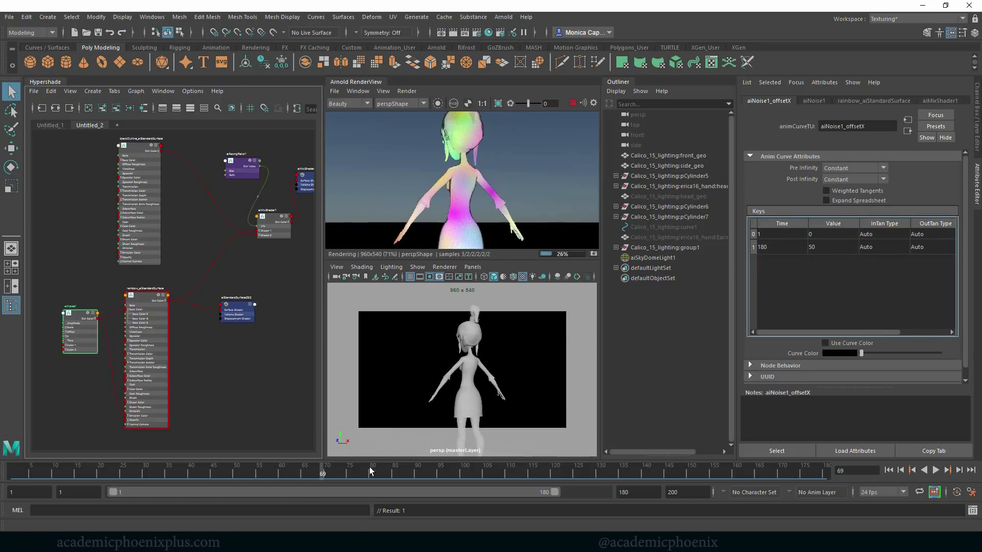
key(alt+v)
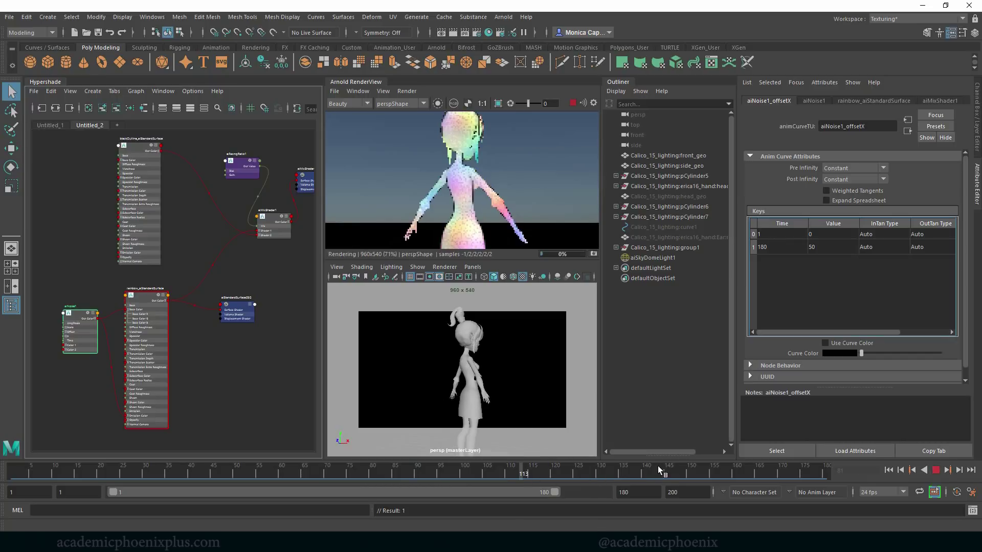
drag(657, 466, 822, 470)
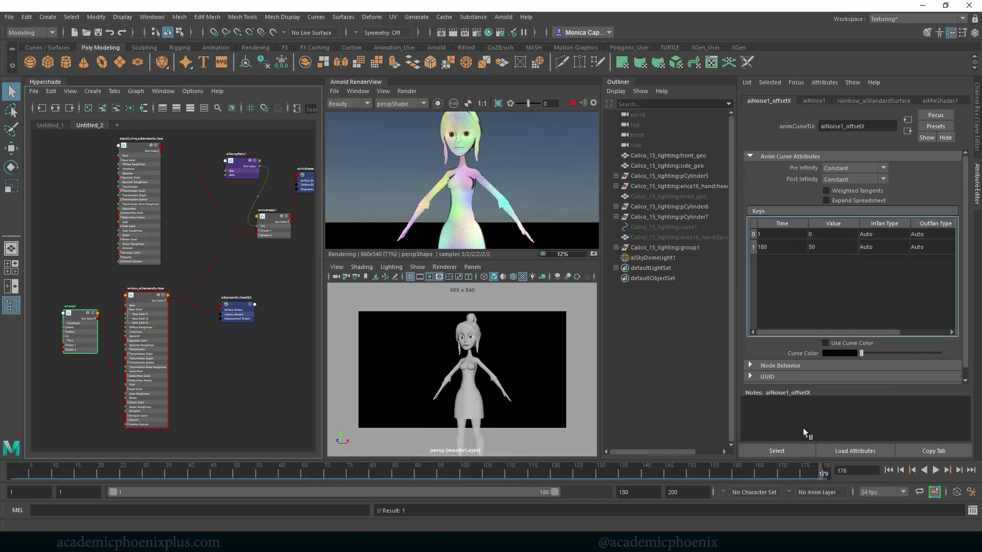
- Switch the workspace to Maya Classic and open the Arnold RenderView as a separate floating window
drag(364, 83, 228, 134)
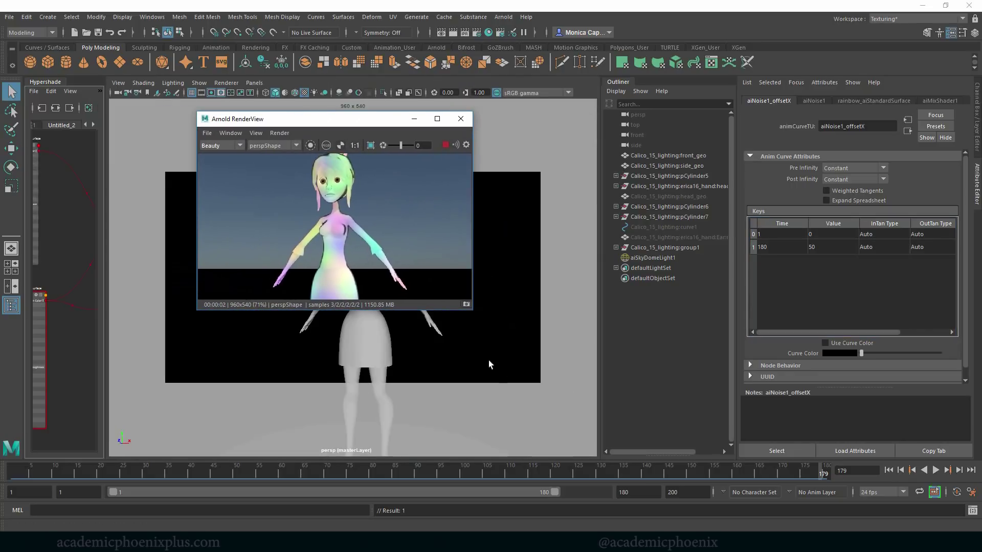
drag(468, 311, 517, 344)
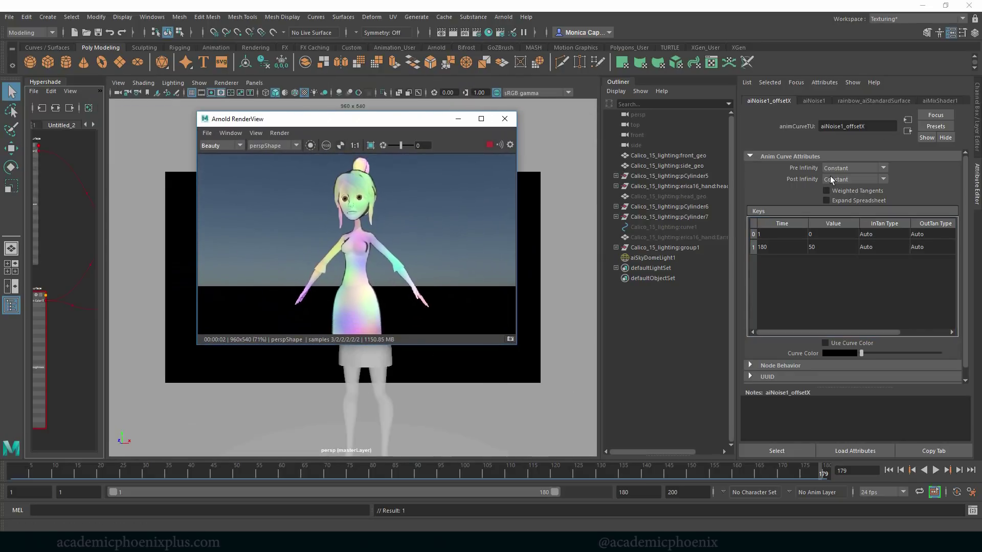
click(903, 19)
click(895, 51)
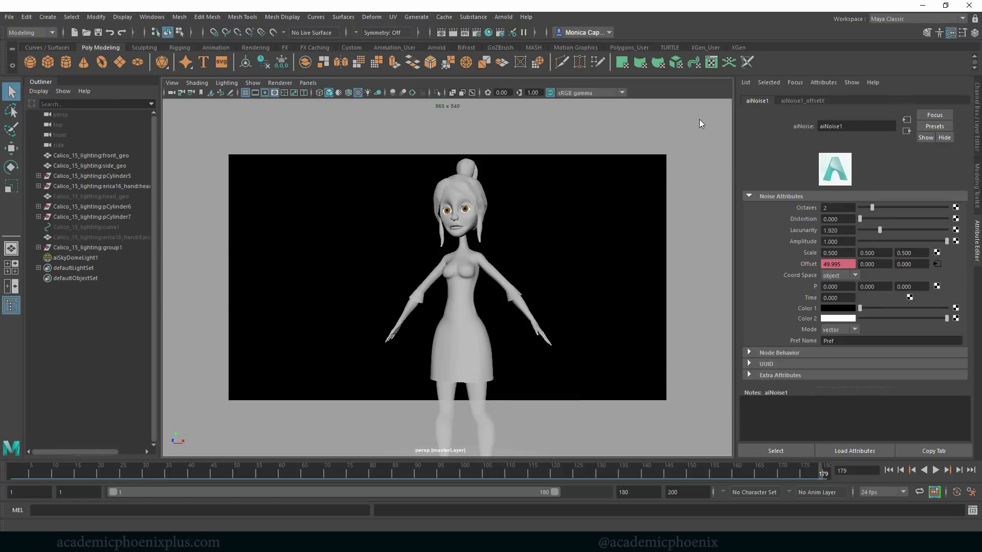
click(503, 17)
click(515, 48)
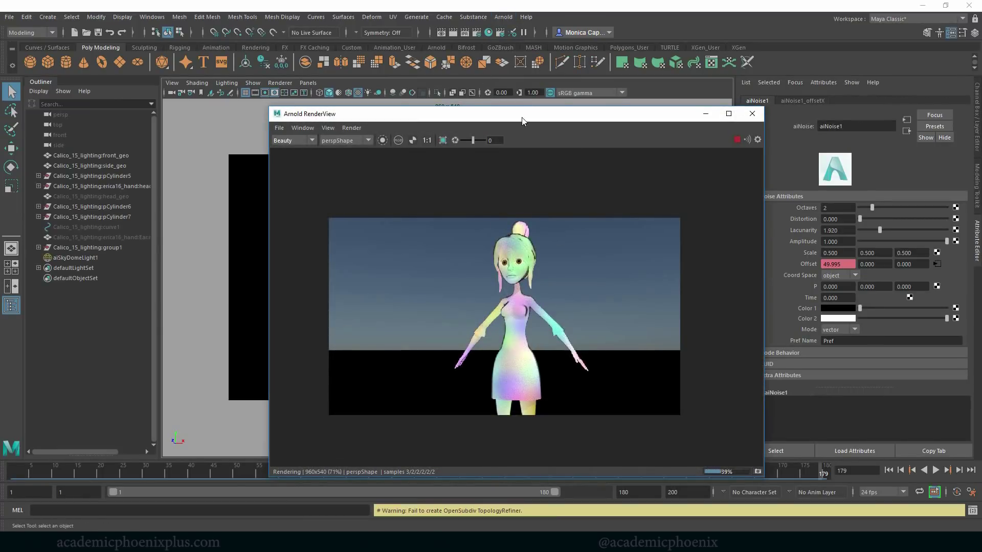
- Reframe the perspective view so the render shows the whole character from head to feet standing on the round platform
drag(522, 122, 428, 98)
click(705, 300)
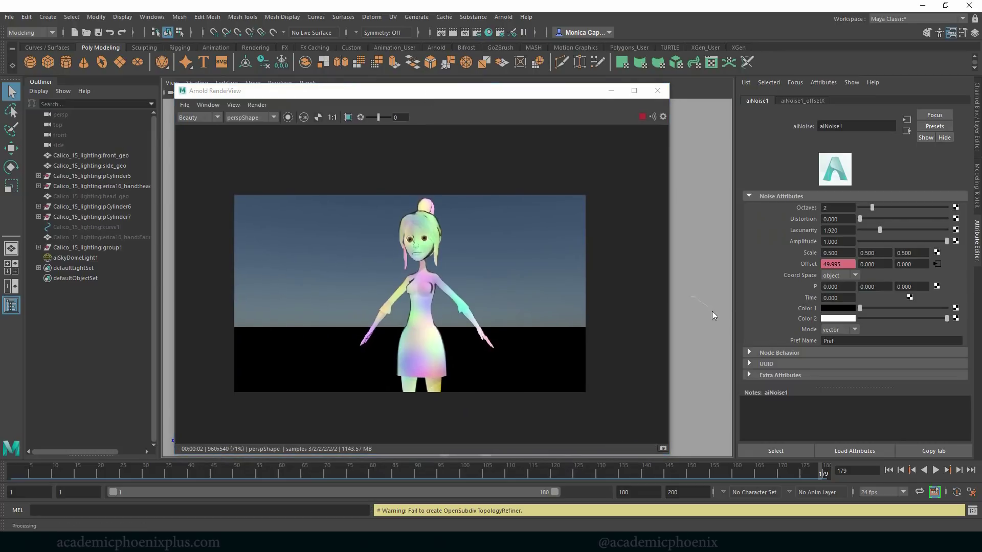
key(ctrl+shift+a)
drag(504, 95, 688, 64)
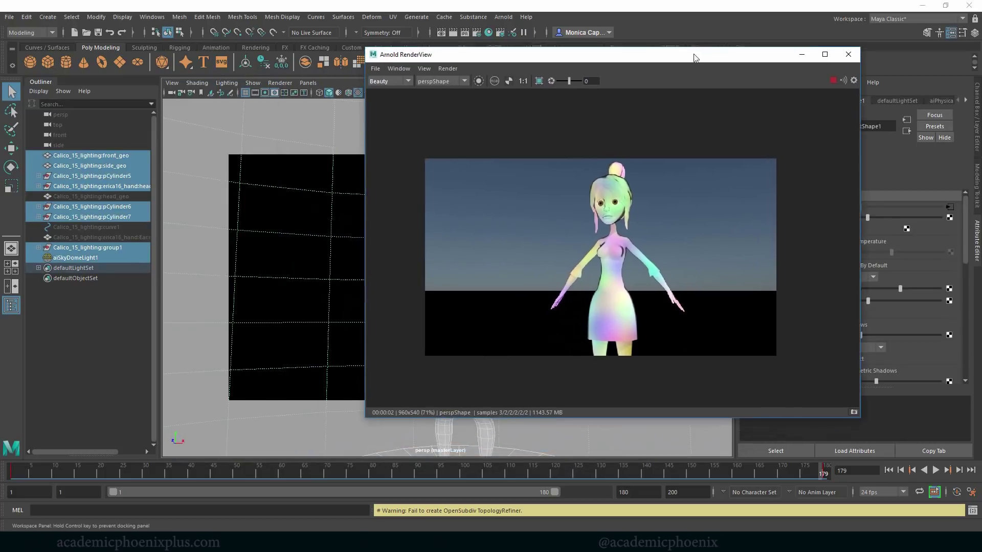
scroll(336, 295, up, 3)
alt+right_drag(298, 268, 283, 253)
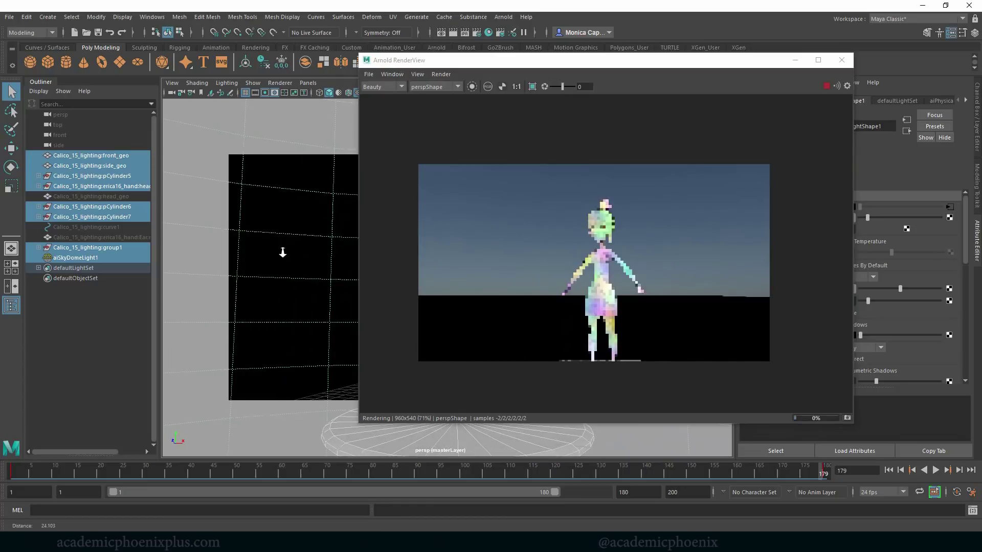
alt+middle_drag(301, 278, 302, 247)
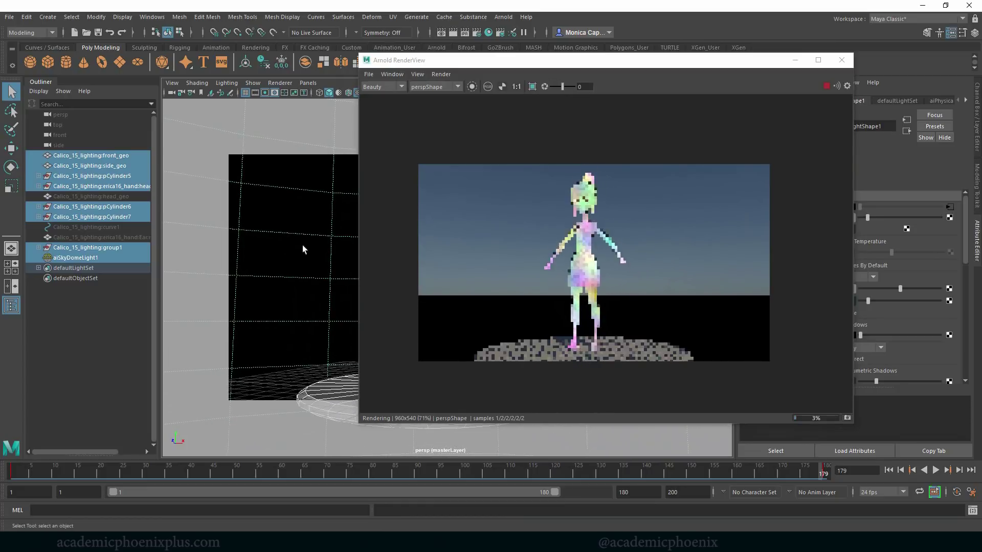
- Select aiSkyDomeLight1 and break the aiPhysicalSky1 connection on its Color attribute
click(317, 284)
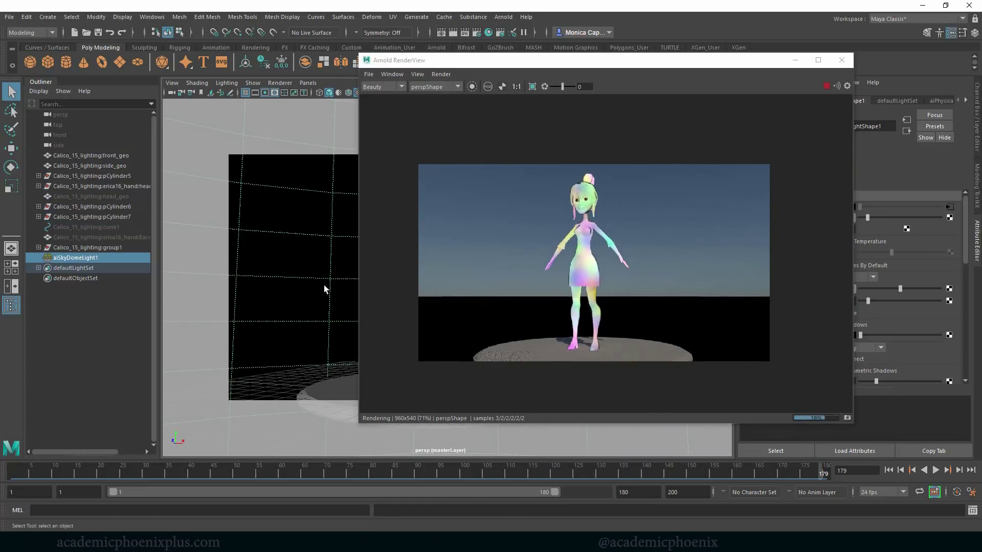
drag(723, 64, 610, 81)
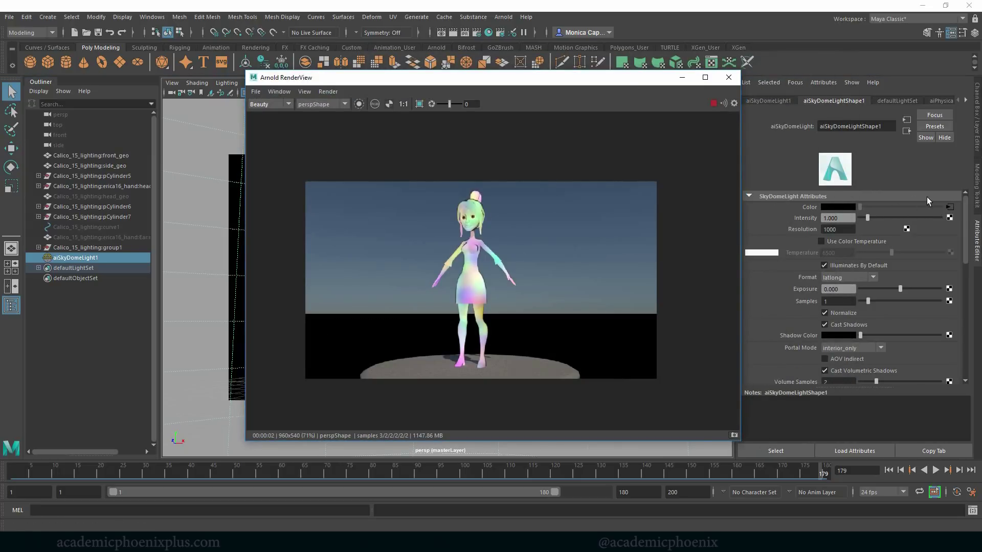
right_click(814, 205)
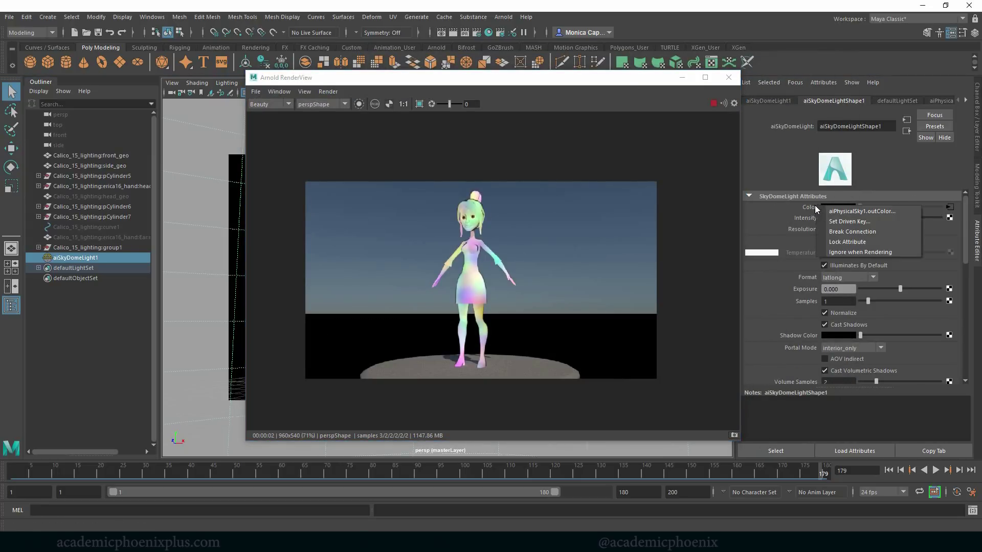
click(853, 231)
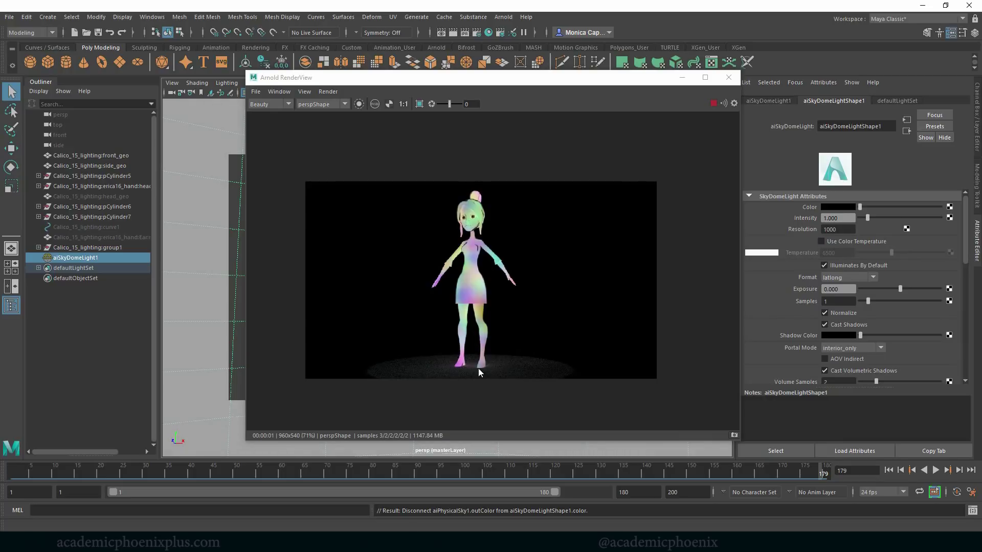
- Set the sky dome light's Color to a slightly off-white tone and its Intensity to 0.5
drag(646, 82, 582, 101)
drag(861, 207, 941, 207)
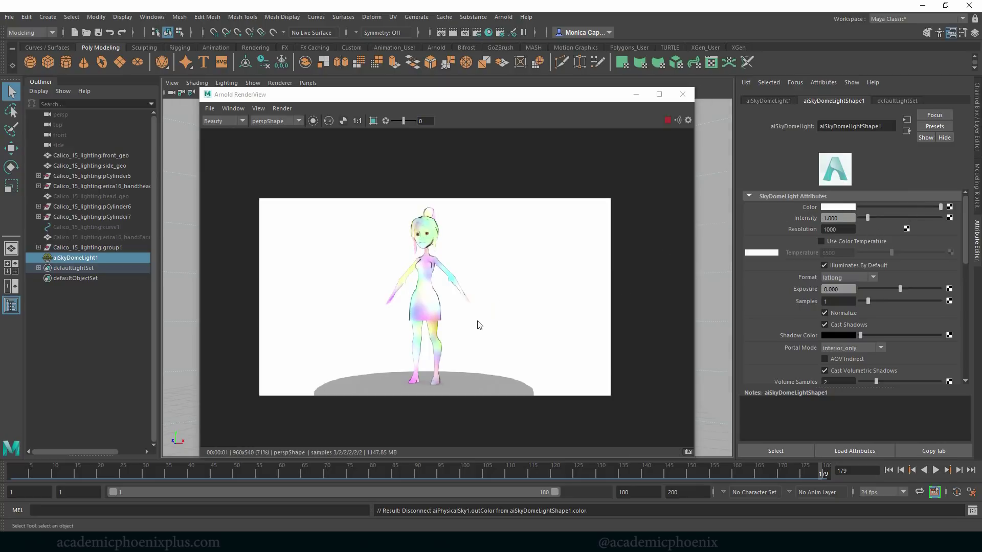
drag(940, 207, 925, 208)
drag(843, 219, 804, 220)
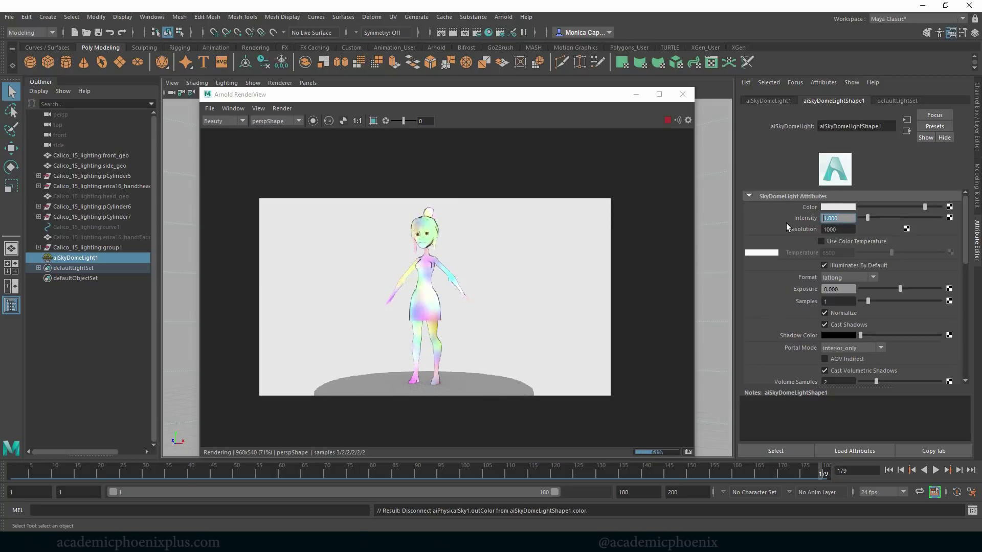
text(0.5)
key(Return)
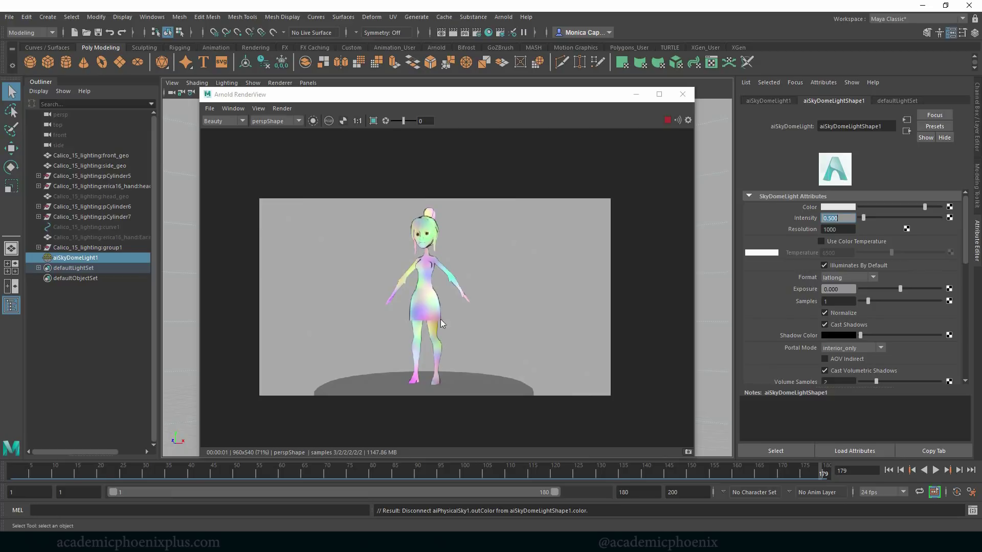
- Scrub through the timeline, return to its start and play the animation to check the character against the lighter background
drag(157, 470, 731, 463)
drag(44, 463, 0, 461)
key(alt+v)
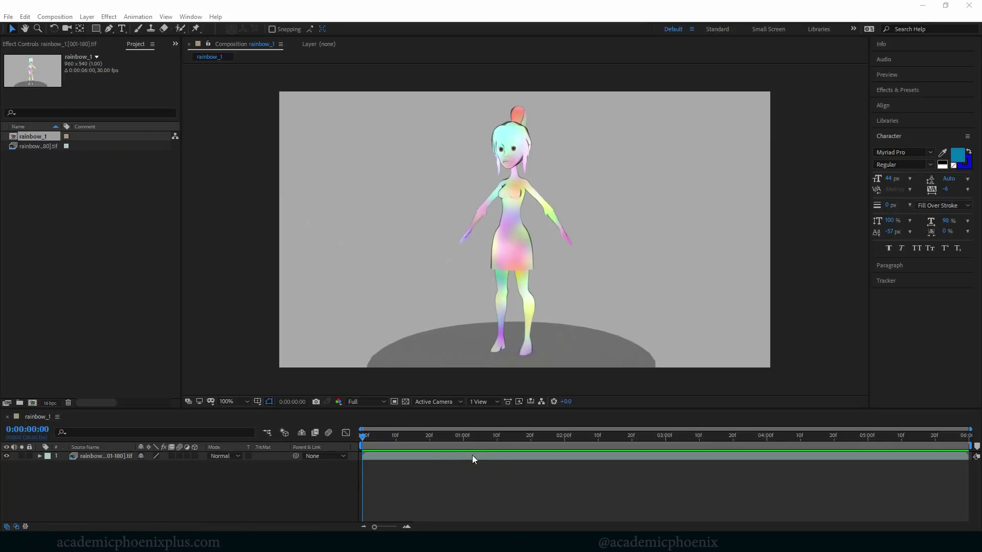
- Switch to After Effects and play the rainbow_1 composition to review the rendered image sequence
click(422, 507)
key(space)
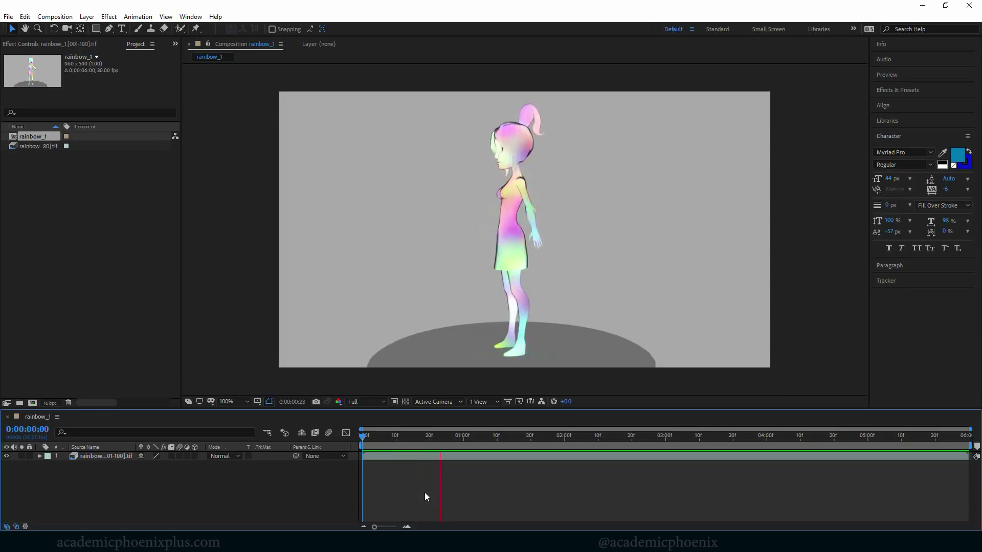